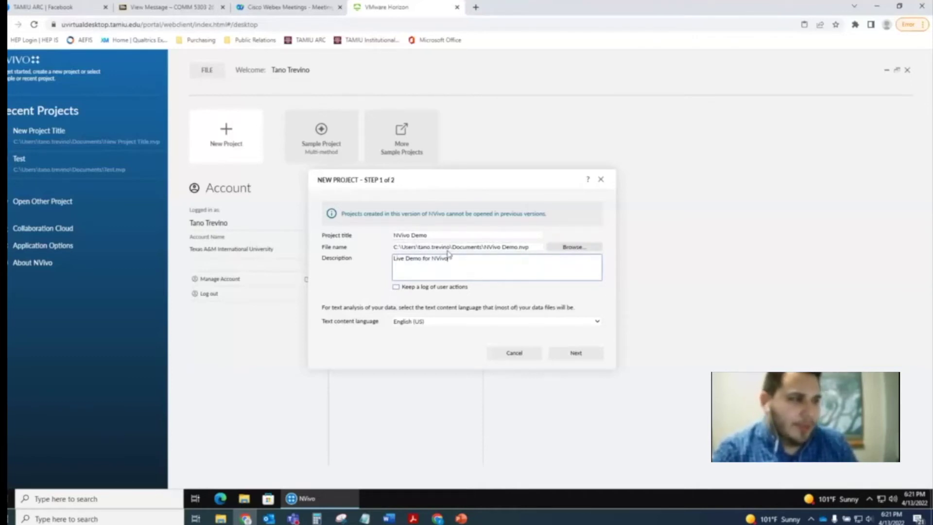
- Turn autosave on, keep recovery files 'Every thirty minutes', and create the NVivo Demo.nvp project
click(576, 354)
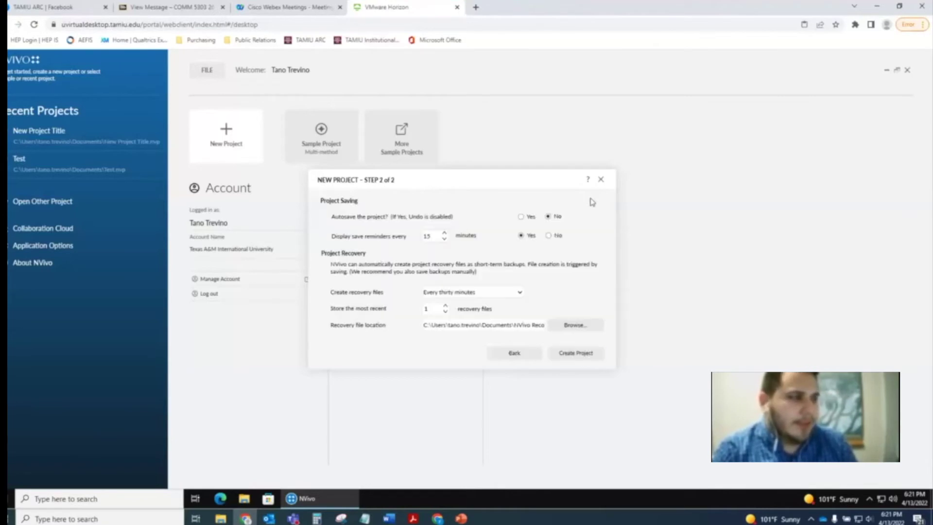
click(529, 218)
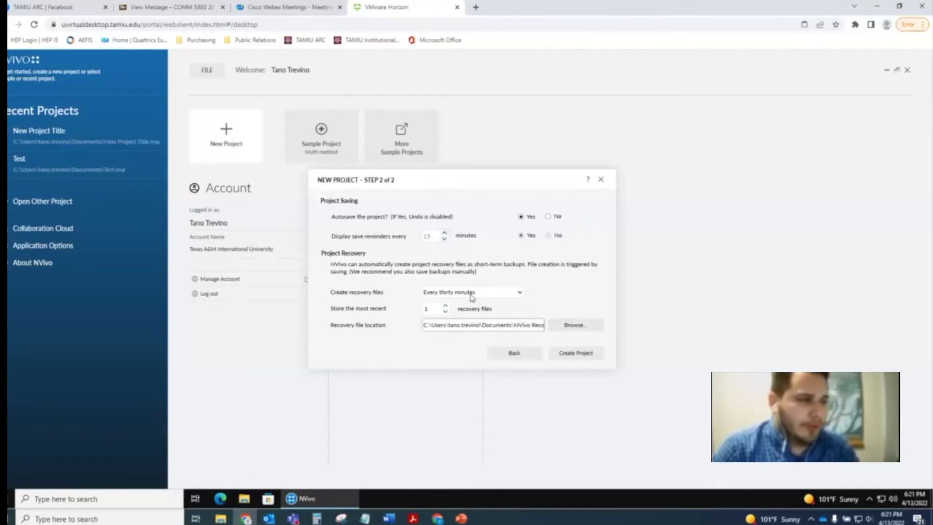
click(521, 294)
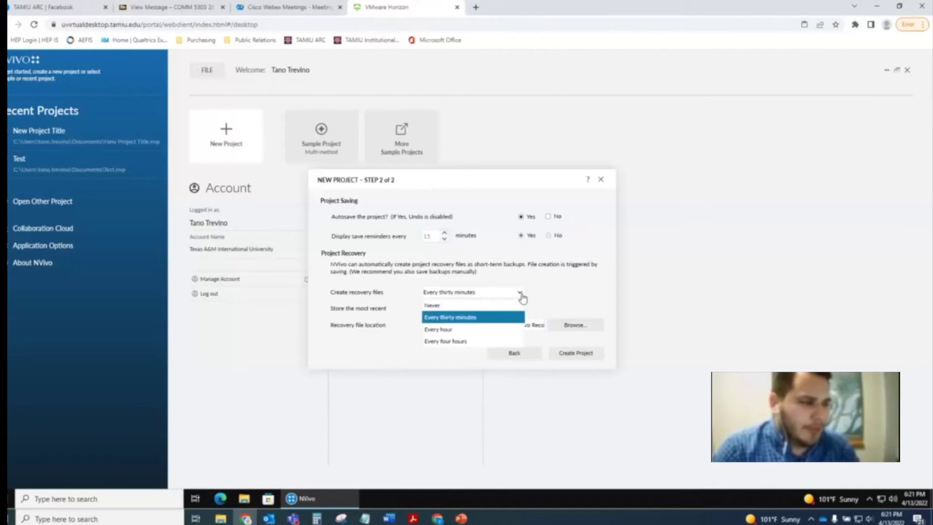
key(Up)
key(Down)
key(Down)
key(Up)
click(549, 292)
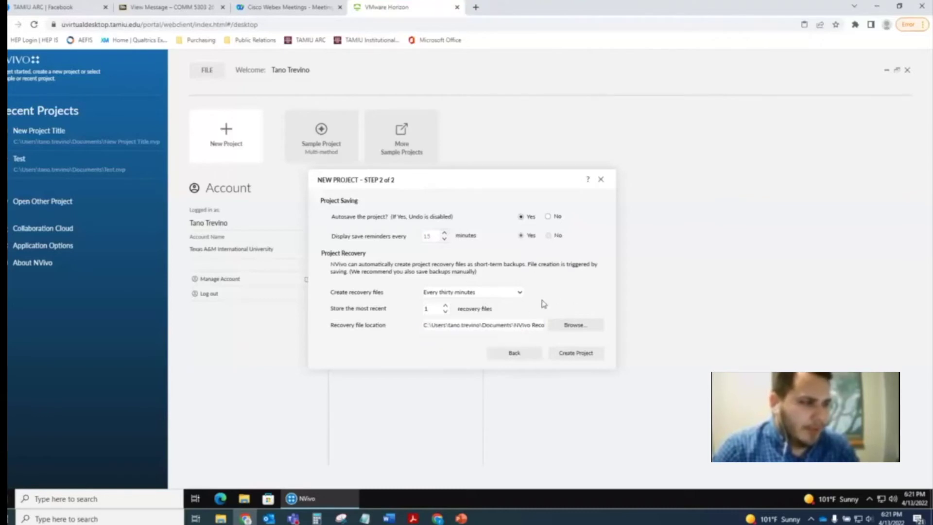
click(581, 354)
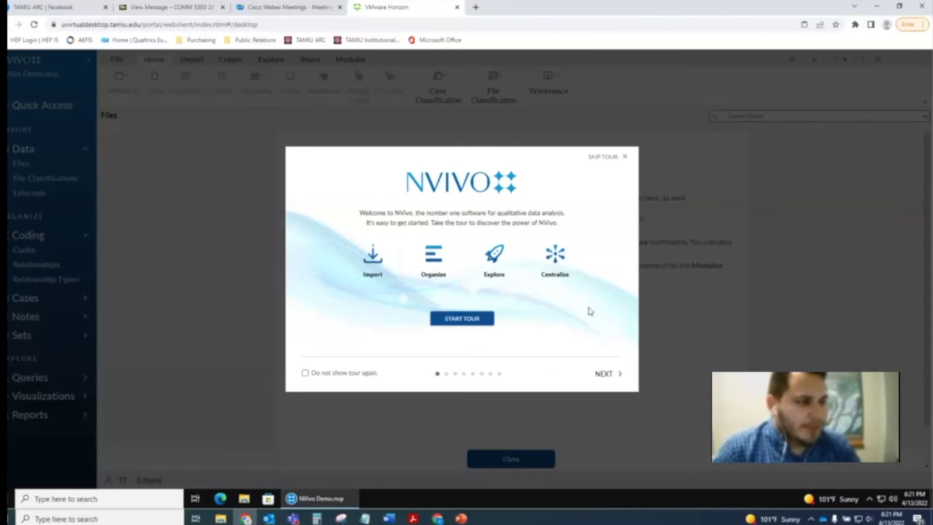
- Move past the welcome tour's first page and skip the rest of the tour
click(605, 373)
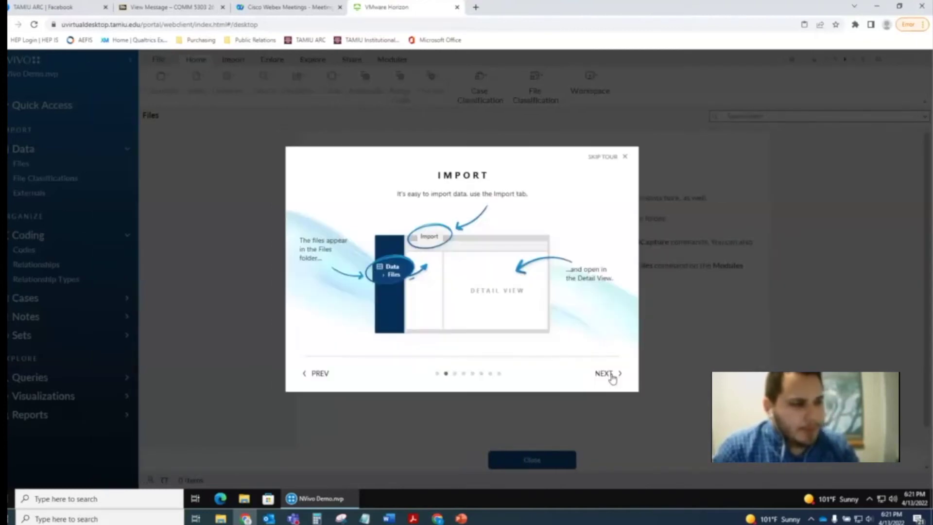
click(623, 158)
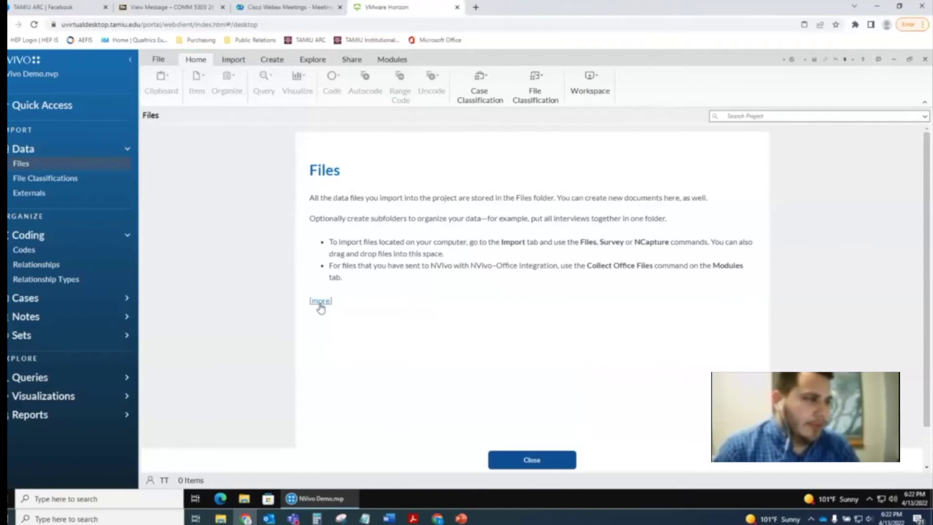
- Read the supported file types table on NVivo's Files help page in Chrome, then minimize Chrome
click(321, 303)
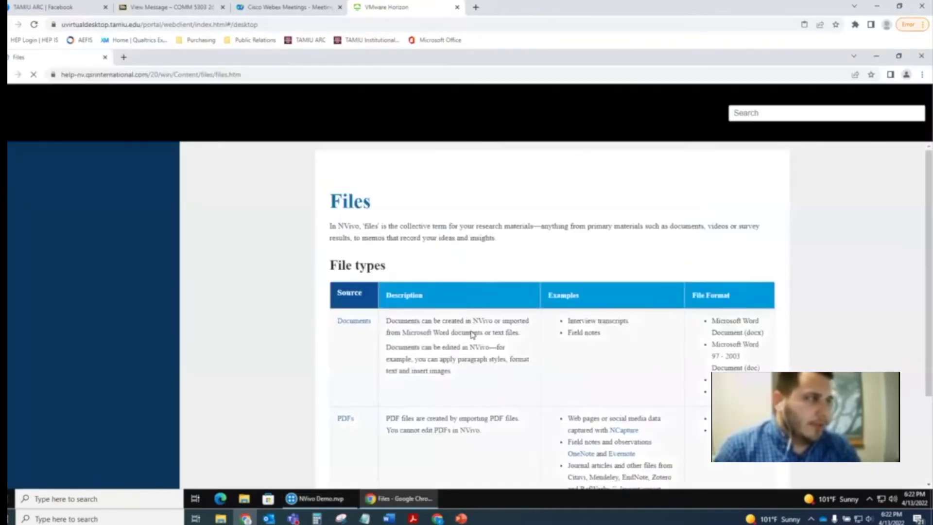
scroll(559, 290, down, 5)
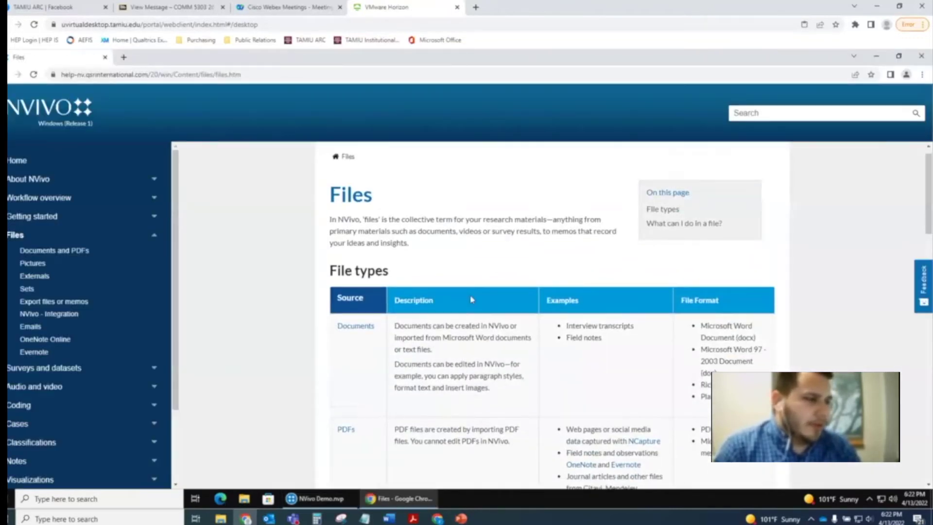
scroll(569, 291, down, 4)
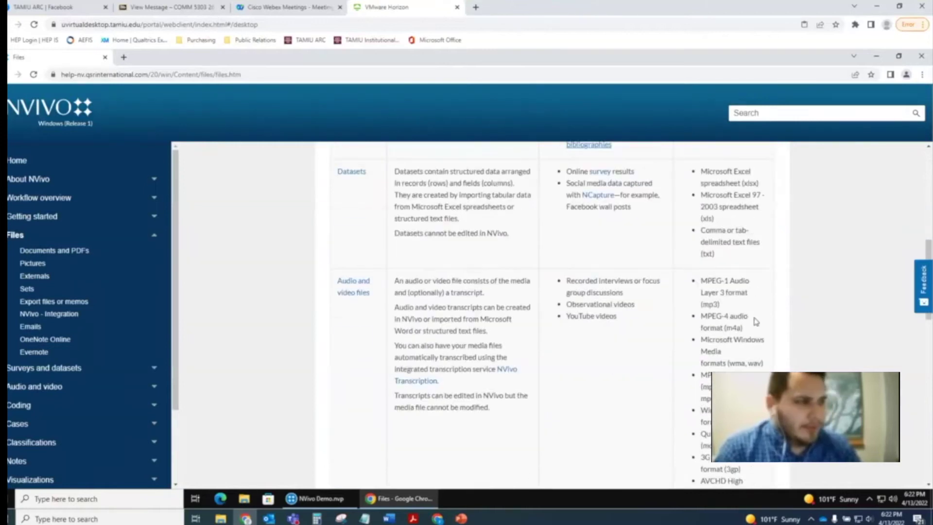
scroll(574, 299, up, 4)
scroll(578, 307, down, 5)
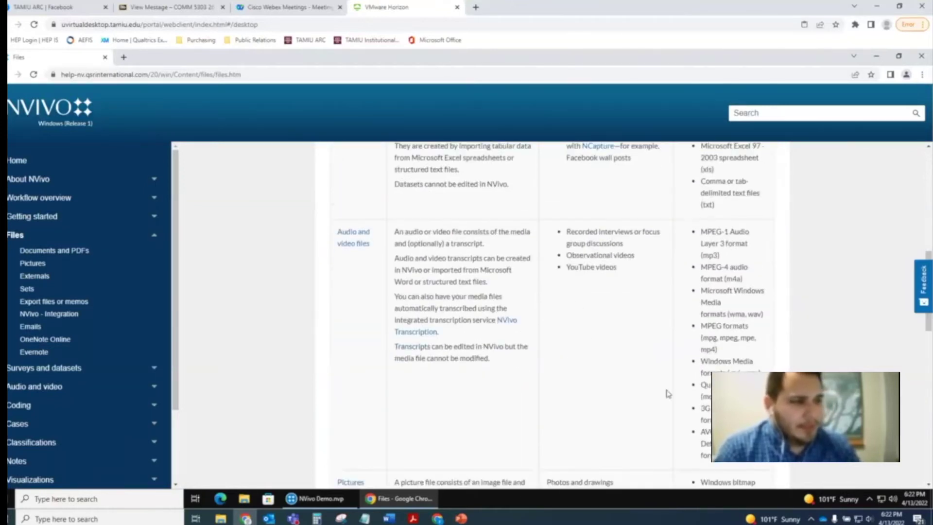
scroll(710, 374, down, 3)
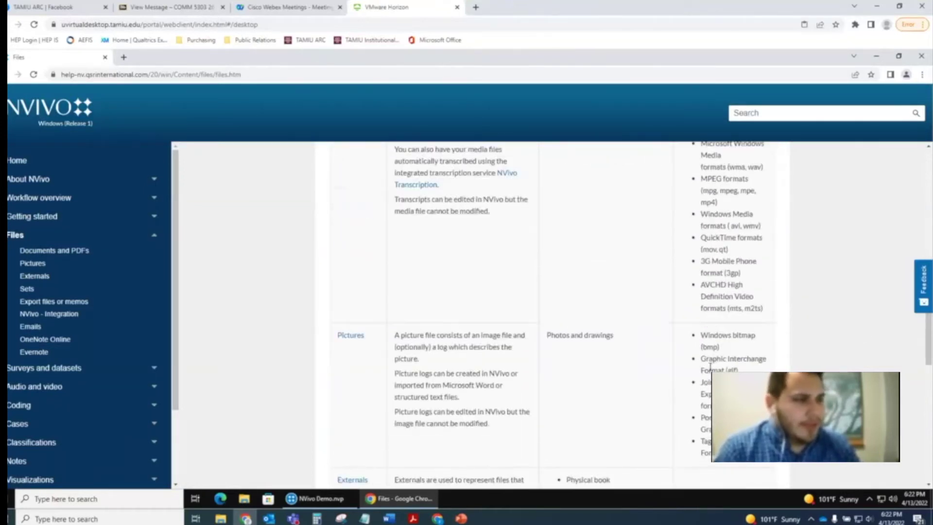
scroll(738, 296, up, 1)
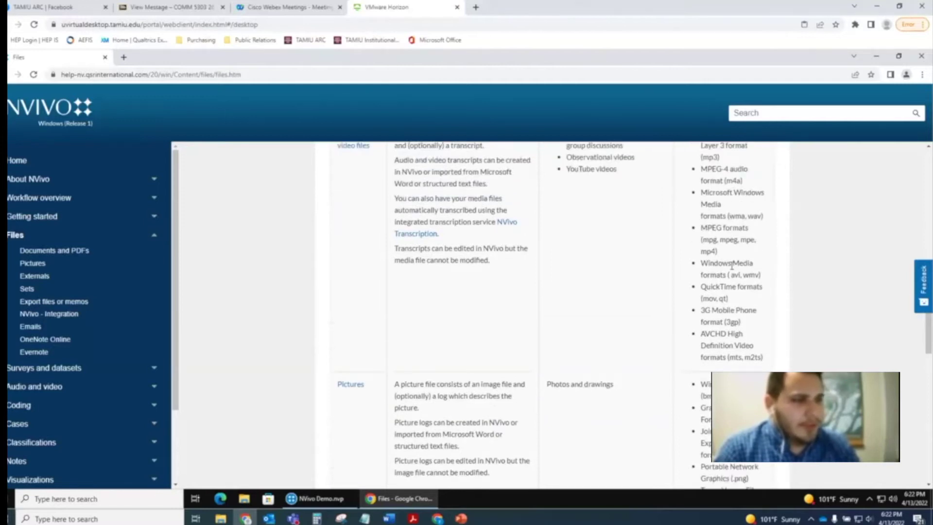
drag(721, 191, 749, 217)
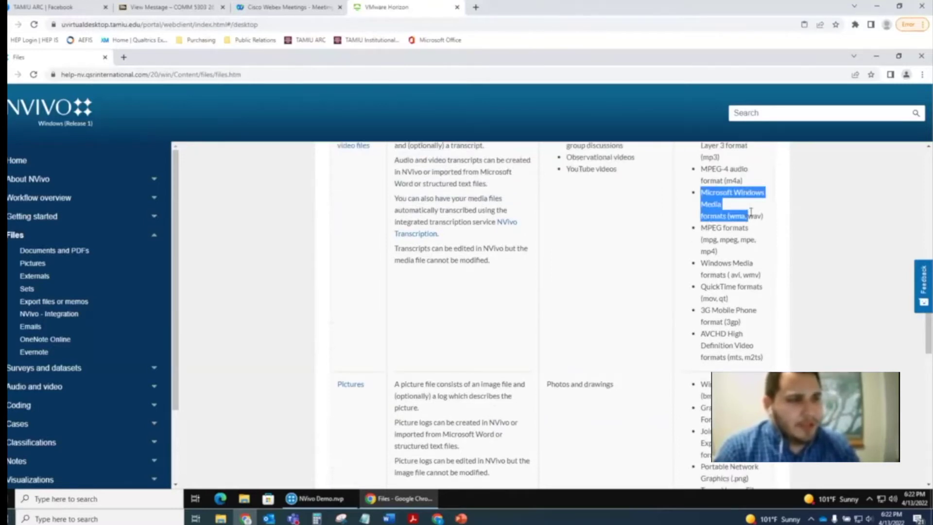
click(751, 212)
scroll(598, 360, up, 3)
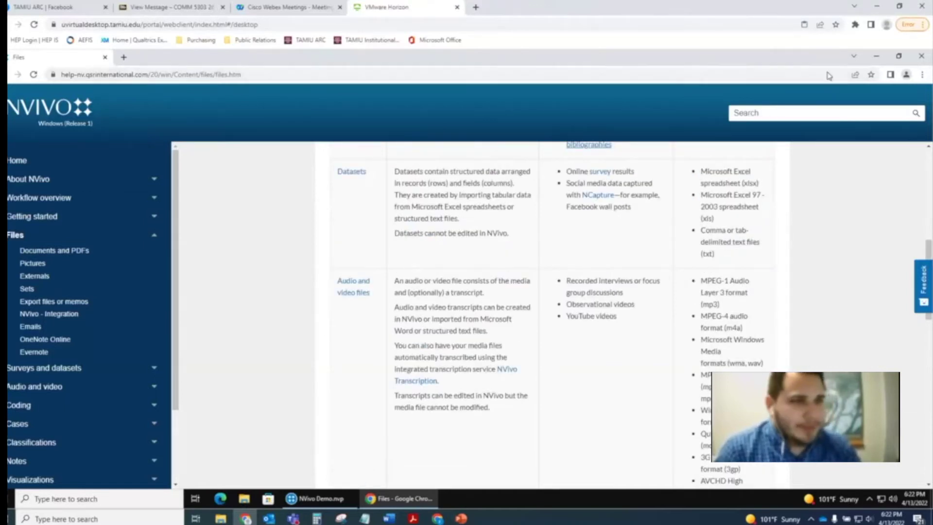
click(877, 56)
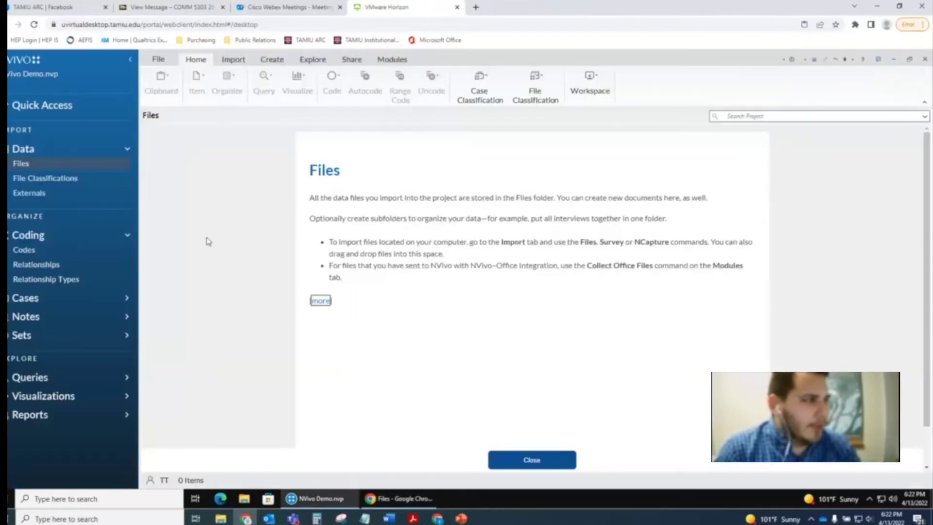
- From Import > Files, select both the Brenda and Sam Interview Transcript files in Documents
click(234, 59)
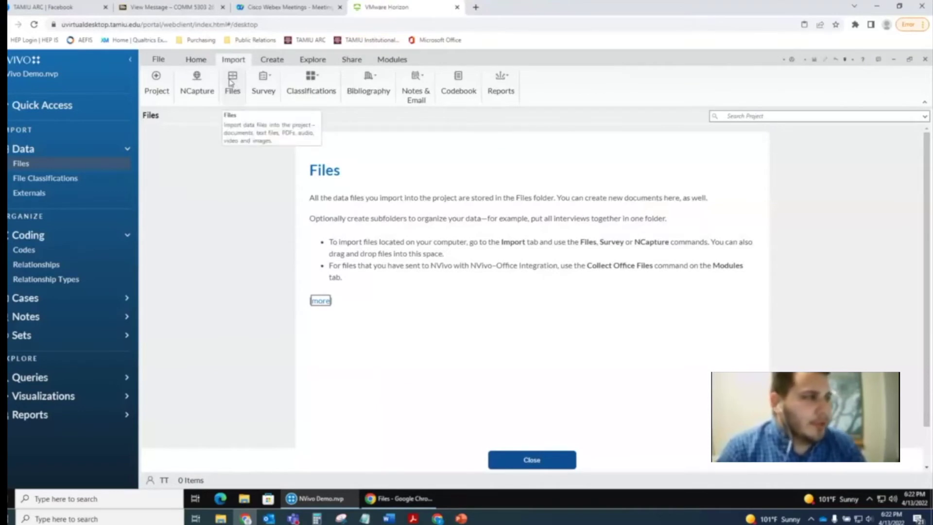
click(233, 77)
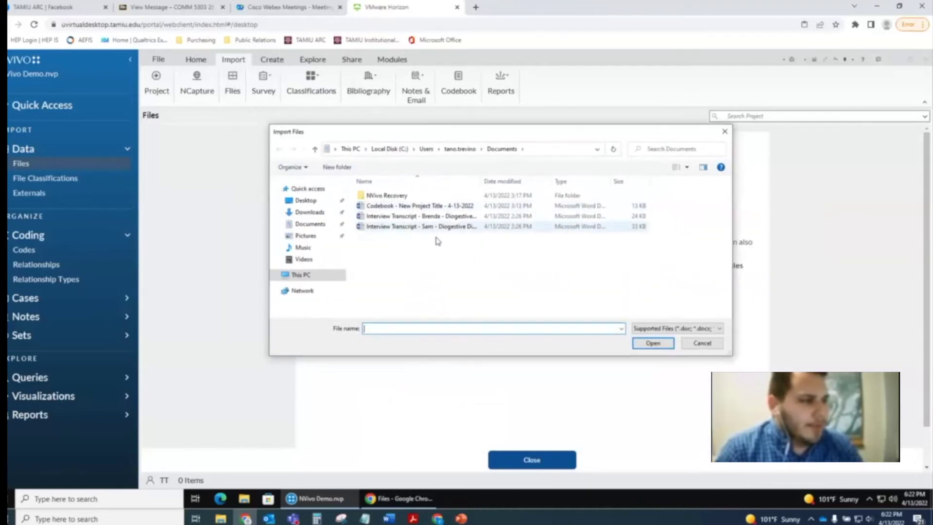
click(442, 216)
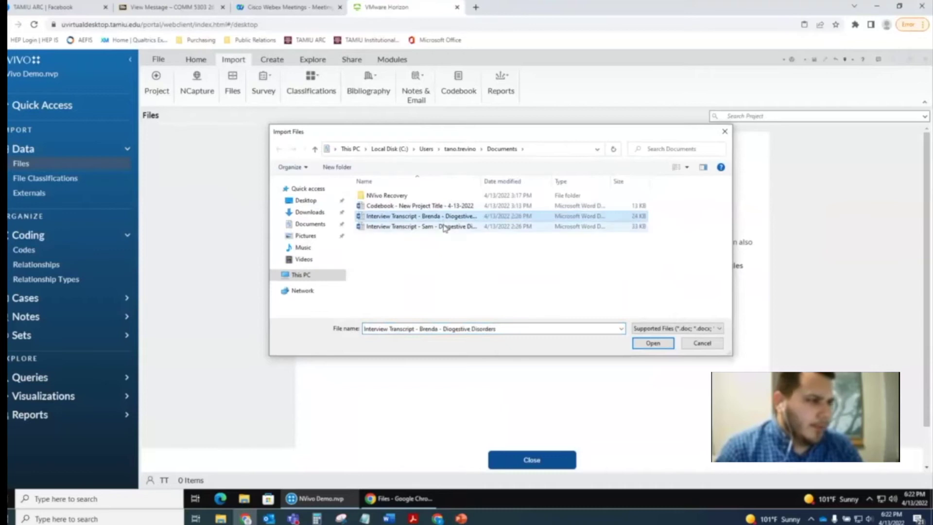
double_click(445, 227)
click(547, 253)
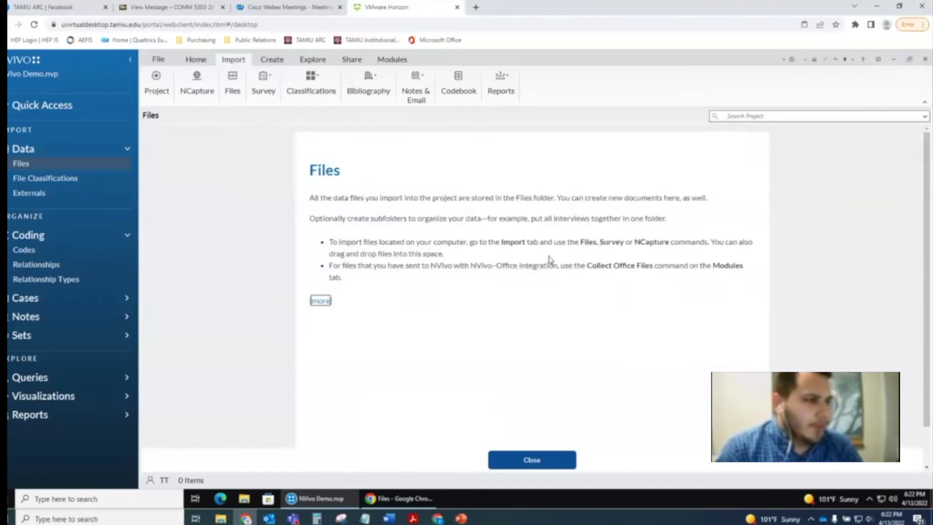
click(233, 85)
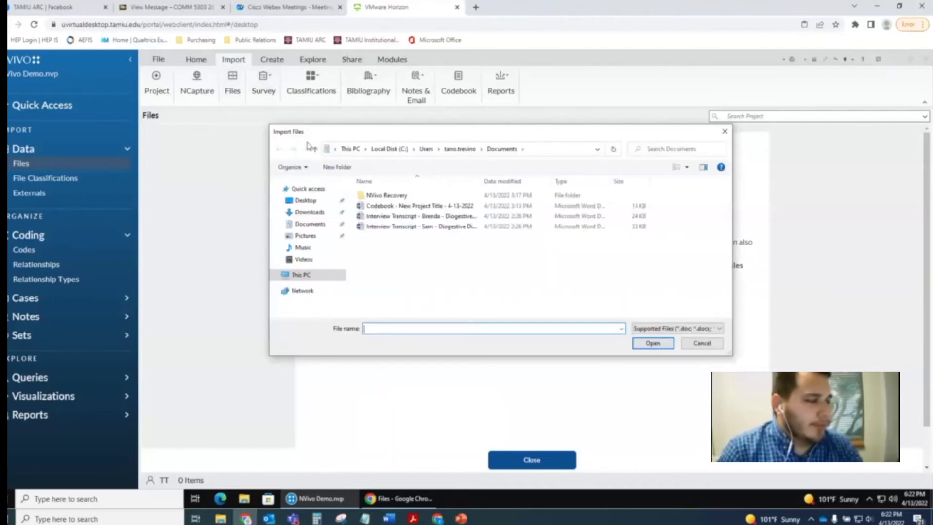
drag(438, 243, 477, 221)
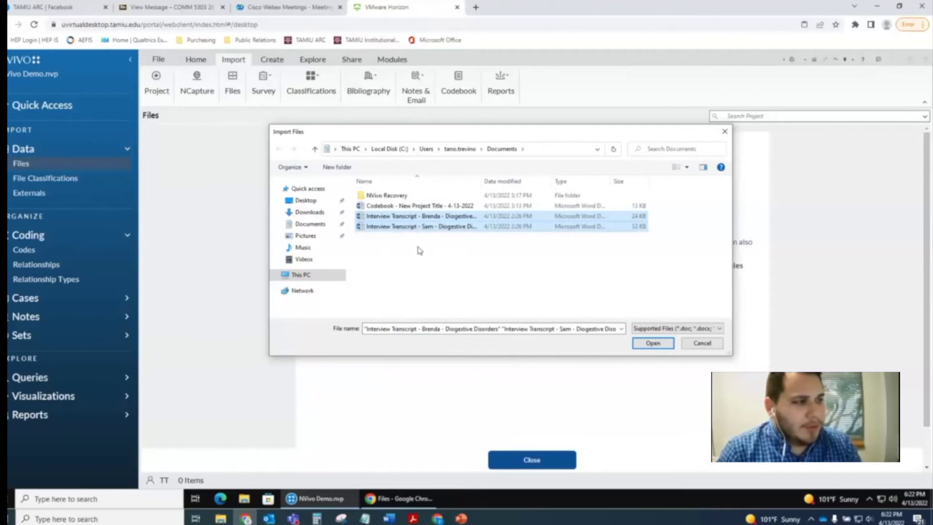
click(418, 255)
drag(418, 245, 429, 216)
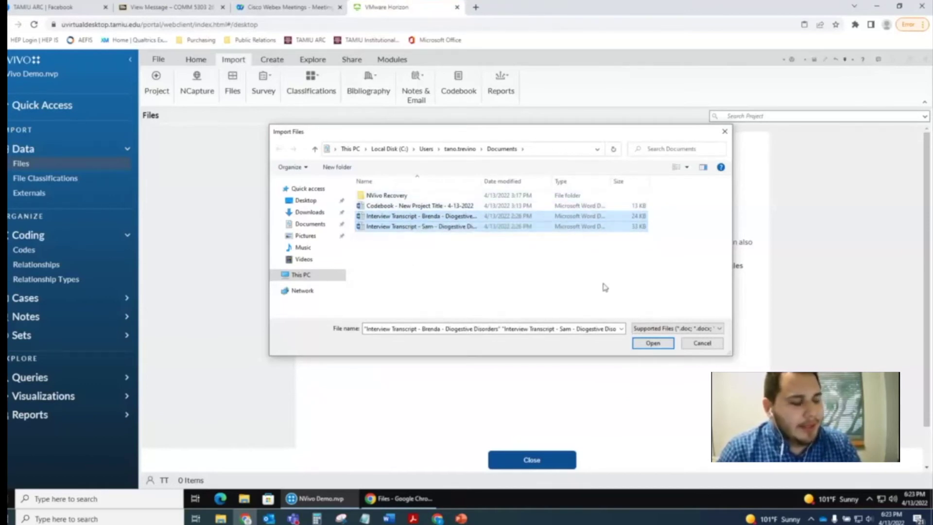
- Confirm the two selected transcripts and import them into the project's Files list
click(643, 345)
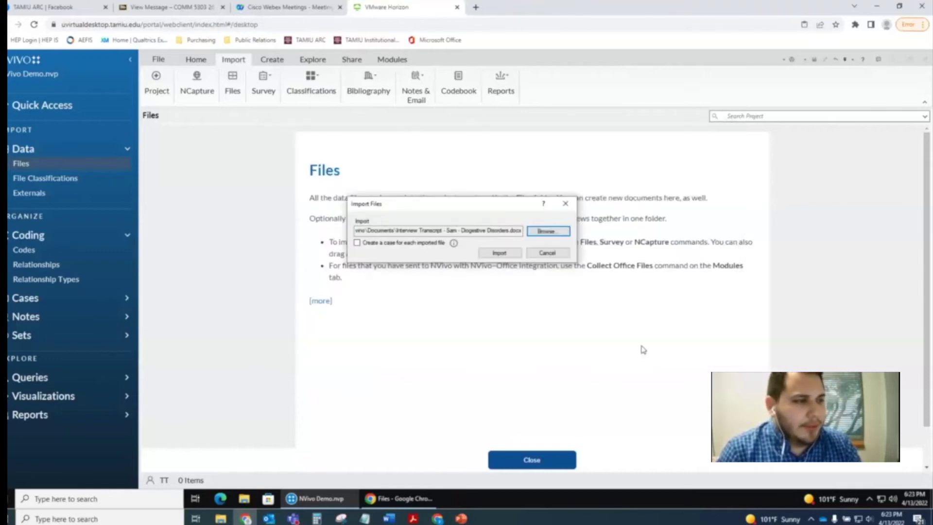
click(508, 255)
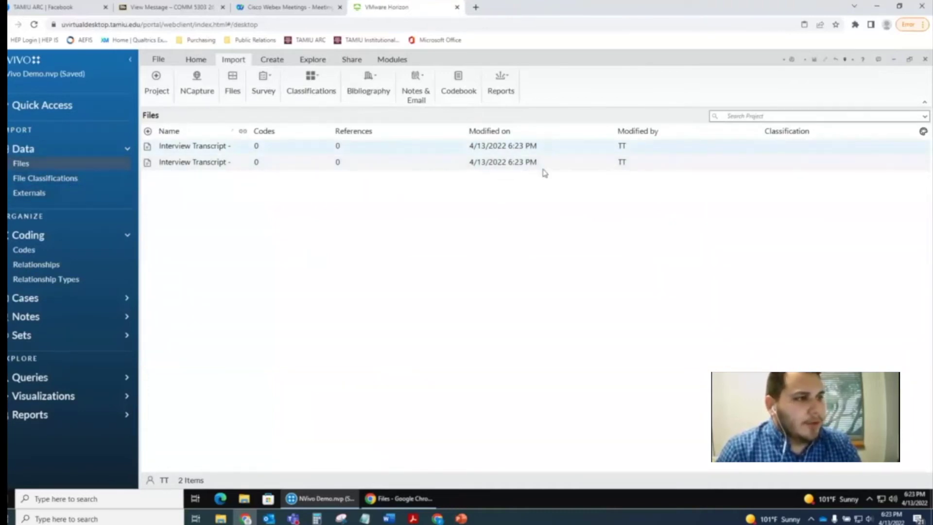
- Open and read the start of the Brenda transcript, then open the Sam transcript in a second tab
double_click(571, 148)
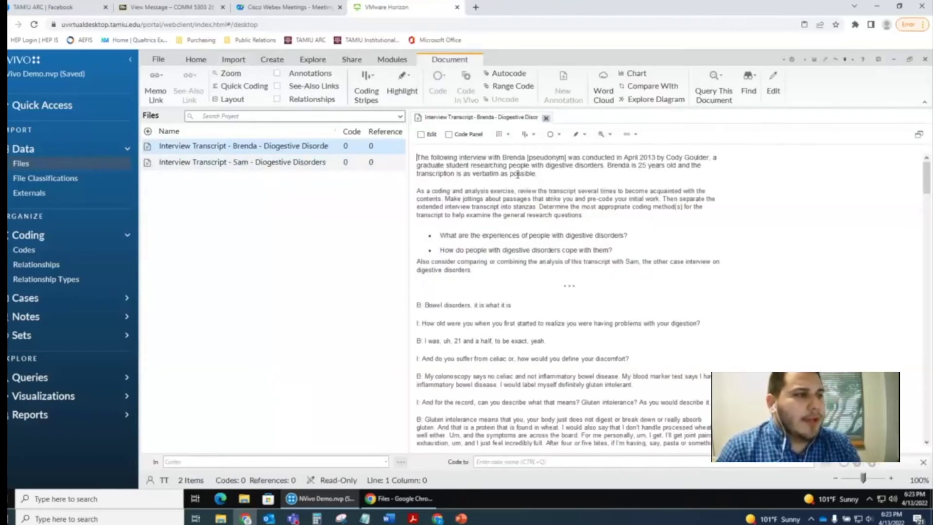
drag(421, 157, 487, 158)
click(549, 191)
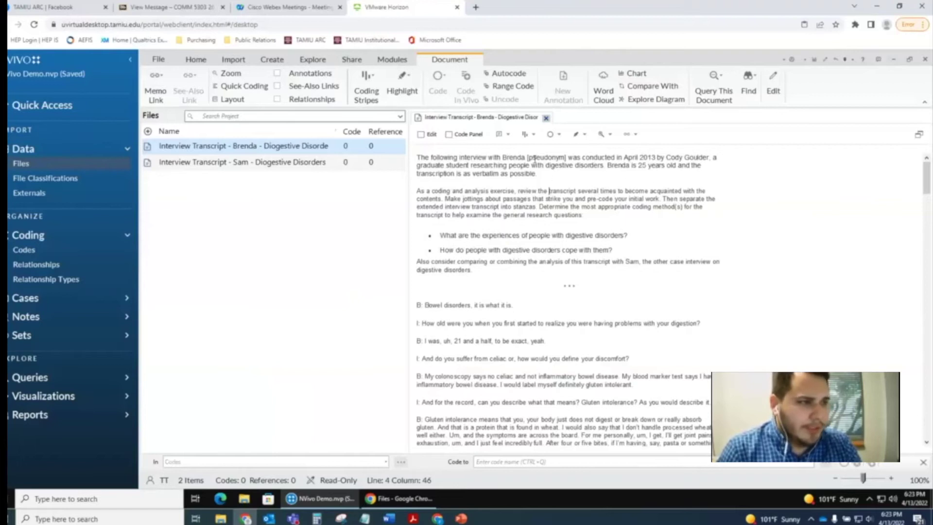
scroll(682, 295, down, 1)
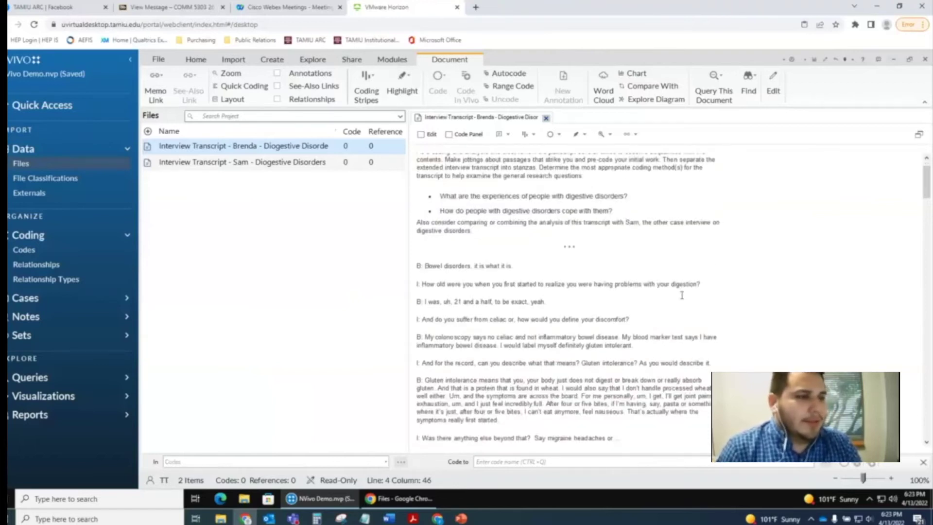
click(546, 245)
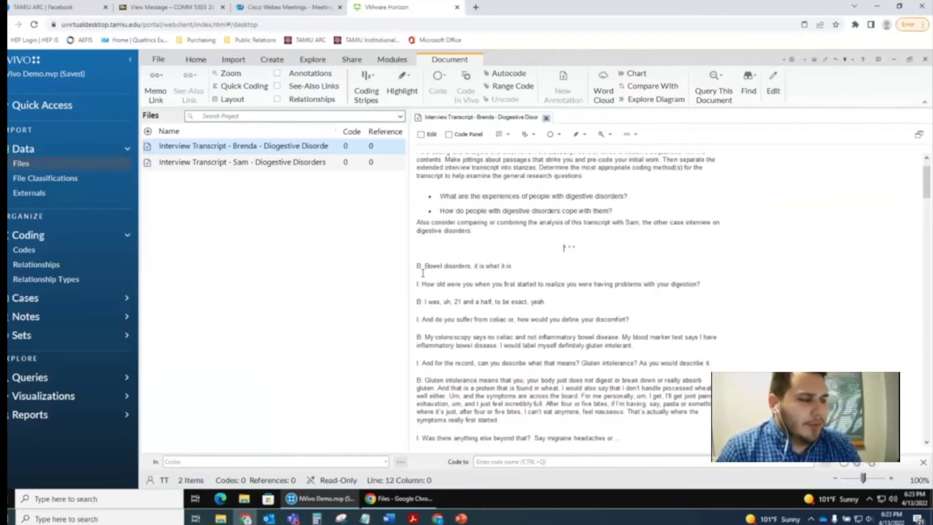
scroll(449, 311, down, 3)
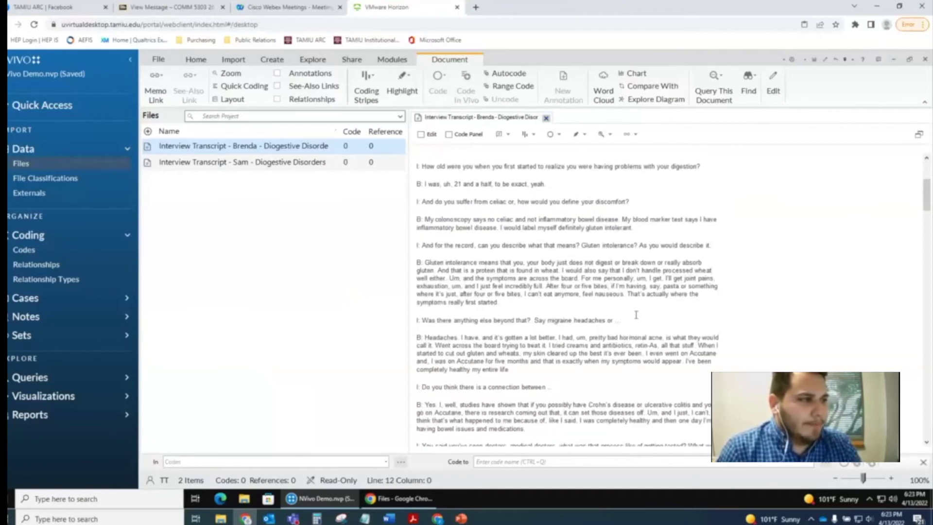
double_click(256, 163)
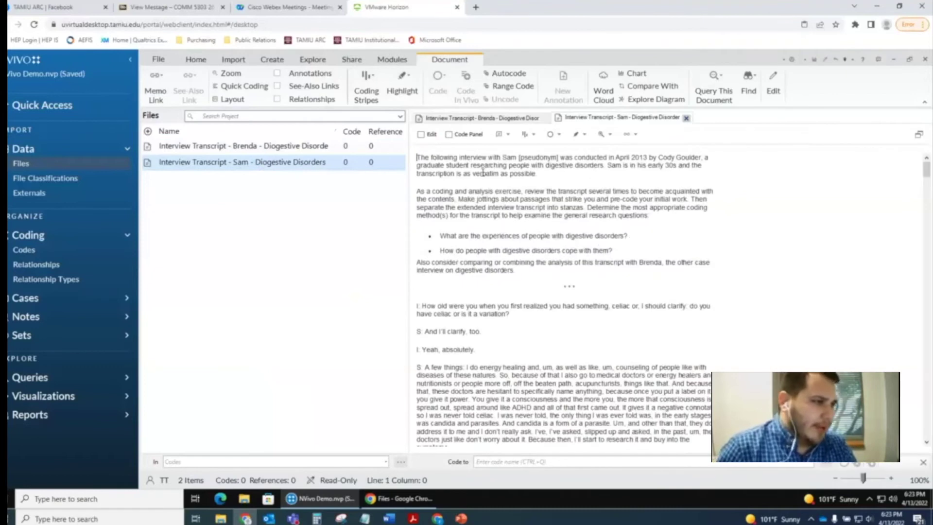
- Read through the opening paragraphs of the Sam interview transcript
triple_click(527, 169)
click(552, 166)
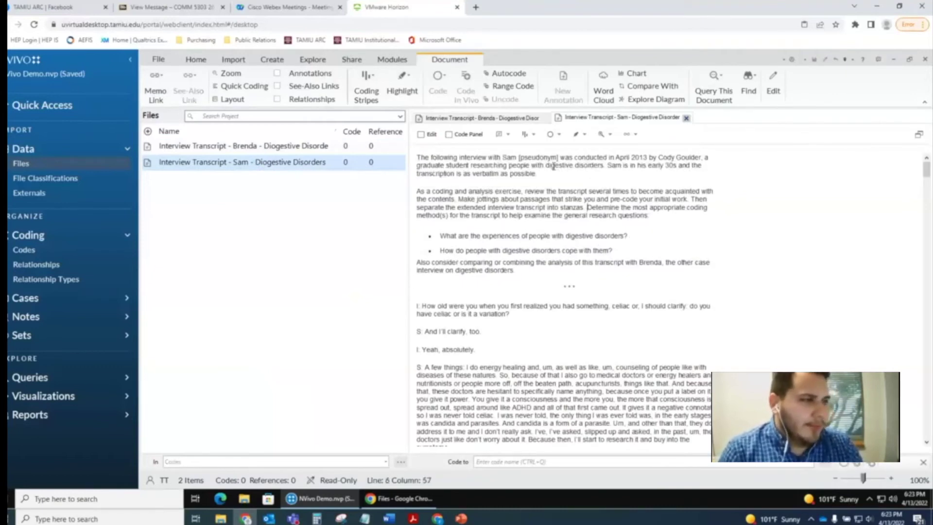
scroll(483, 265, down, 3)
drag(434, 227, 610, 373)
click(650, 239)
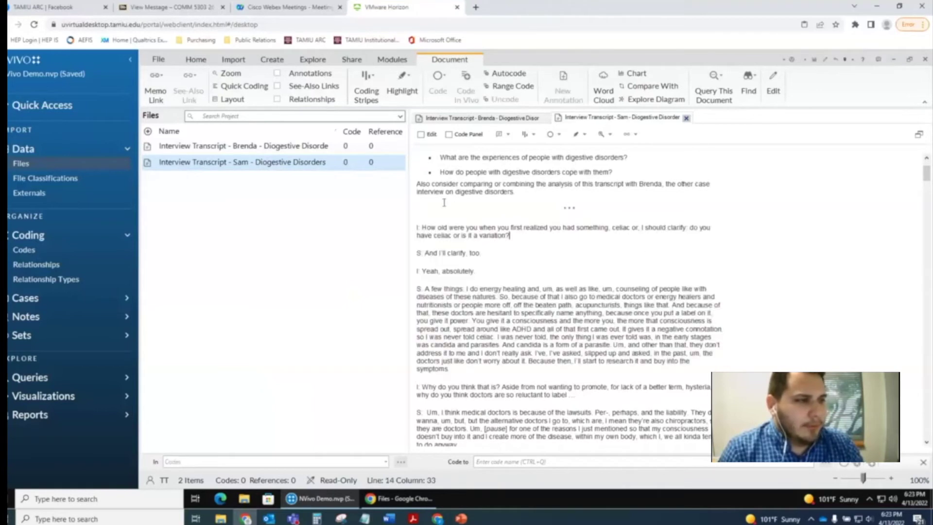
scroll(493, 357, down, 14)
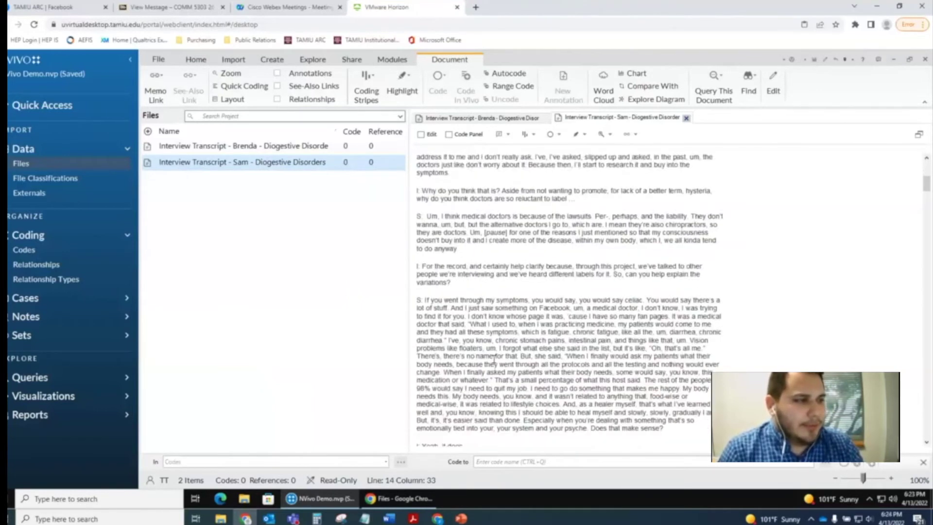
scroll(494, 357, up, 10)
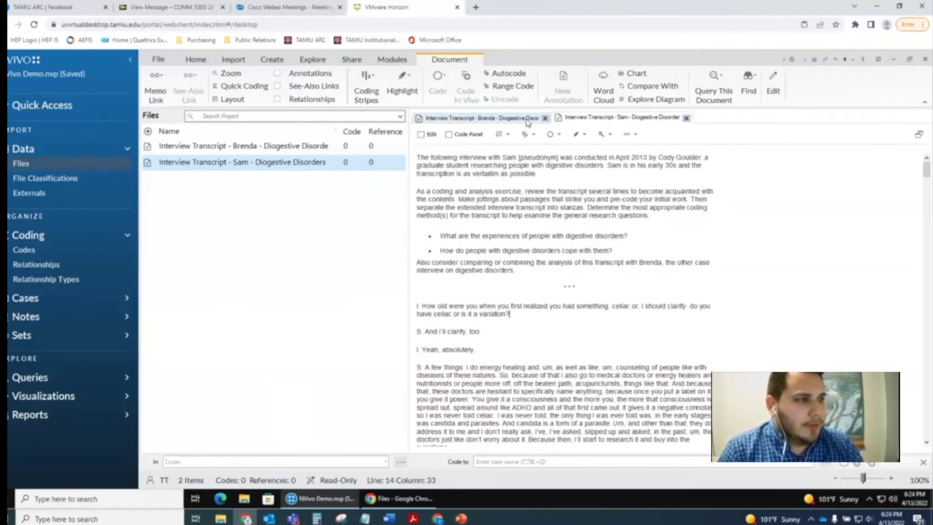
- Switch between the Brenda and Sam tabs, ending on Brenda's transcript
click(532, 117)
click(575, 119)
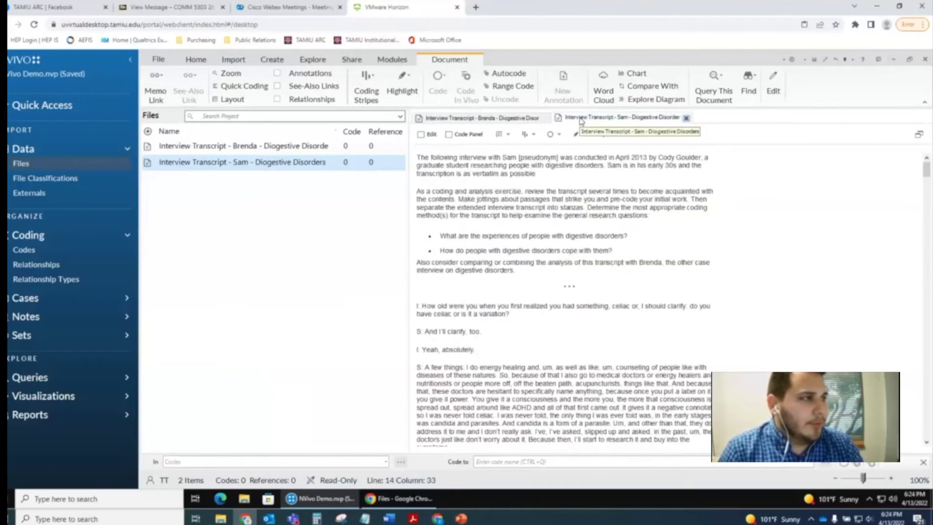
click(456, 122)
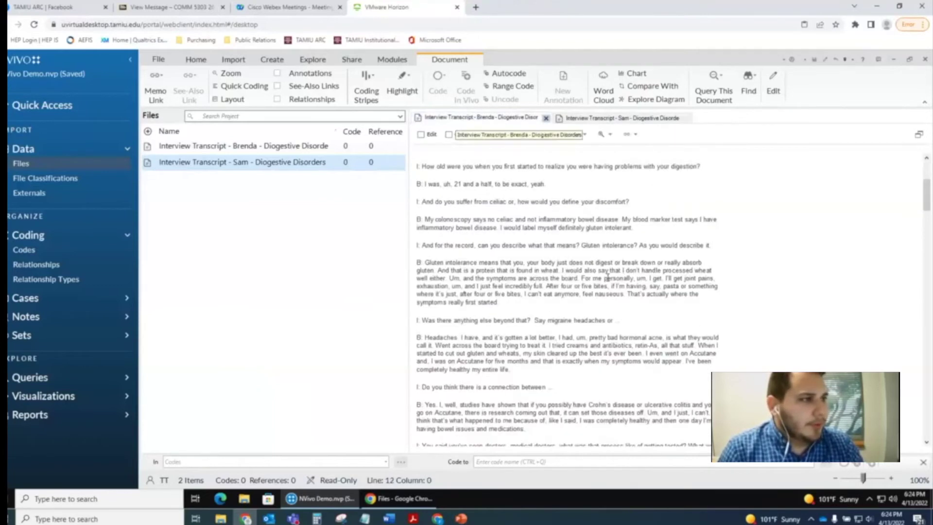
click(238, 161)
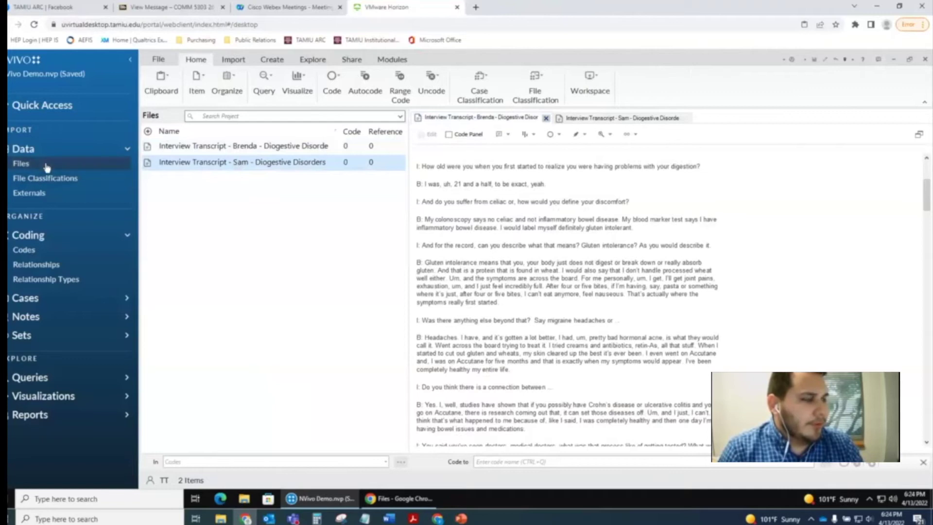
- Visit Codes, return to Files, close both tabs, and reopen the Brenda and Sam transcripts
click(52, 251)
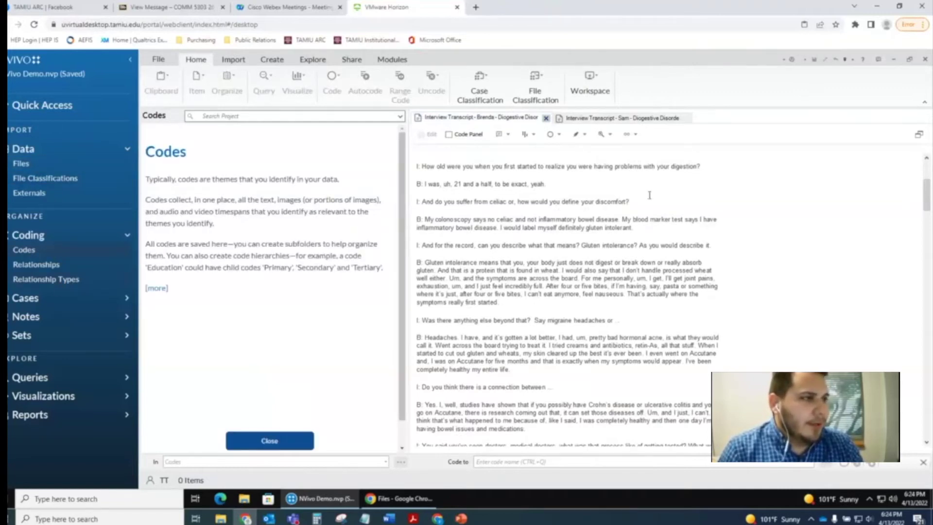
click(24, 163)
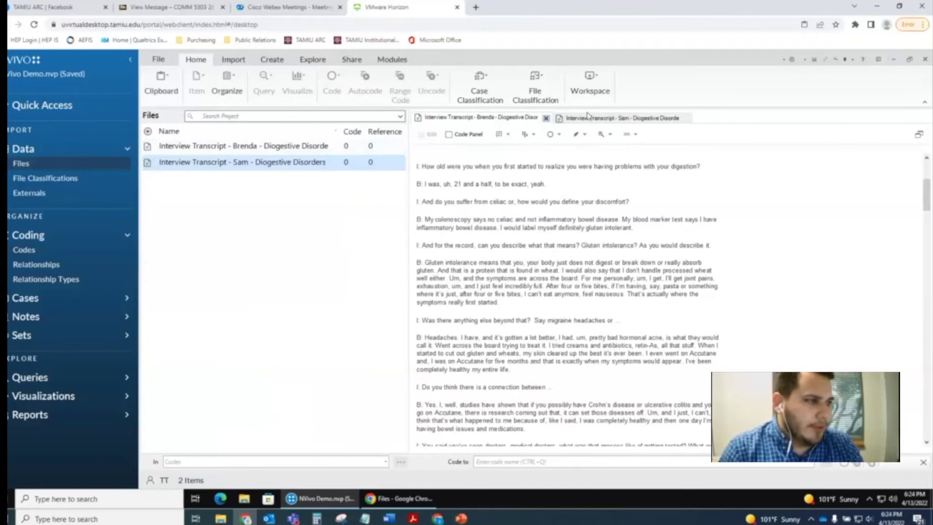
click(545, 119)
click(545, 118)
double_click(277, 147)
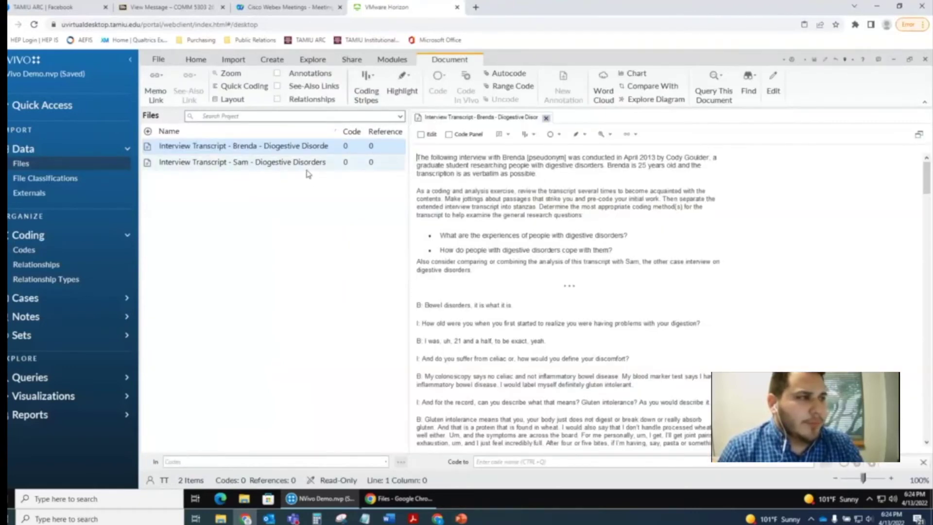
double_click(307, 164)
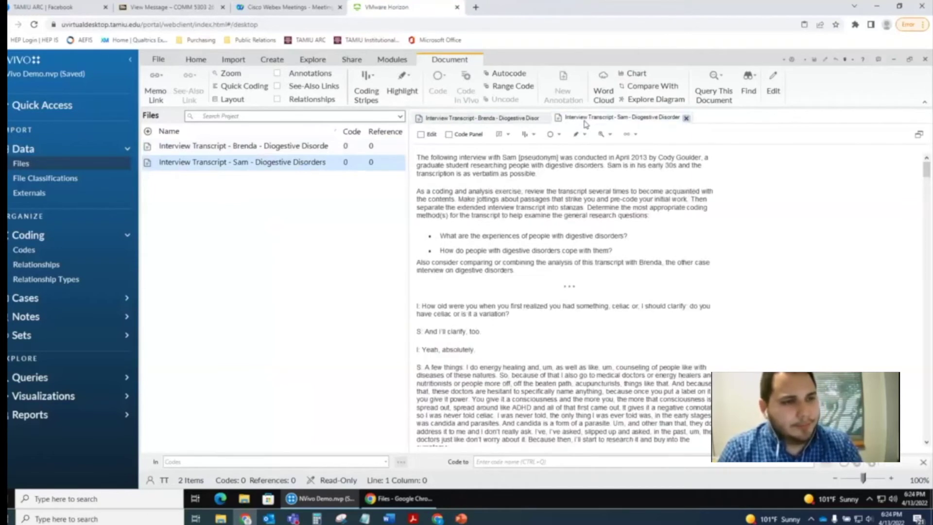
- Scroll through the open transcript and clear the Sam selection in the Files list
scroll(709, 316, down, 15)
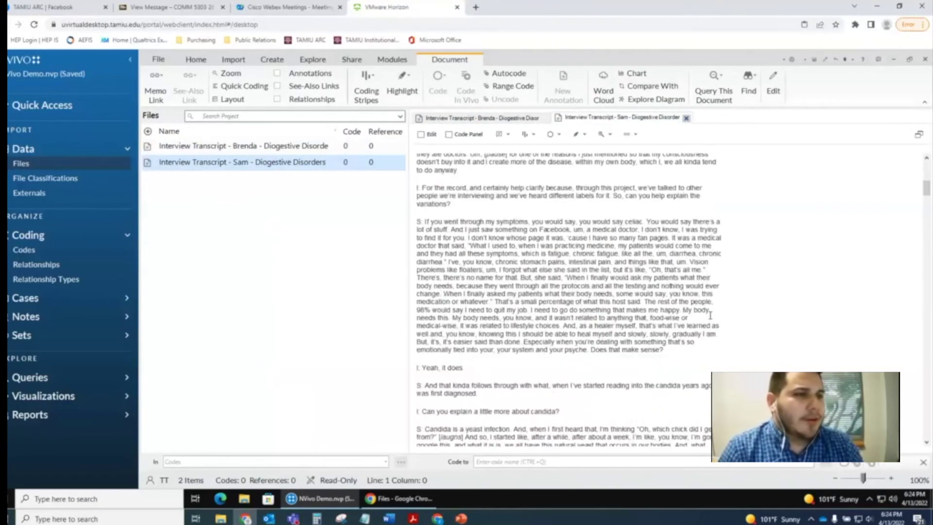
scroll(710, 315, down, 15)
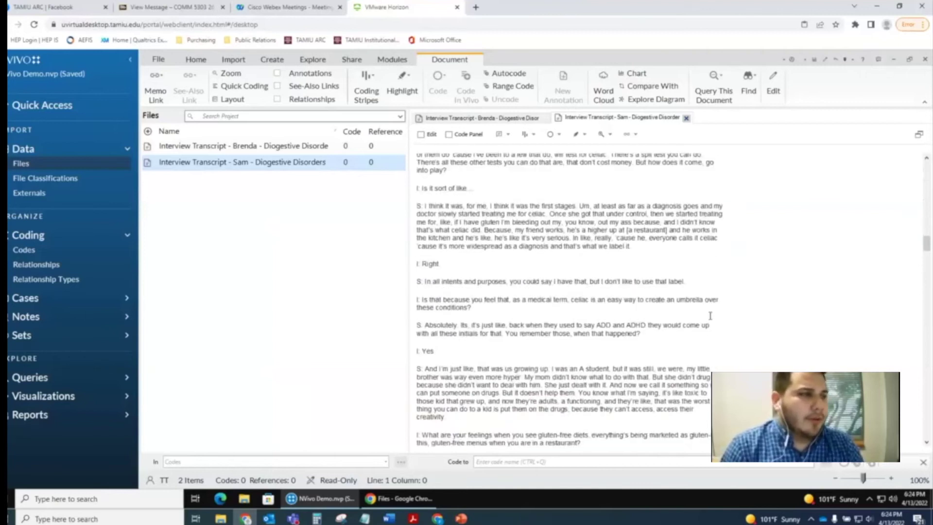
scroll(729, 283, up, 10)
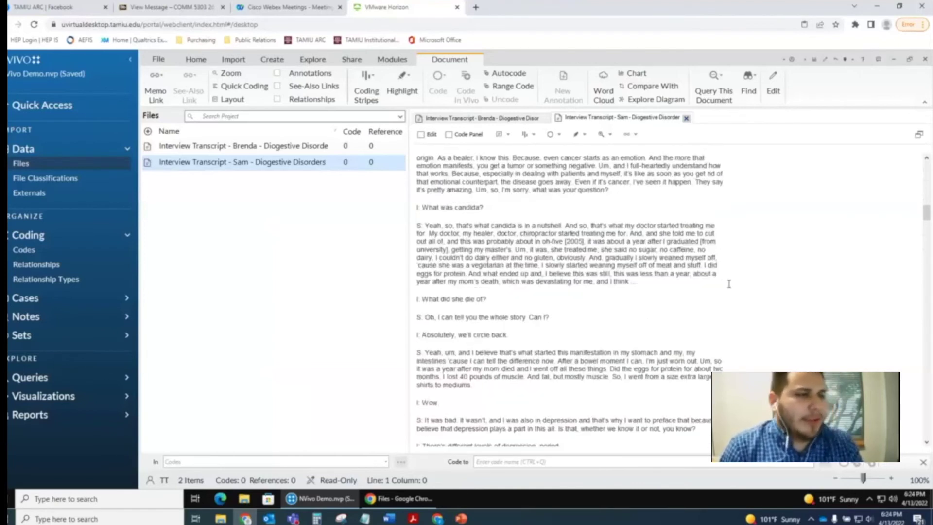
scroll(700, 223, up, 5)
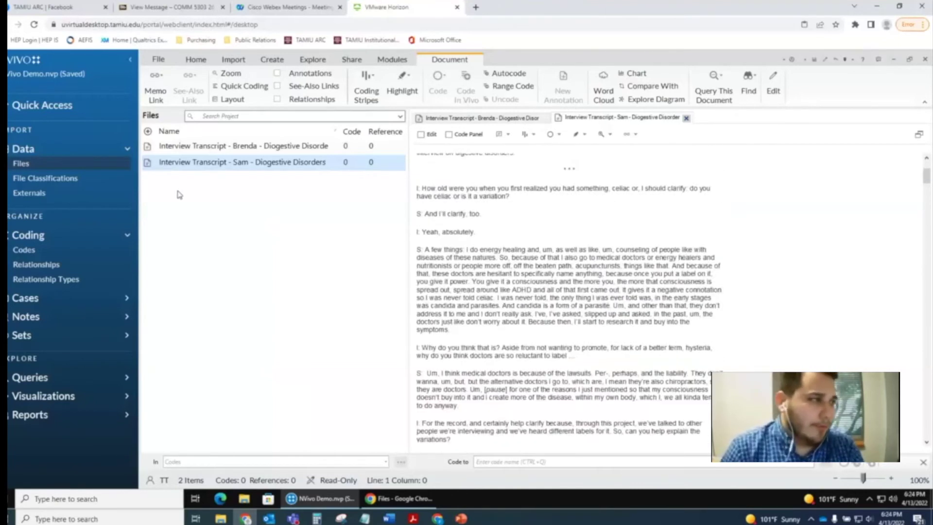
click(207, 221)
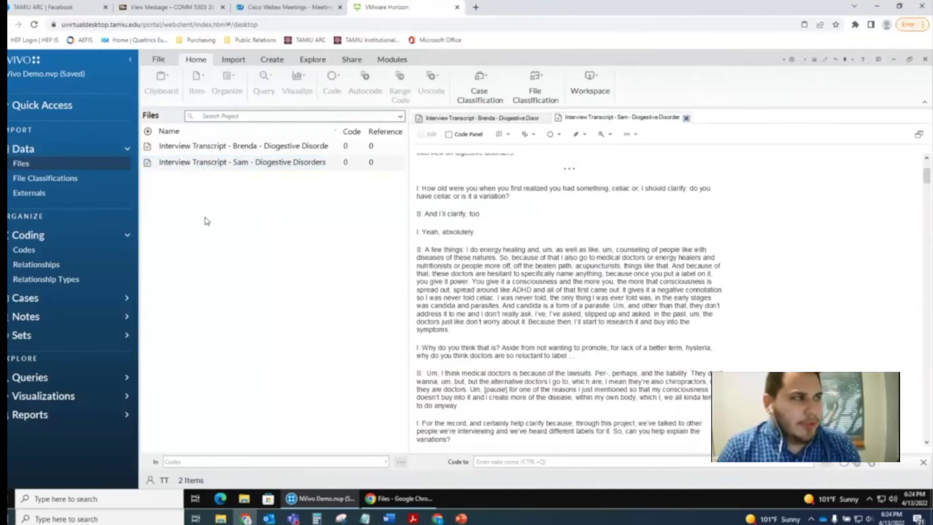
click(240, 62)
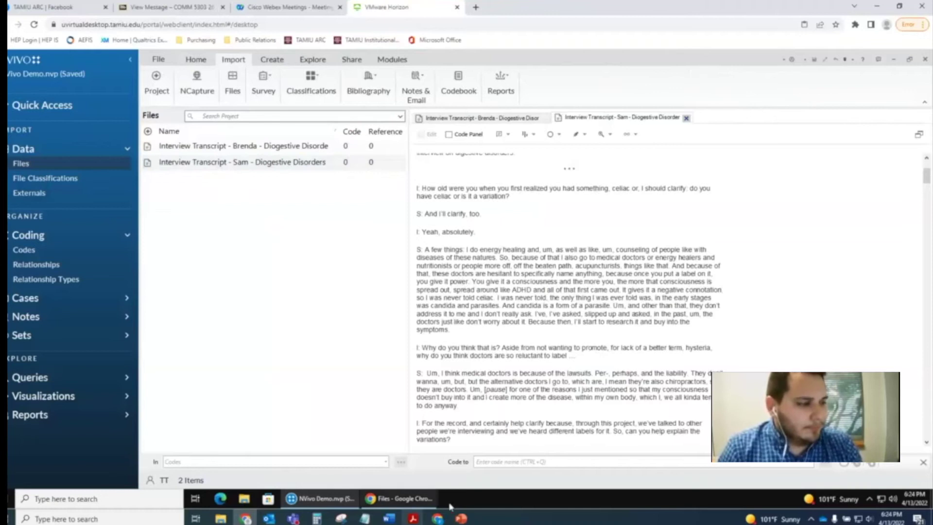
- Start the PowerPoint slideshow from the 'Coding with Nvivo' slide
click(460, 519)
click(68, 418)
key(shift+F5)
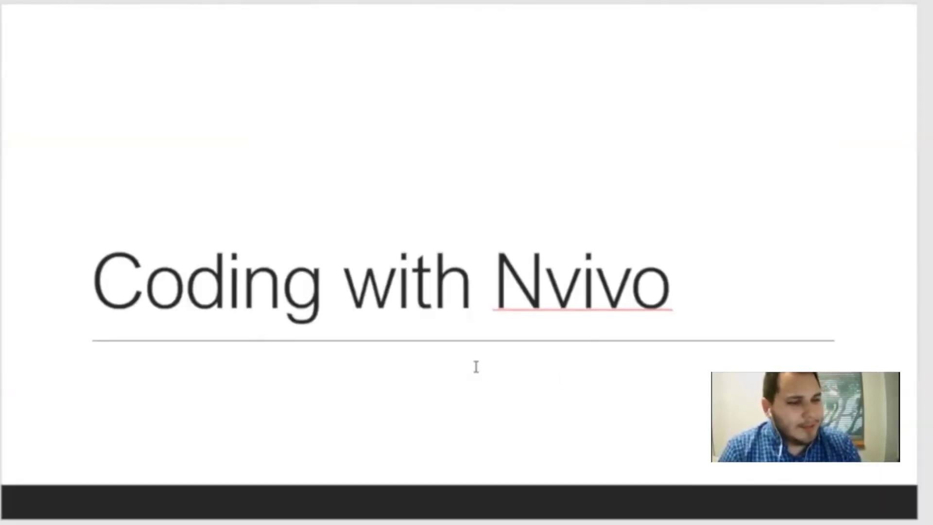
- Advance from the 'Coding with Nvivo' title to the slide on creating a code list
click(475, 366)
key(Left)
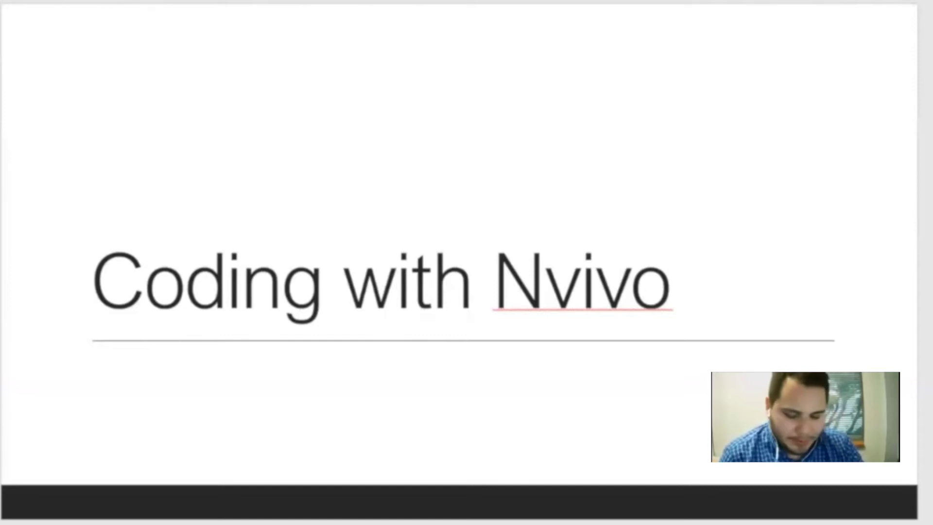
key(Right)
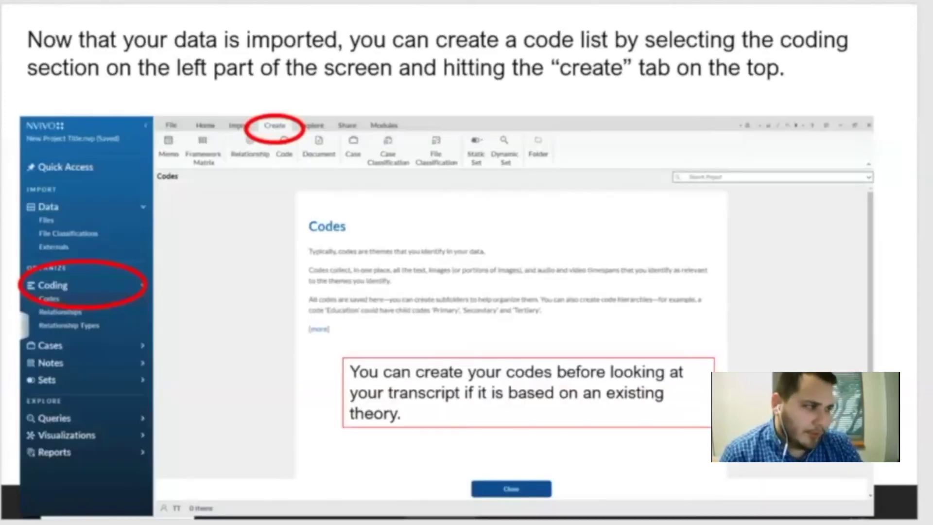
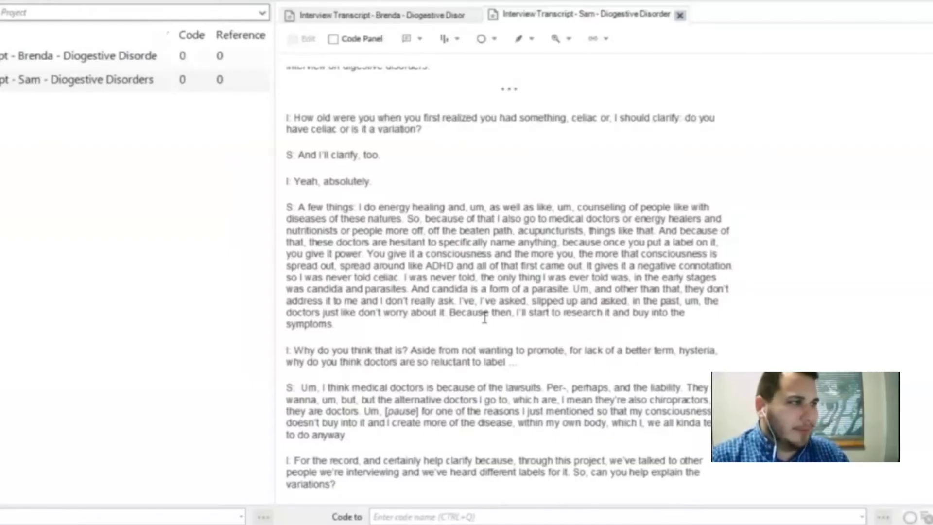
scroll(469, 327, up, 3)
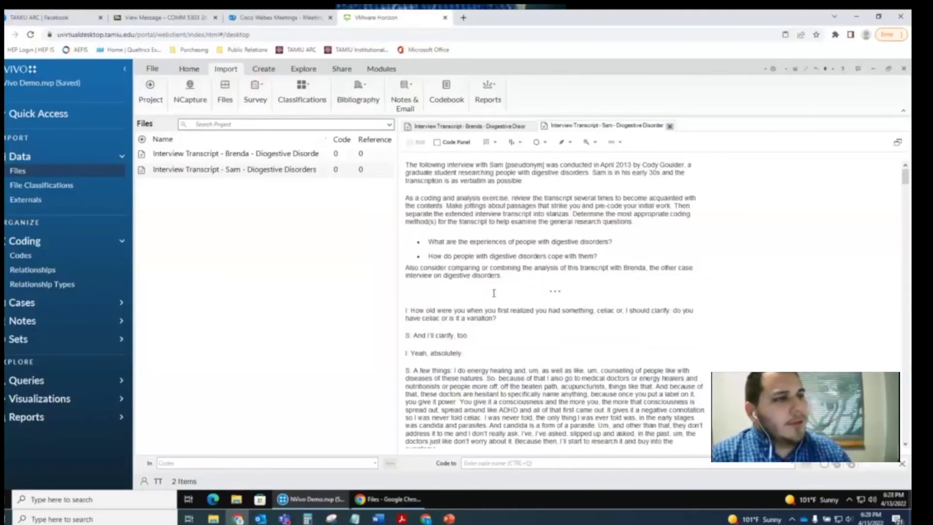
click(504, 127)
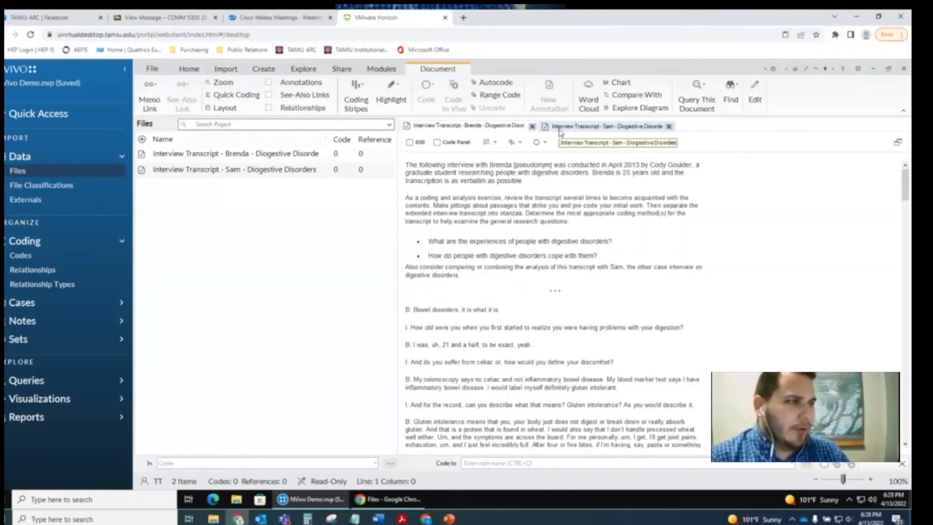
click(591, 127)
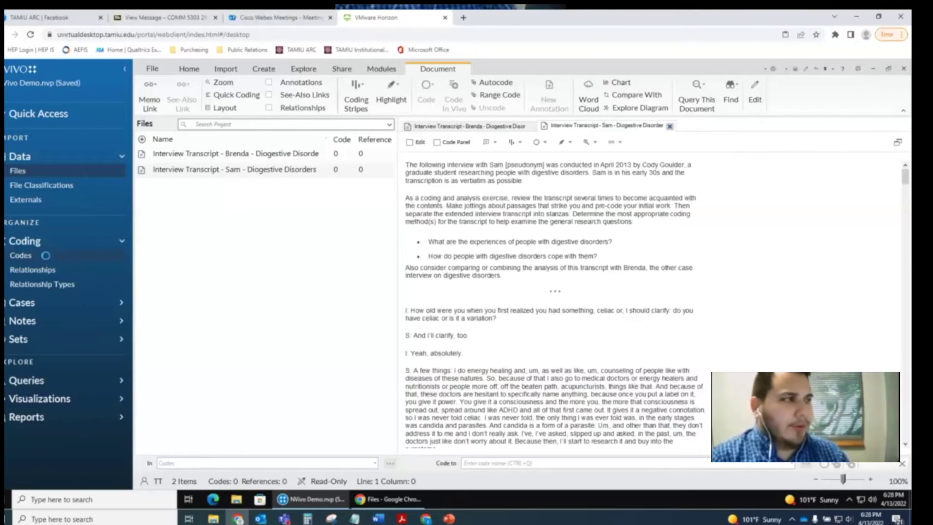
- Show the project's empty Codes list and open the fuller online help article on Coding
click(20, 255)
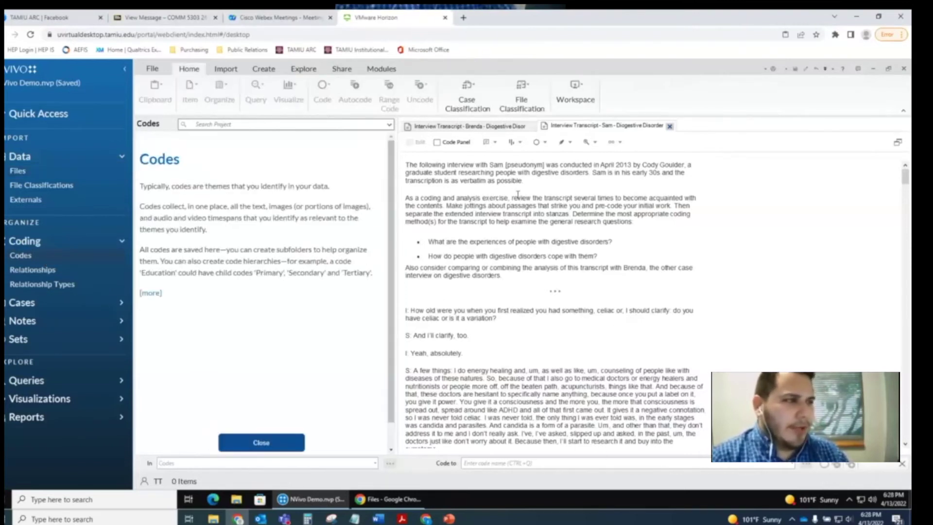
scroll(455, 311, down, 3)
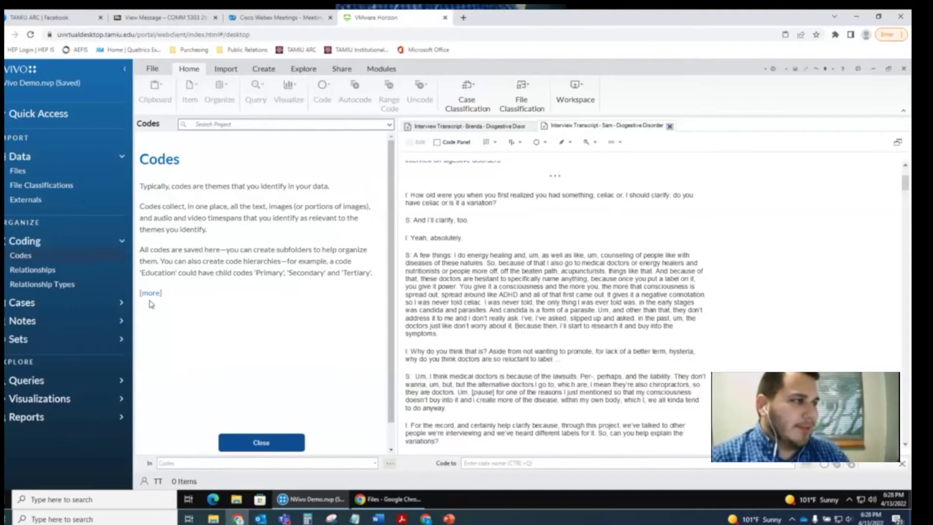
click(151, 293)
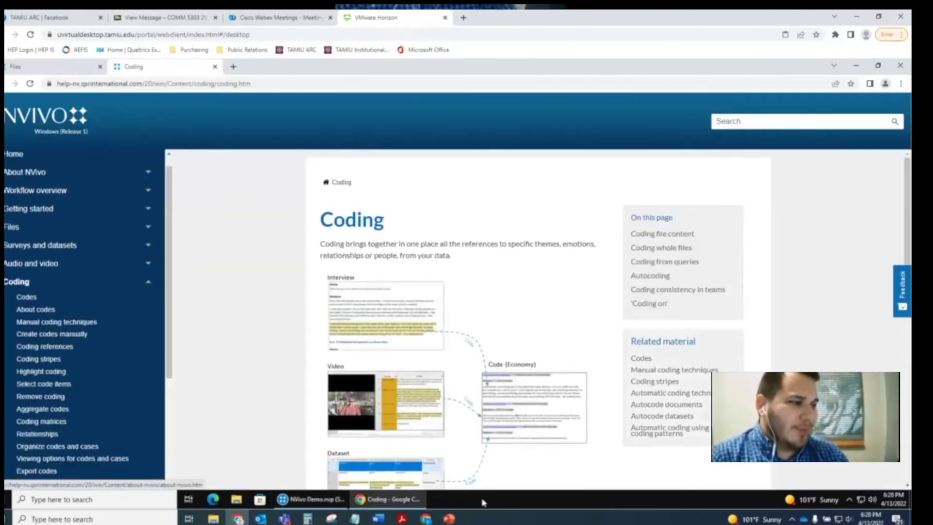
- Read down the Coding help page in Chrome, then minimize the browser to get back to NVivo
scroll(534, 440, down, 2)
scroll(535, 437, up, 1)
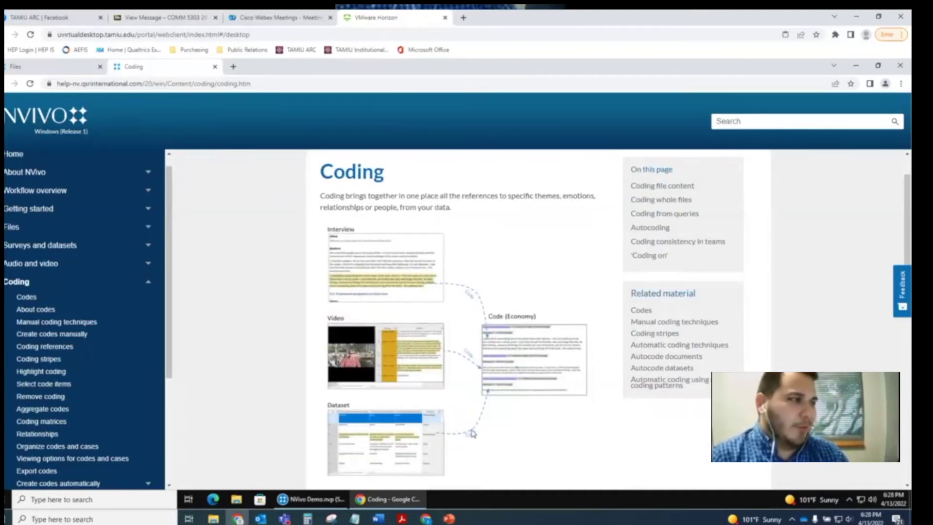
scroll(470, 432, down, 2)
scroll(490, 309, down, 2)
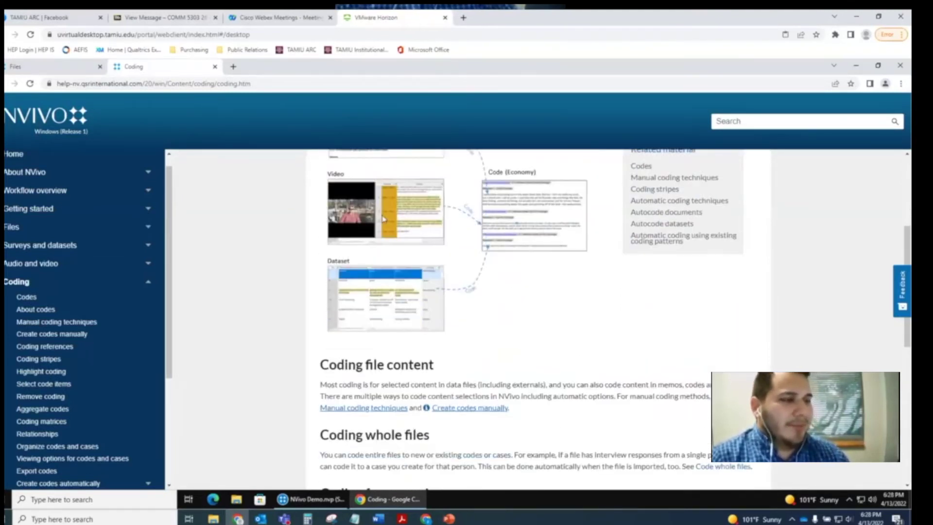
scroll(498, 432, down, 1)
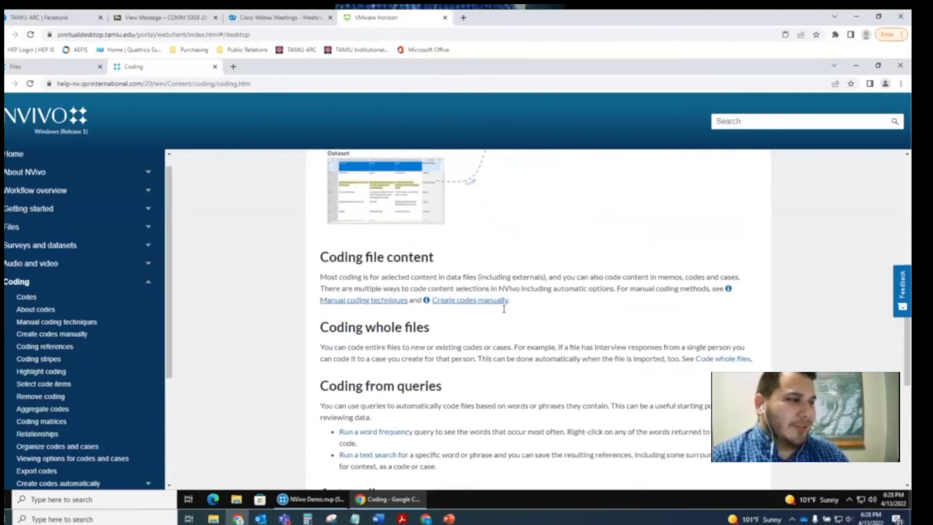
scroll(494, 272, down, 4)
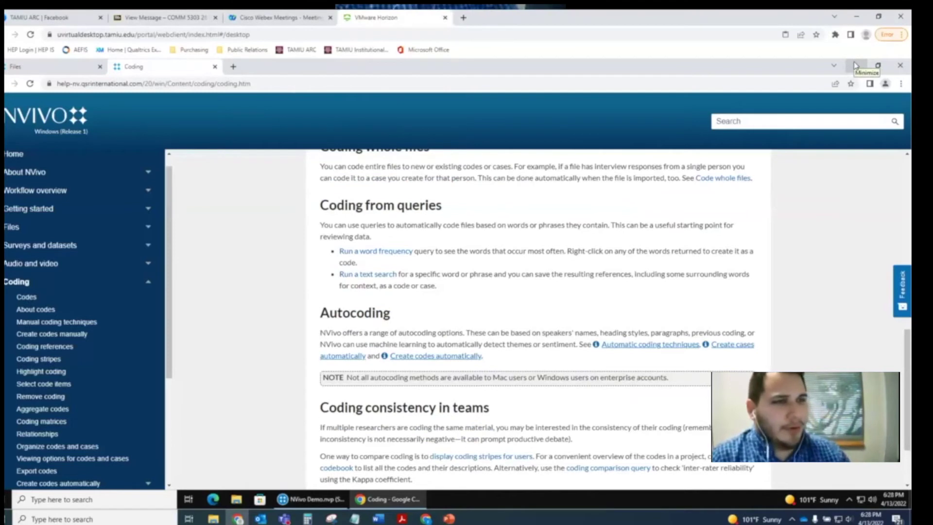
click(855, 66)
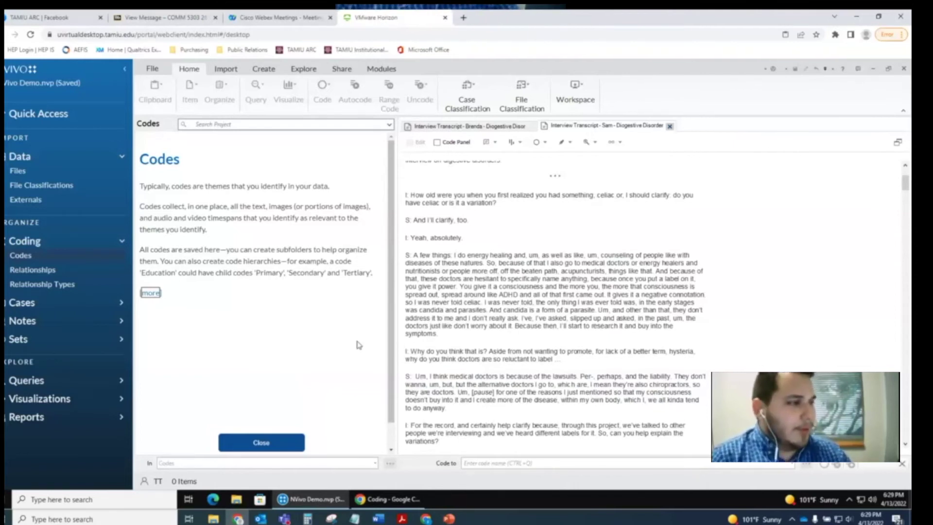
- Dismiss the Codes introduction panel and open a blank New Code form from Create > Code
click(273, 443)
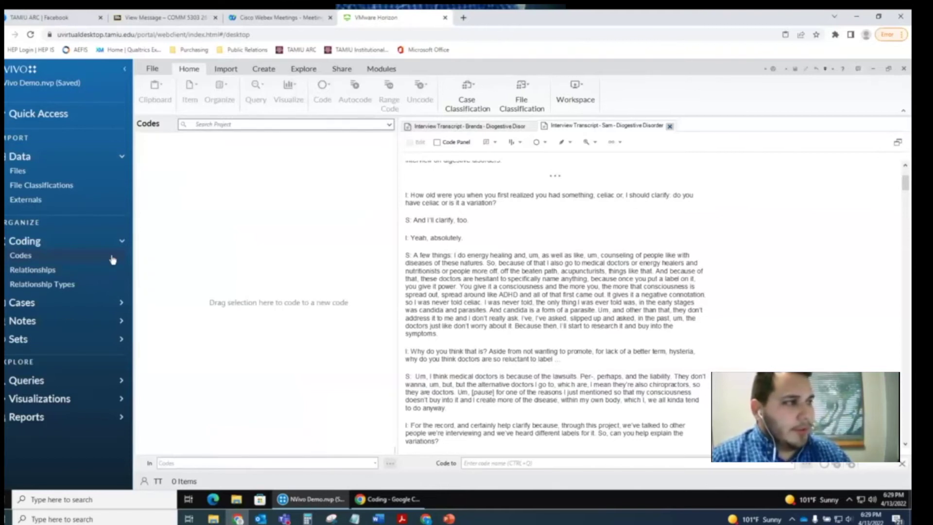
click(265, 70)
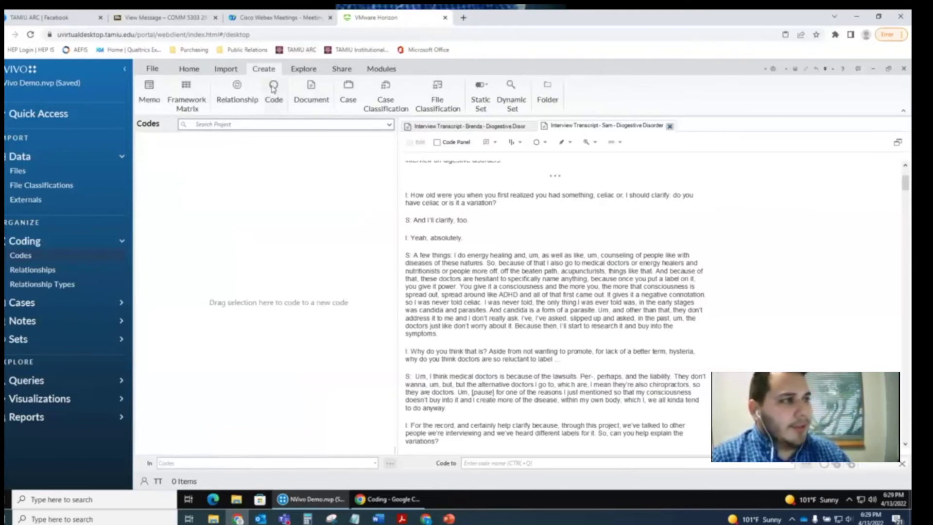
click(274, 89)
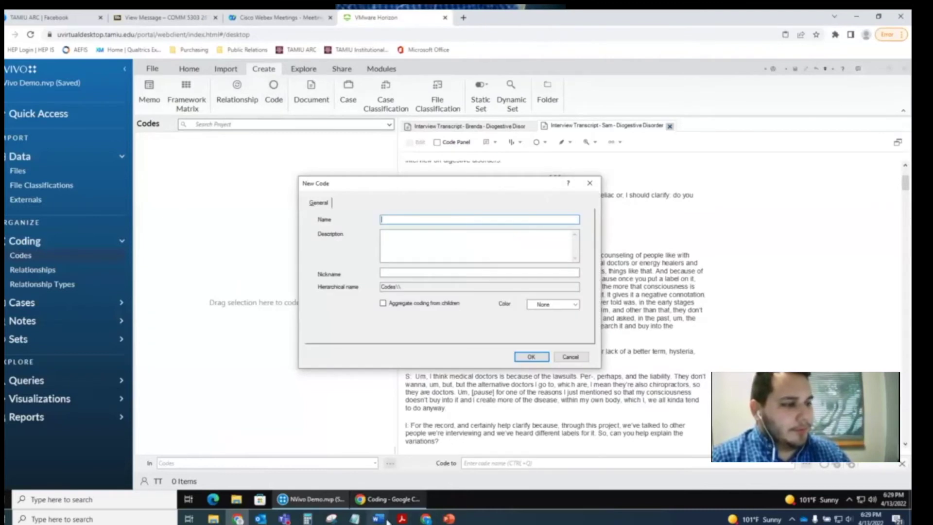
- Bring up the Word codebook, clear the selection on CONFIDENT, and scroll toward its top
mouse_move(392, 520)
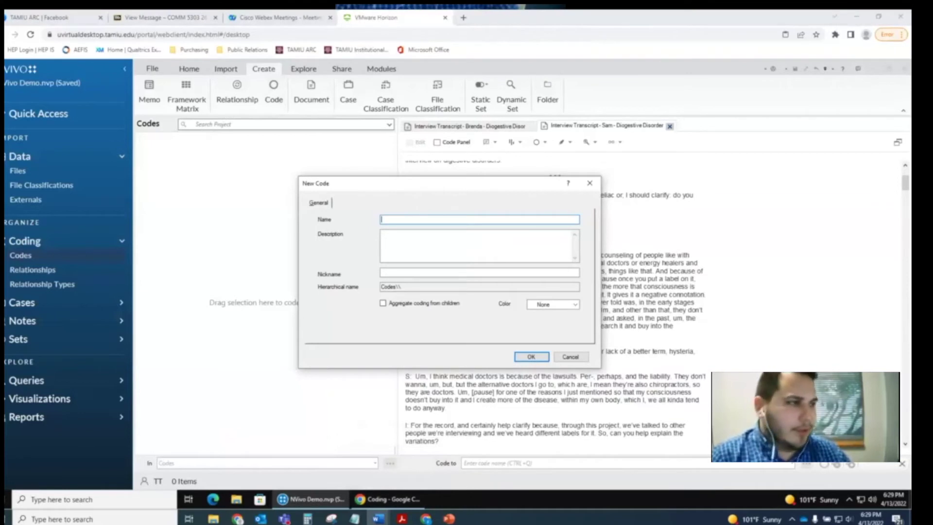
scroll(682, 236, up, 6)
click(682, 236)
scroll(682, 236, up, 3)
scroll(682, 237, up, 3)
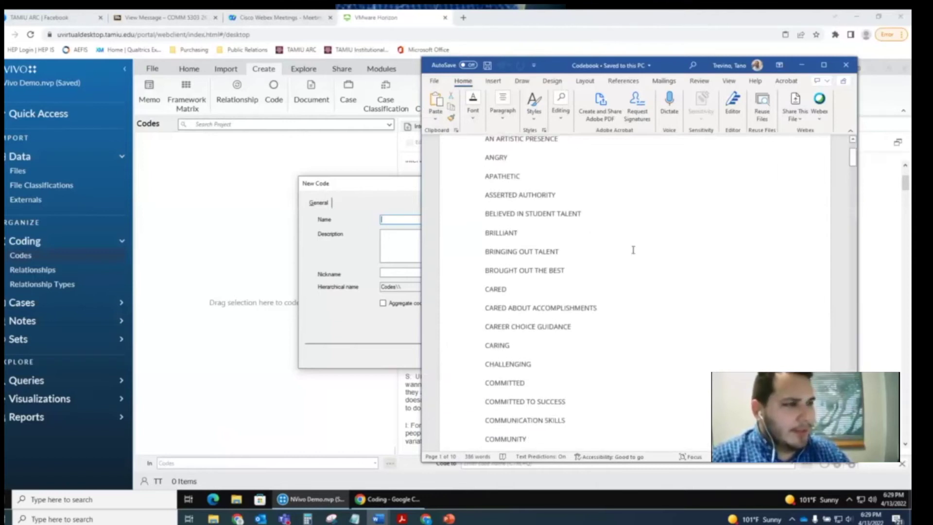
- Look over the codebook's code names, then Alt+Tab back to NVivo's New Code form
scroll(633, 250, up, 1)
scroll(633, 249, down, 4)
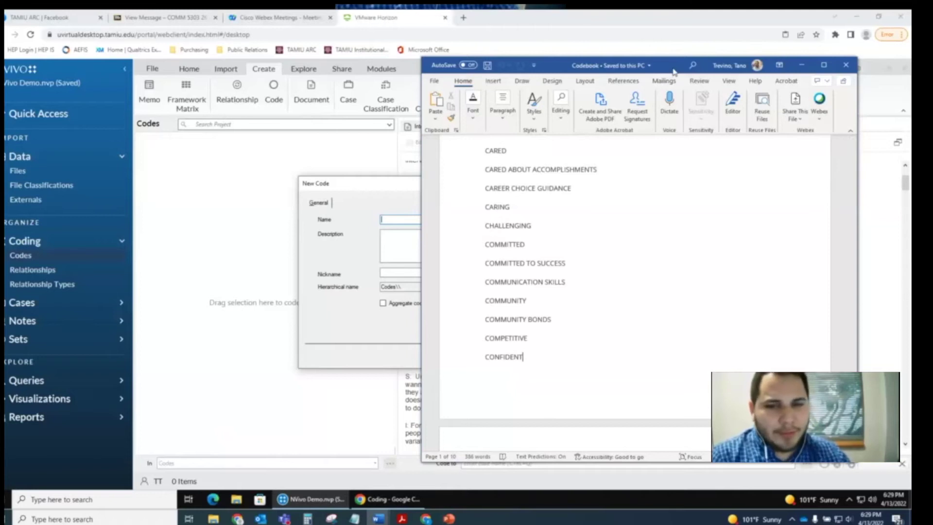
key(alt+Tab)
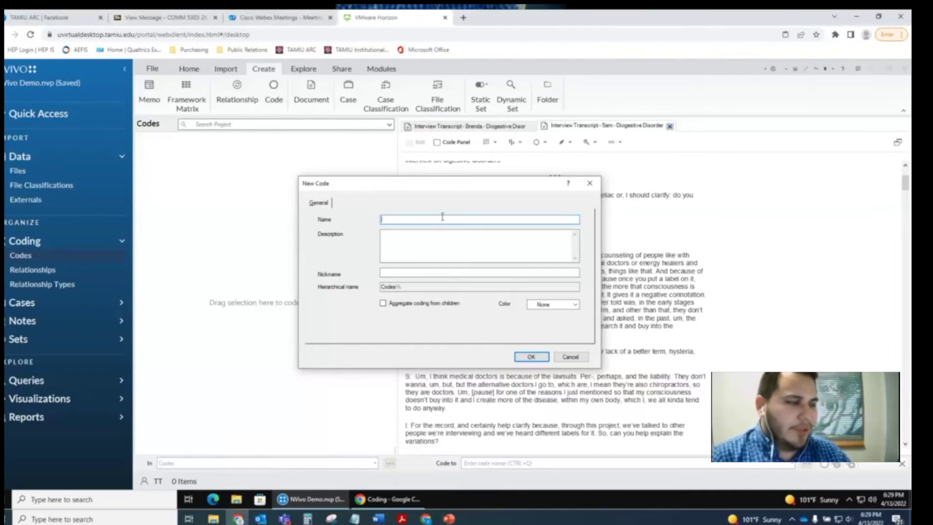
- Name and confirm four new codes in turn: Health Concern, Health Description, Family, Financial
text(He)
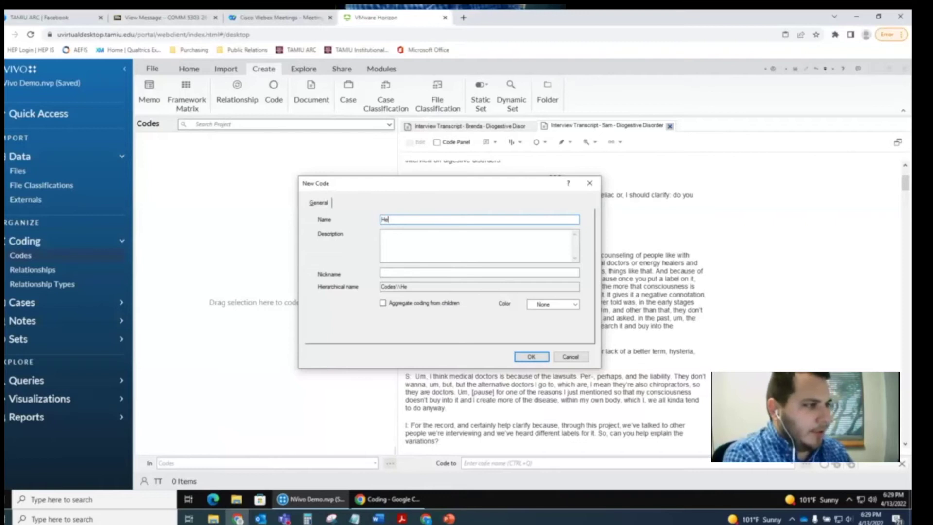
text(alth Concern)
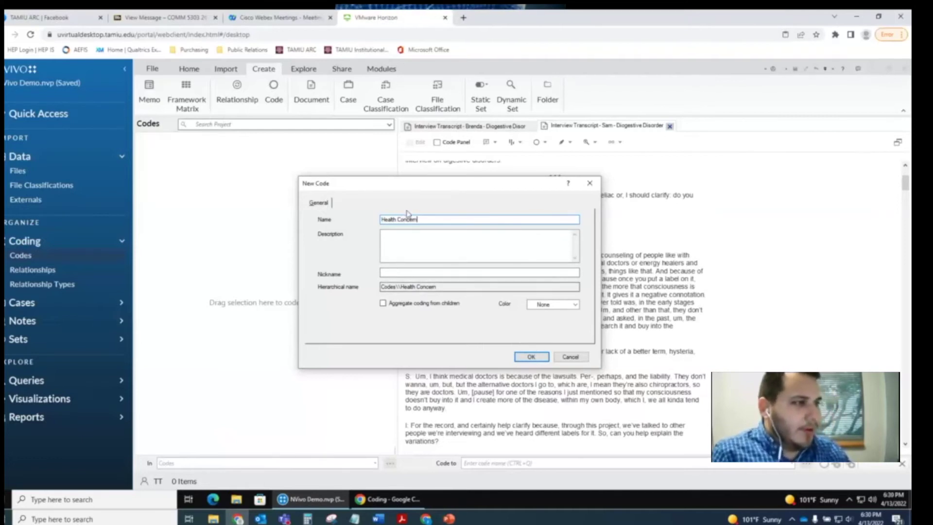
click(534, 355)
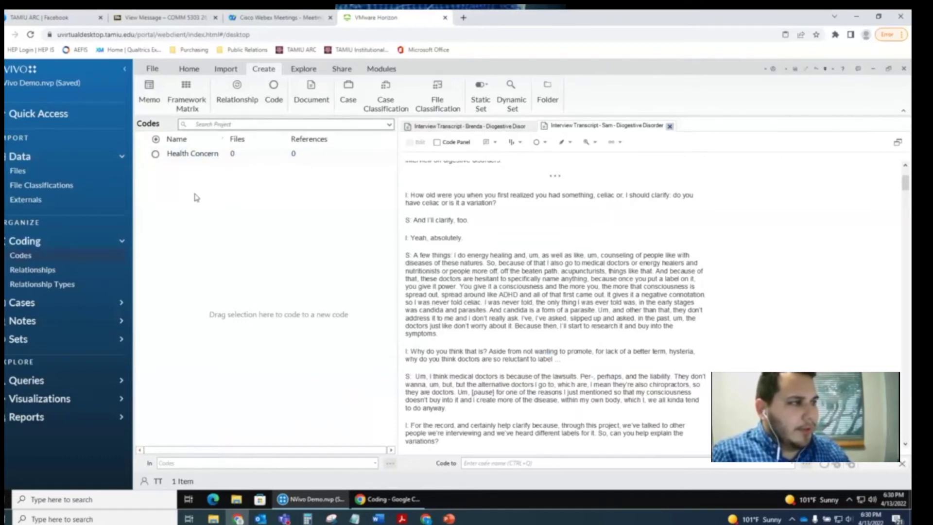
click(274, 88)
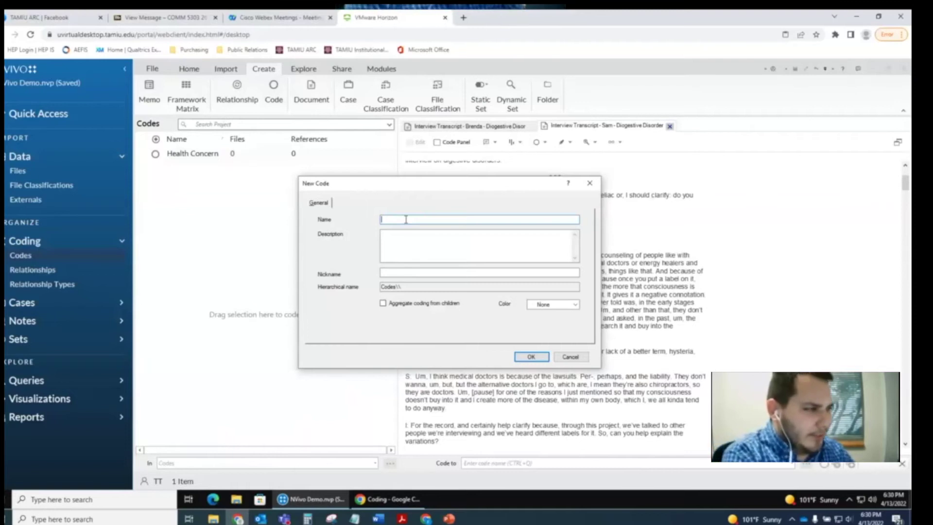
text(Health Description)
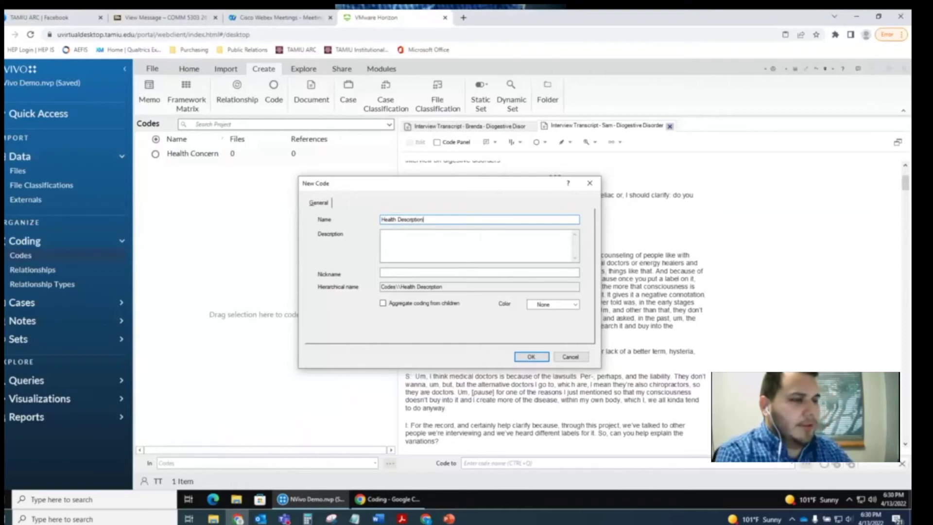
click(531, 356)
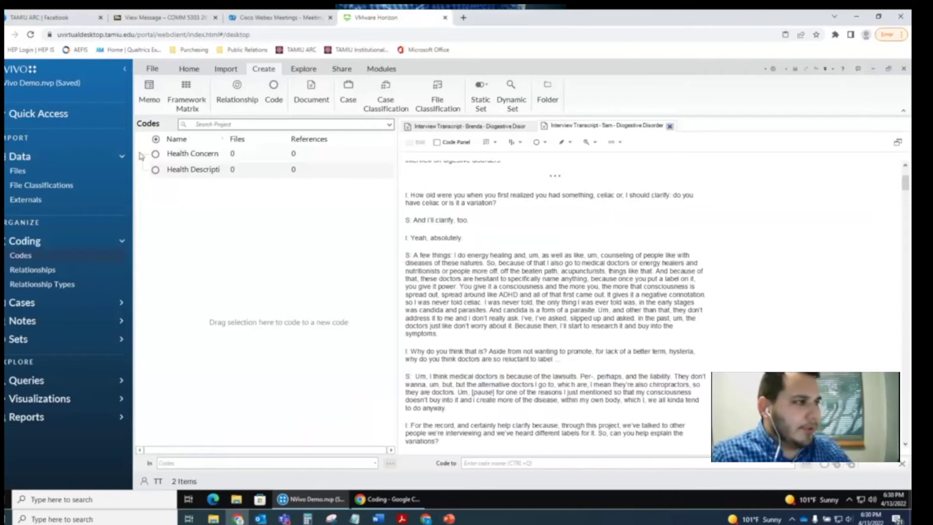
click(274, 92)
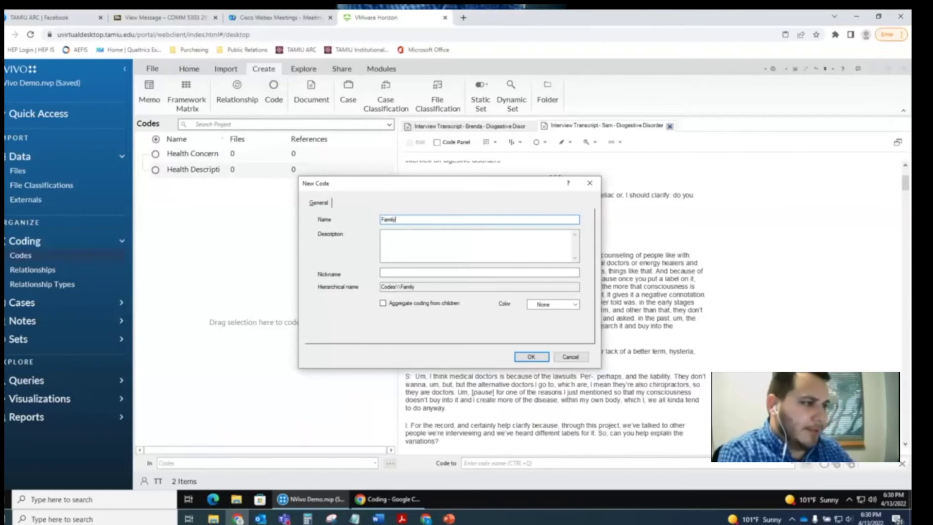
click(531, 356)
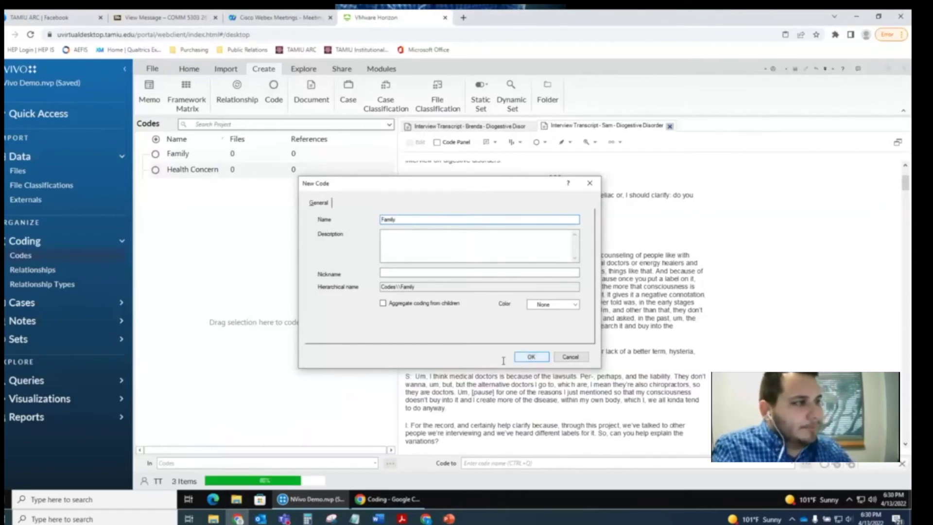
click(274, 92)
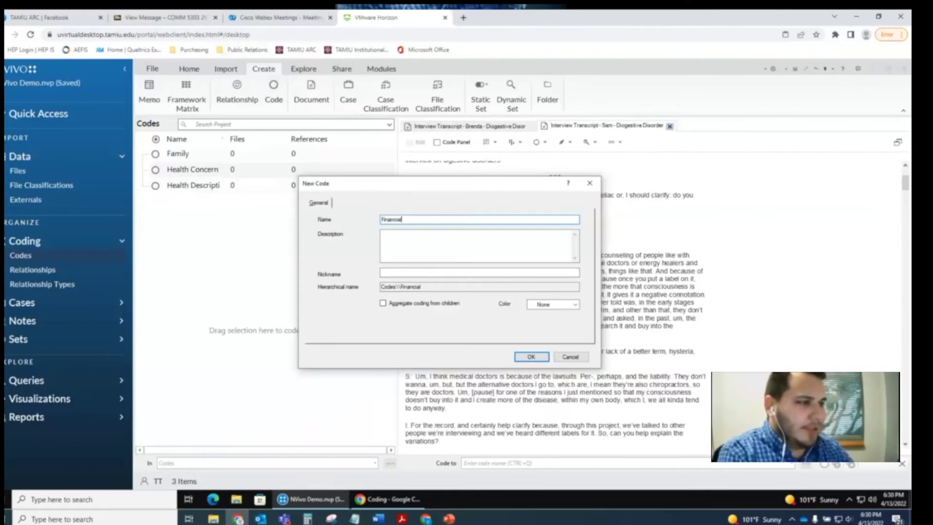
click(531, 357)
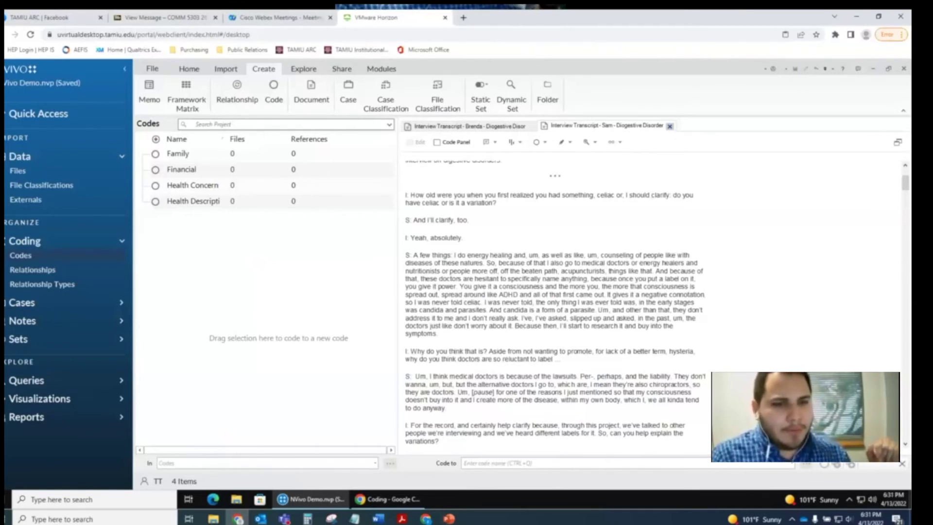
- Use the Codes list's right-click New Code... to add a fifth code named 'Overcoming Obstacles'
right_click(284, 235)
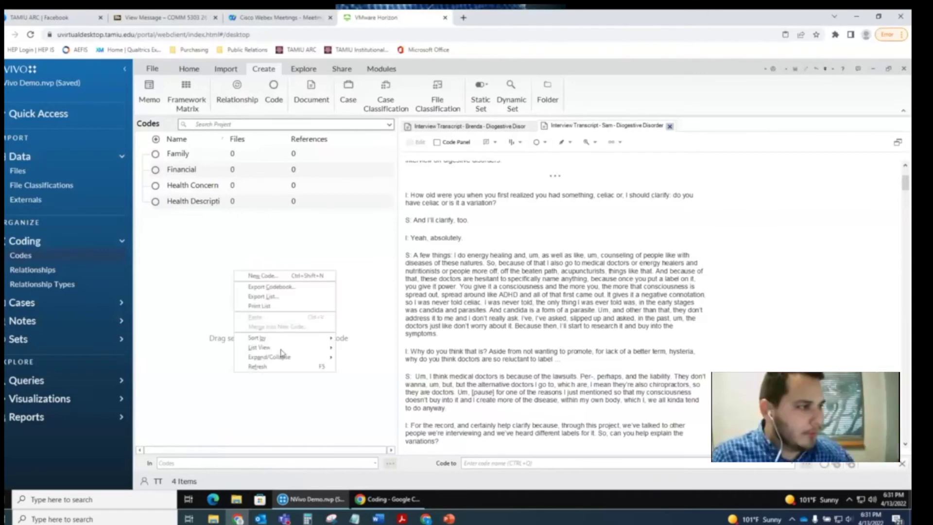
key(Escape)
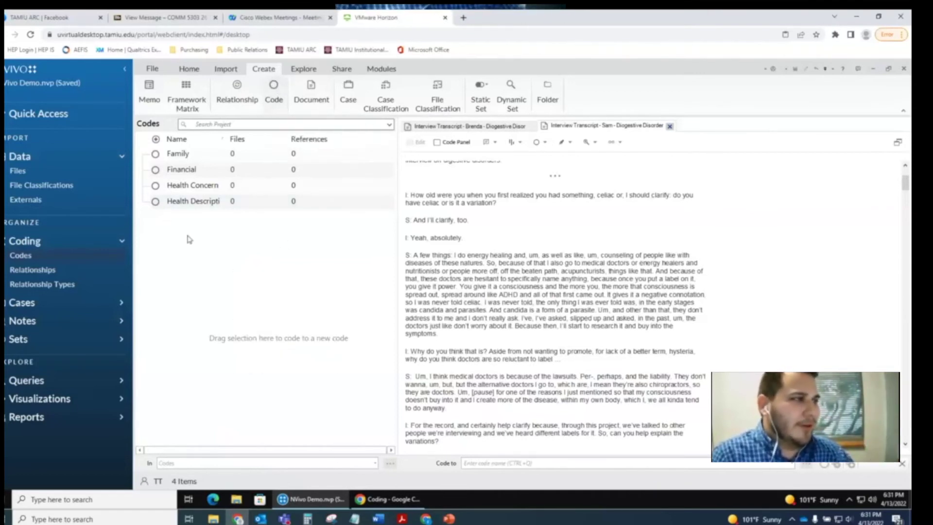
right_click(166, 255)
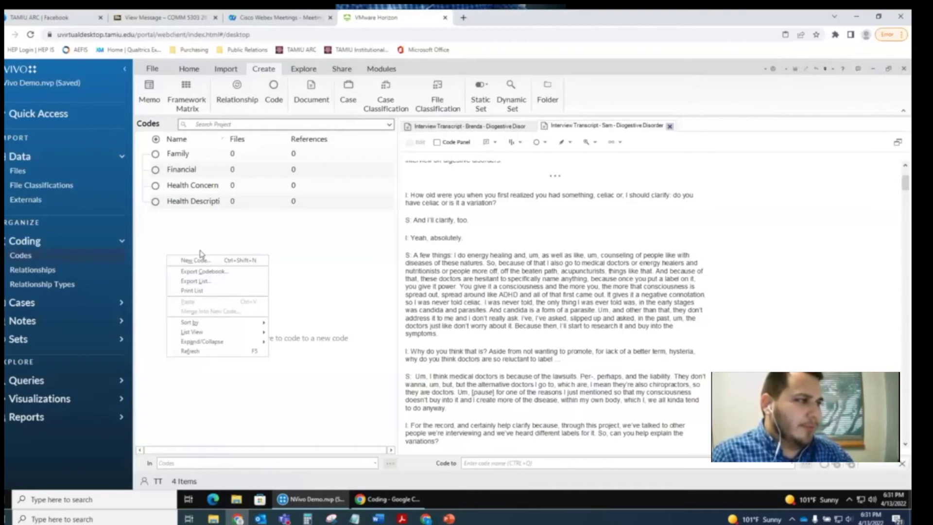
click(247, 260)
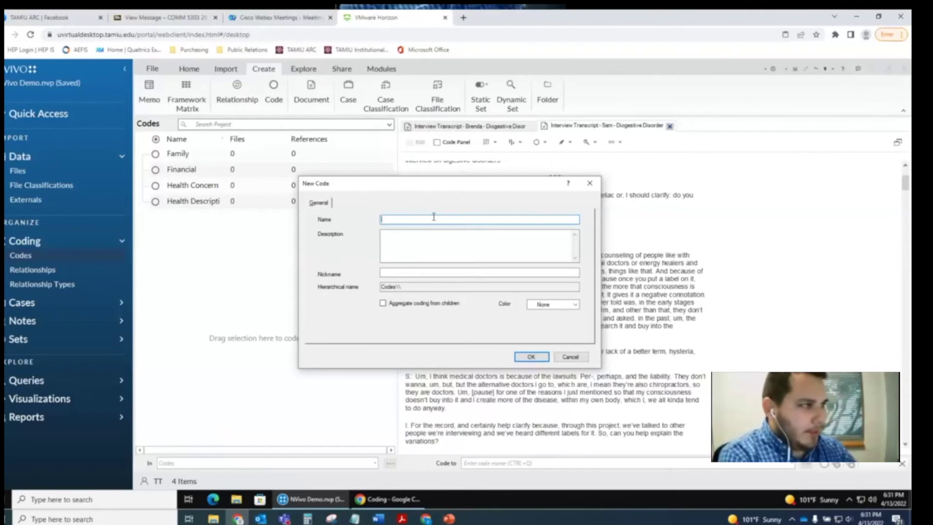
text(Overcom)
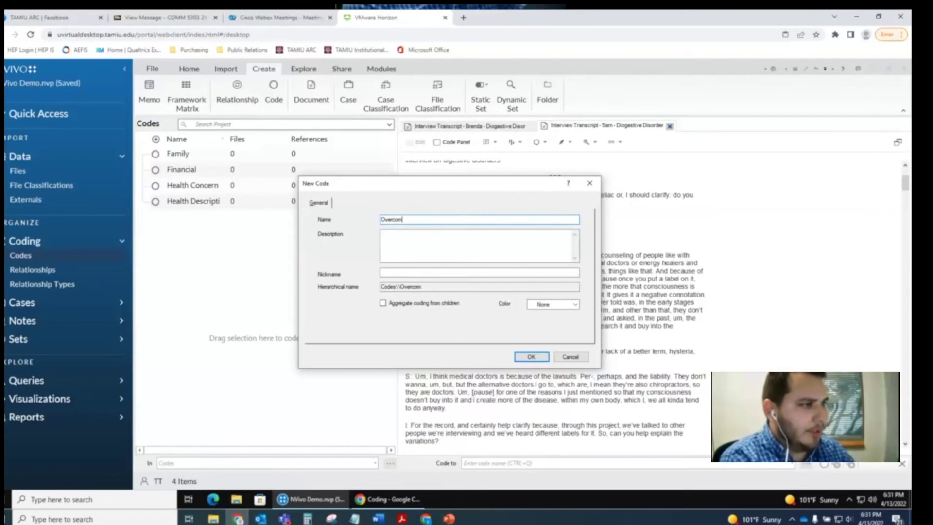
text(ing Obstacles)
key(Return)
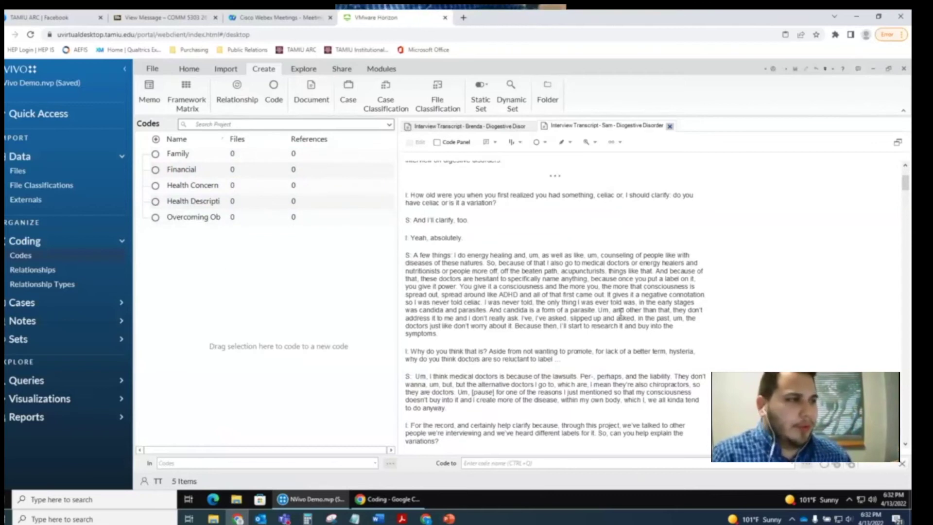
scroll(621, 311, up, 3)
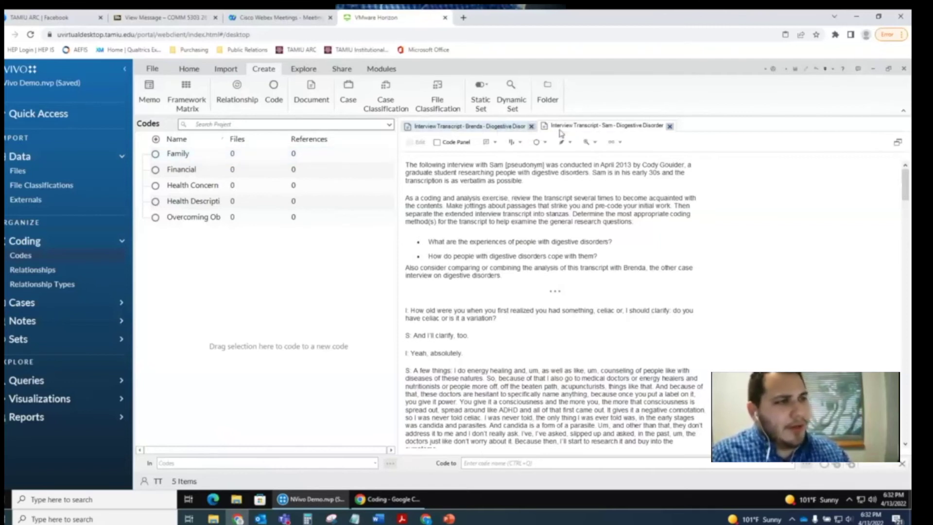
click(499, 127)
- In the first interview transcript, code 'Bowel disorders, it is what it is.' to Health Concern
click(582, 128)
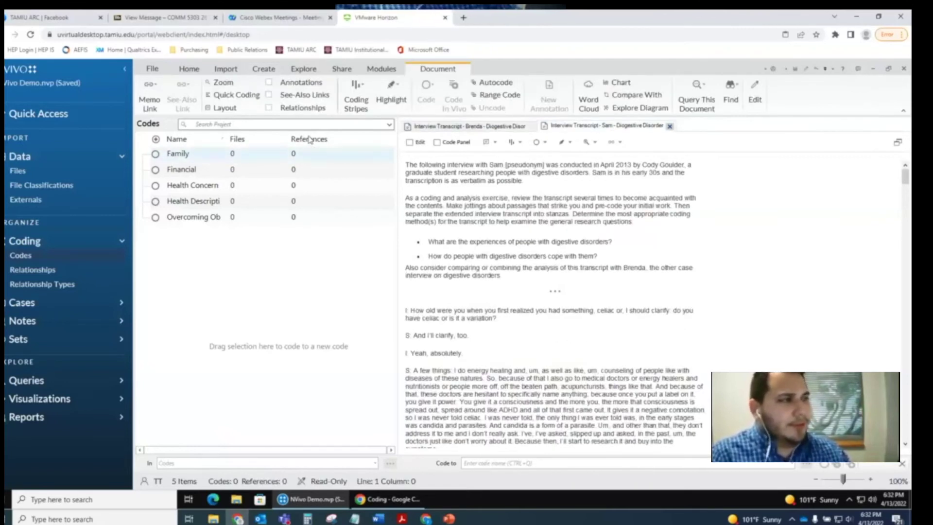
click(479, 126)
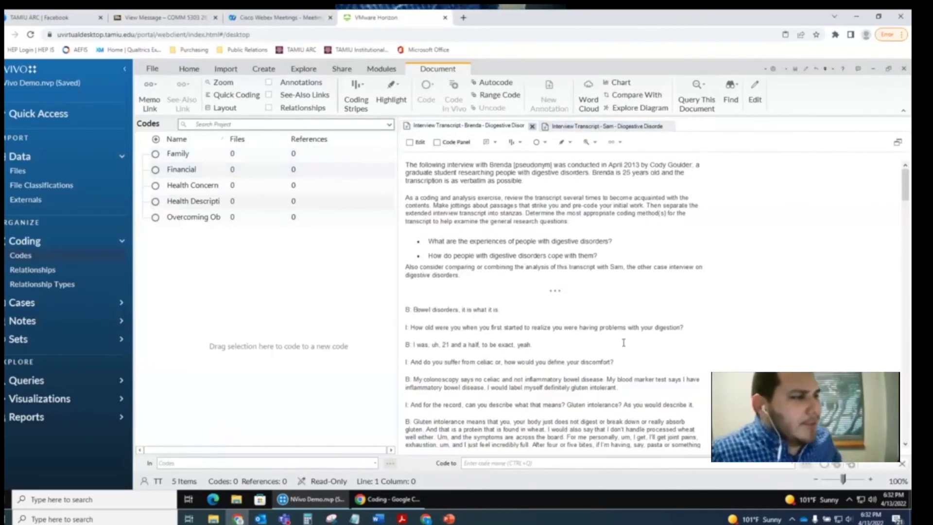
scroll(629, 352, down, 1)
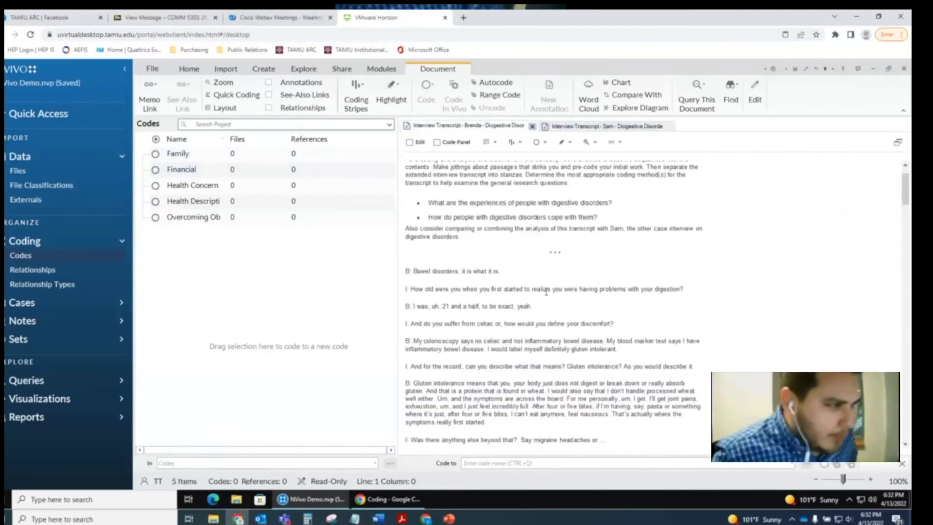
scroll(538, 280, down, 1)
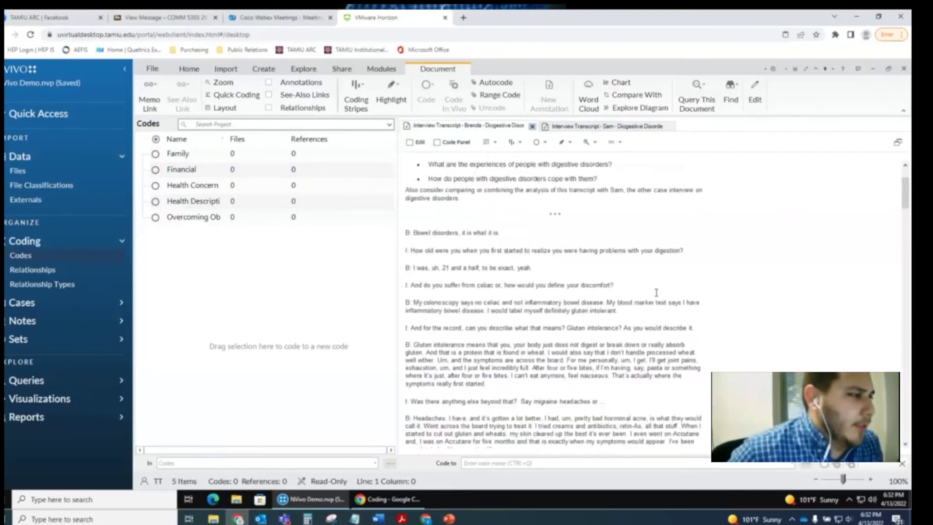
click(660, 286)
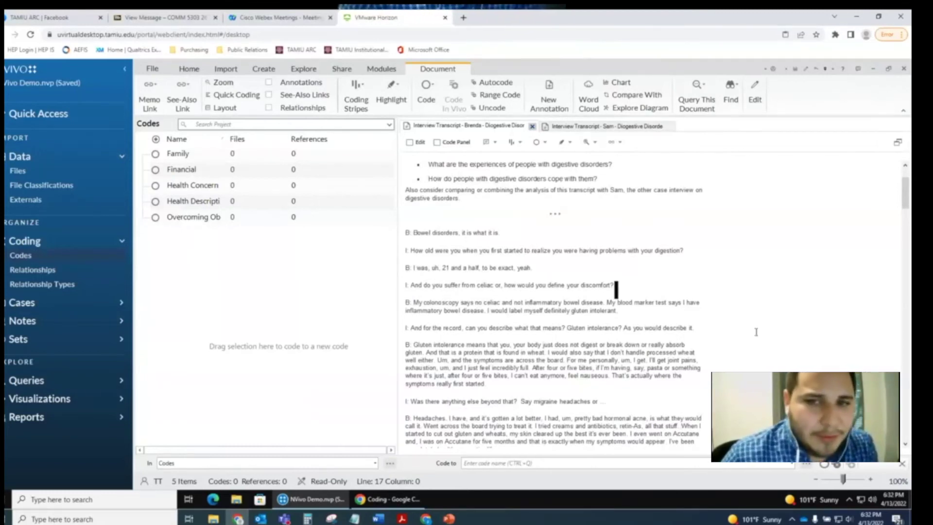
scroll(756, 332, down, 1)
drag(413, 194, 499, 194)
right_click(456, 197)
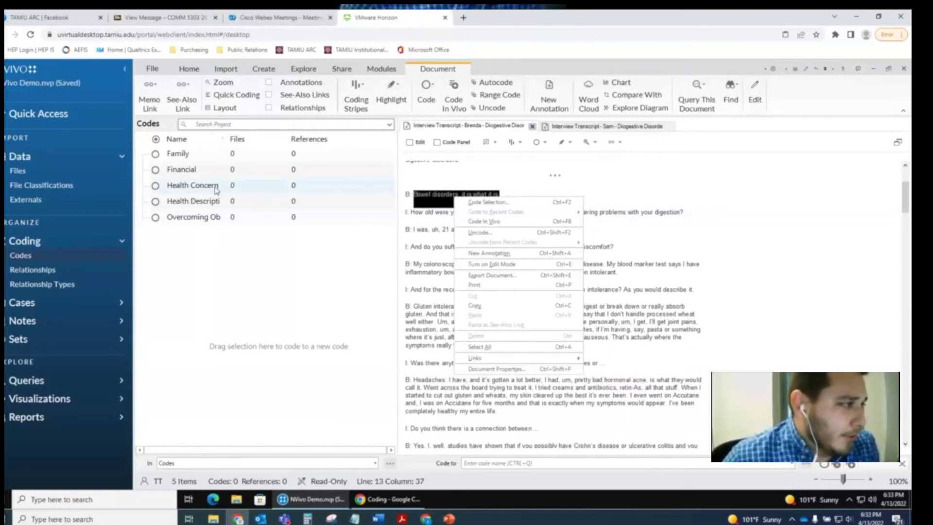
click(554, 202)
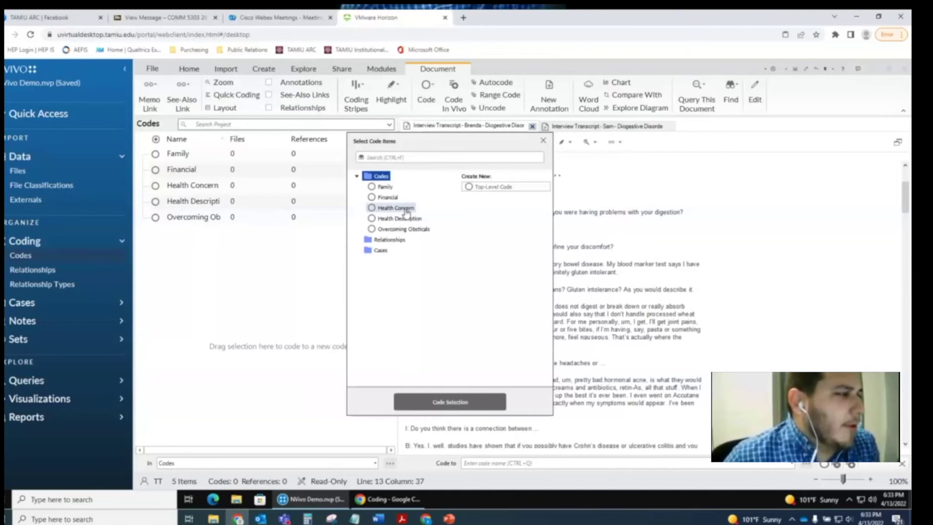
click(406, 209)
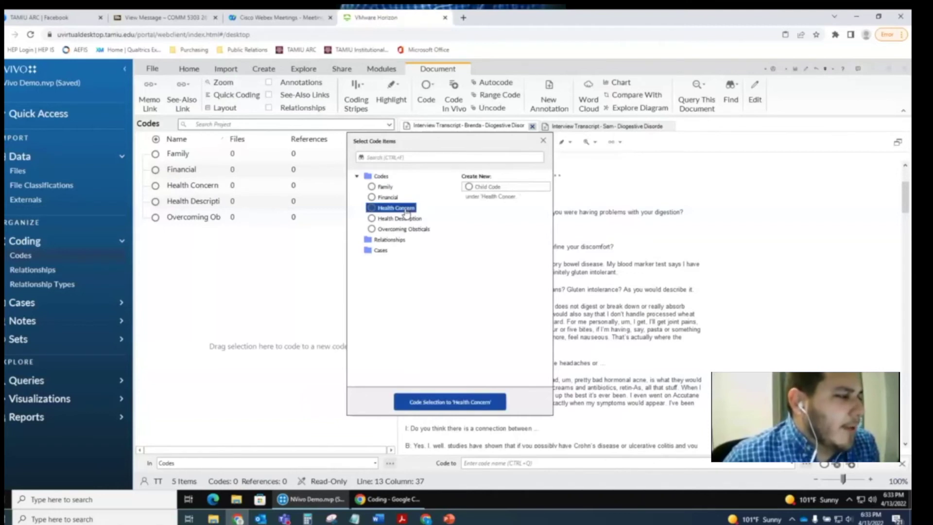
click(448, 402)
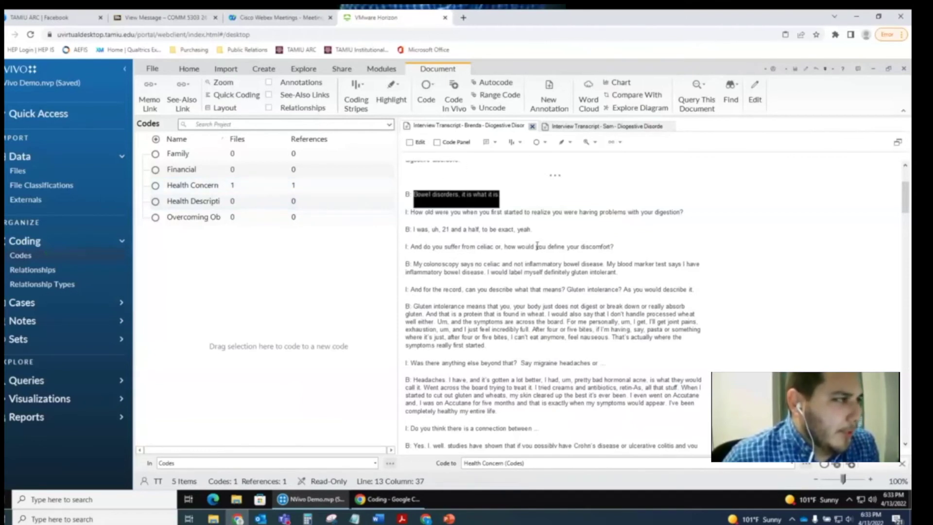
- In the second transcript, select the passage from 'Um, I think medical doctors' through 'liability'
click(584, 127)
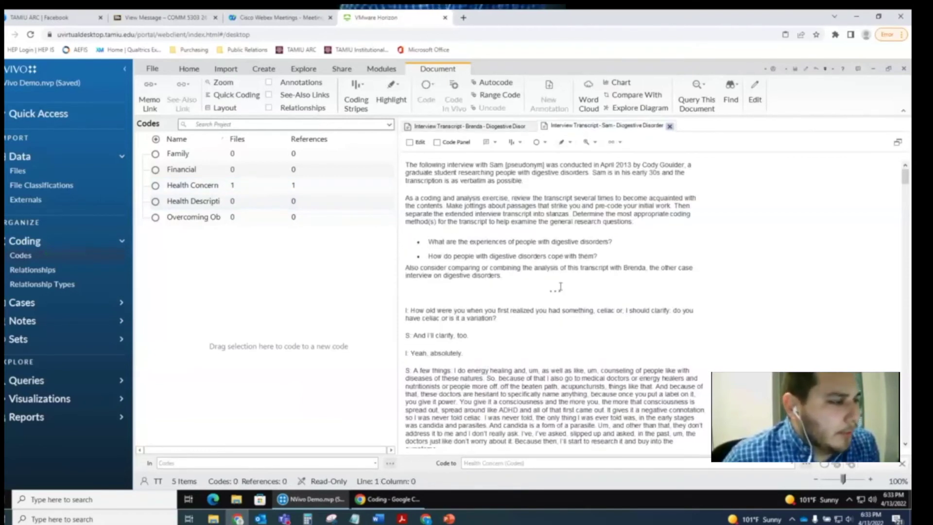
click(560, 379)
scroll(560, 379, down, 3)
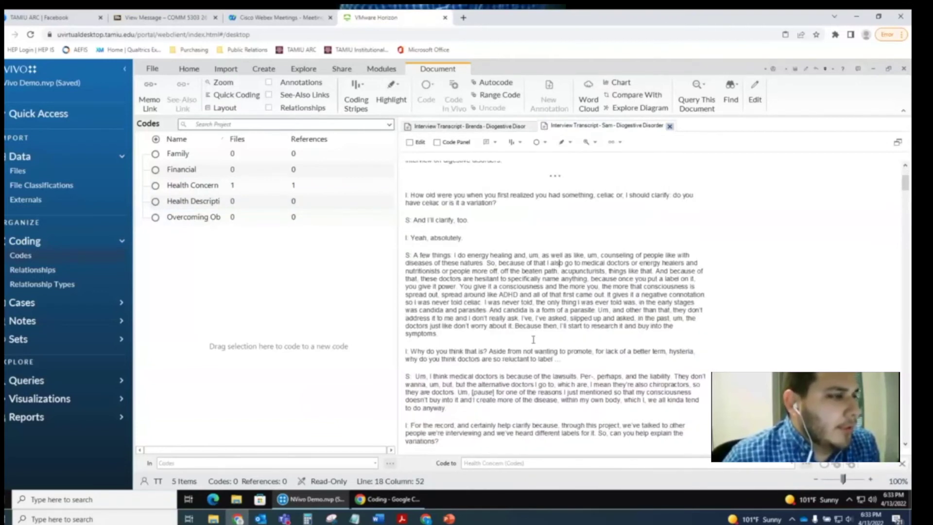
scroll(533, 339, down, 3)
drag(665, 261, 428, 265)
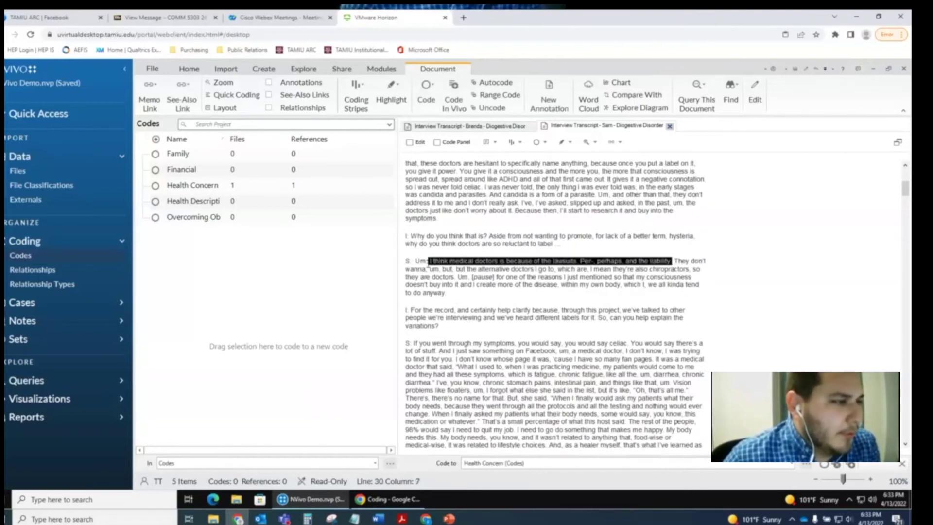
drag(428, 265, 411, 265)
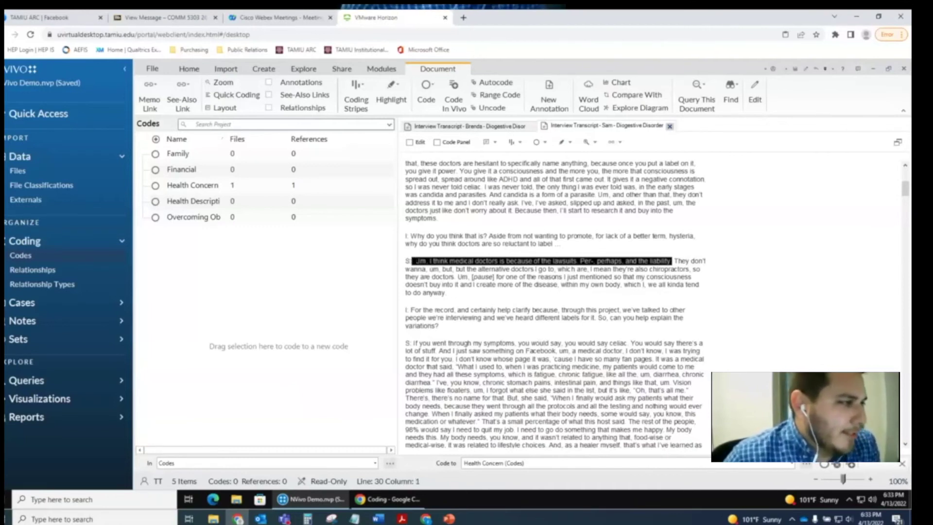
click(416, 262)
drag(416, 263, 672, 261)
- Code the selected passage to Health Concern, bringing it to 2 files and 2 references
right_click(658, 261)
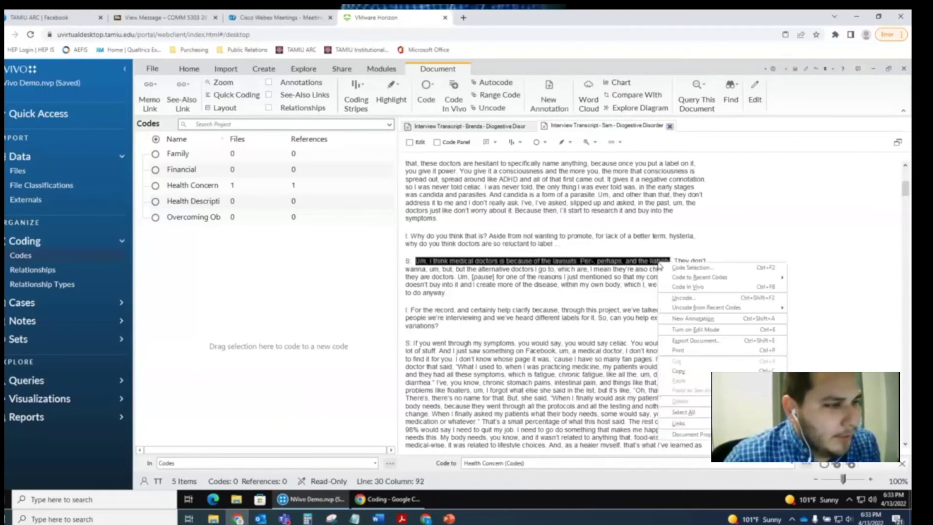
click(674, 268)
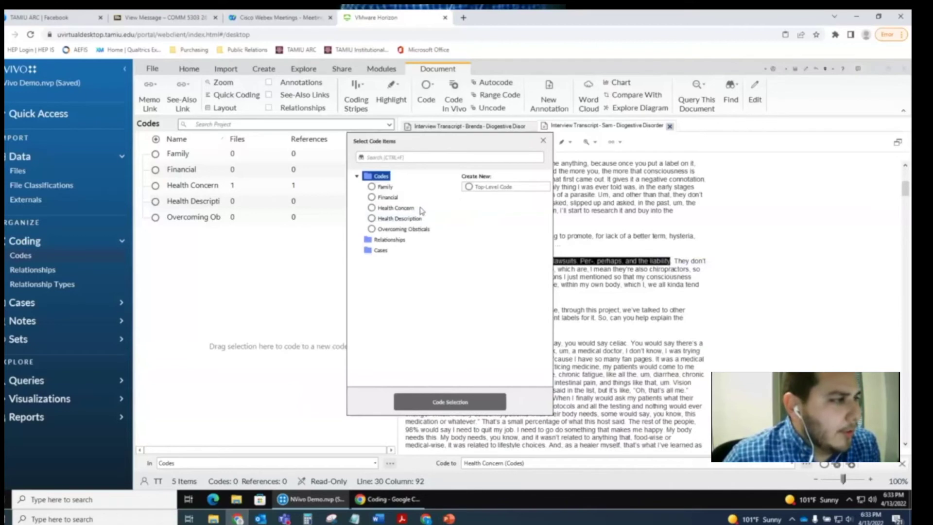
click(396, 208)
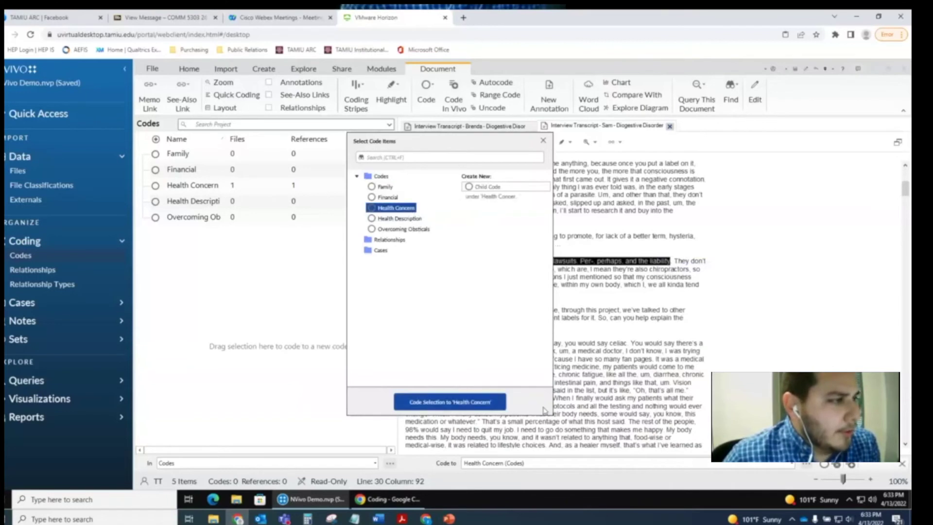
click(493, 404)
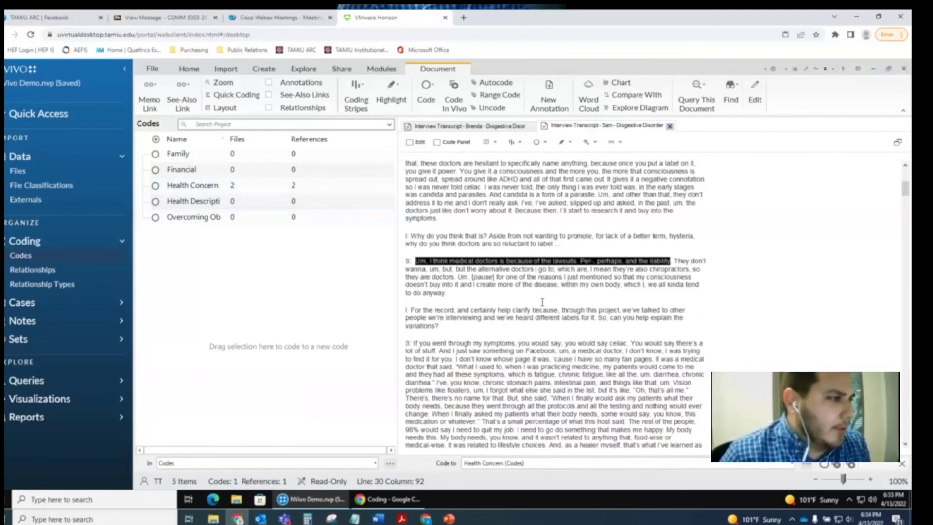
scroll(542, 309, down, 5)
scroll(542, 309, up, 8)
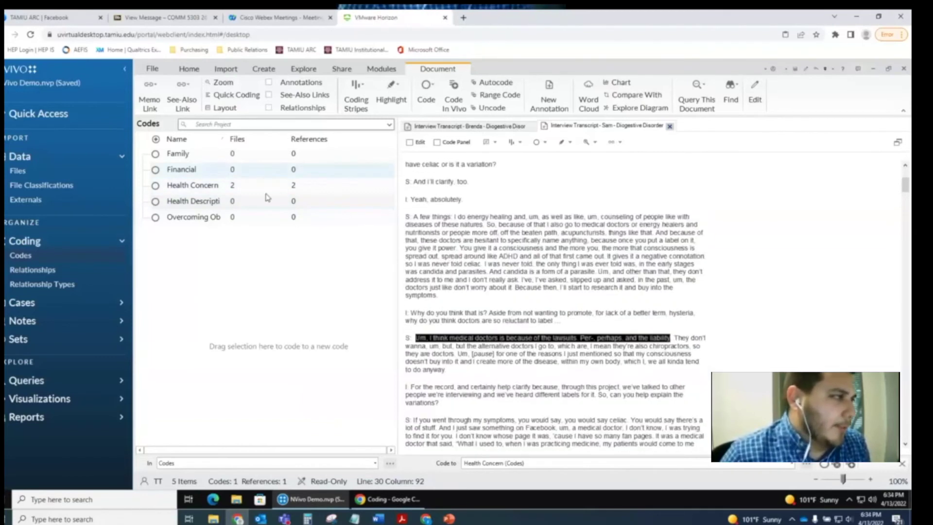
- Open Health Concern's coded references and highlight each of its two passages in turn
click(270, 189)
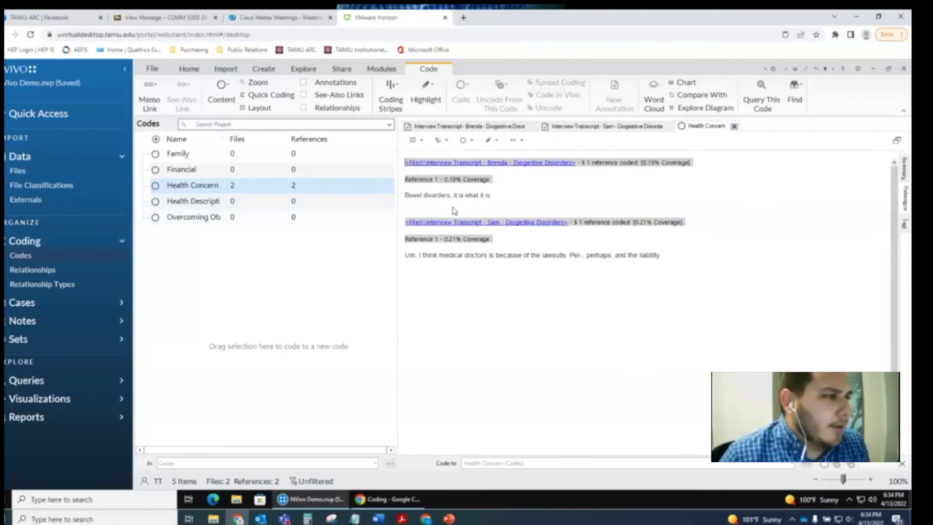
drag(491, 194, 396, 197)
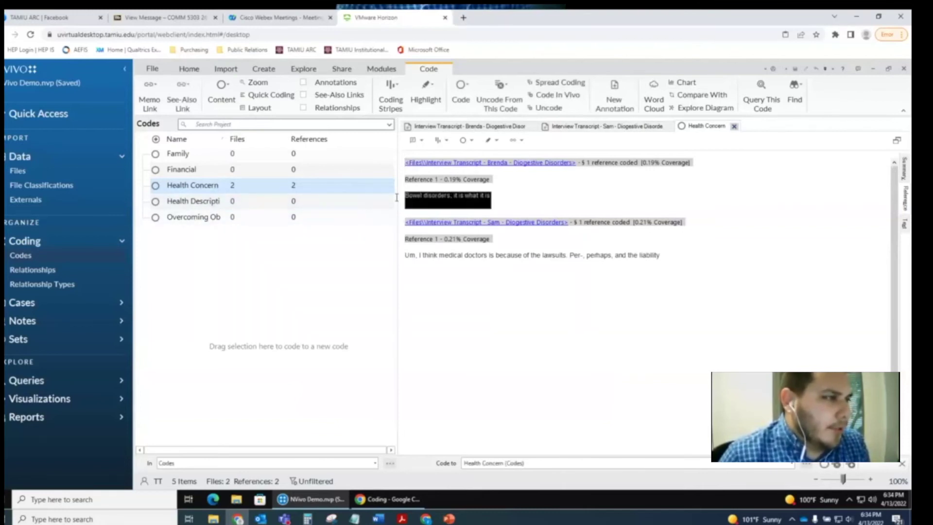
click(535, 192)
drag(660, 256, 398, 259)
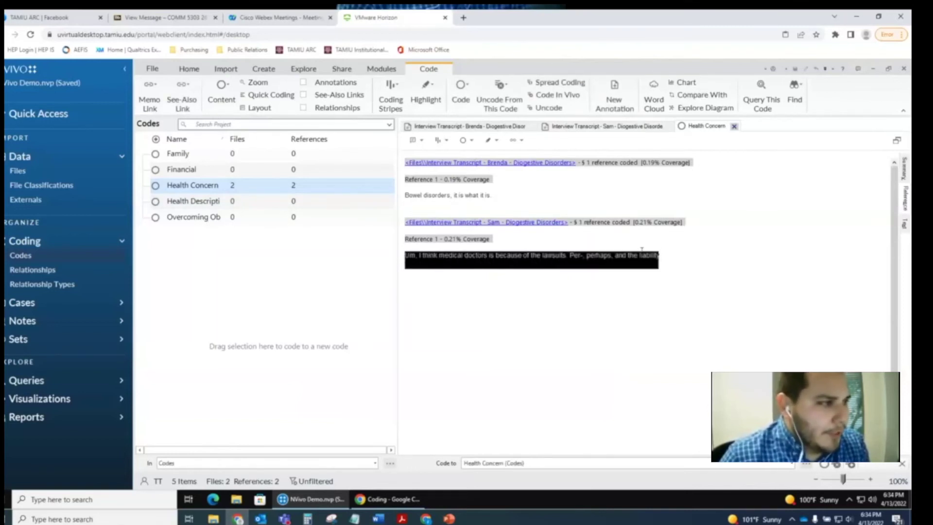
click(689, 245)
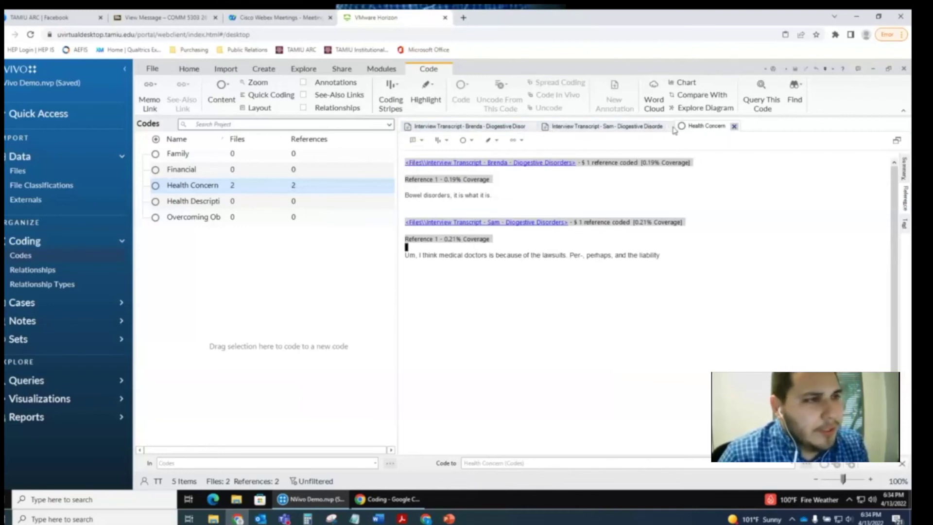
- Back in the first transcript, code a selected passage to Health Description with Ctrl+F2
click(734, 126)
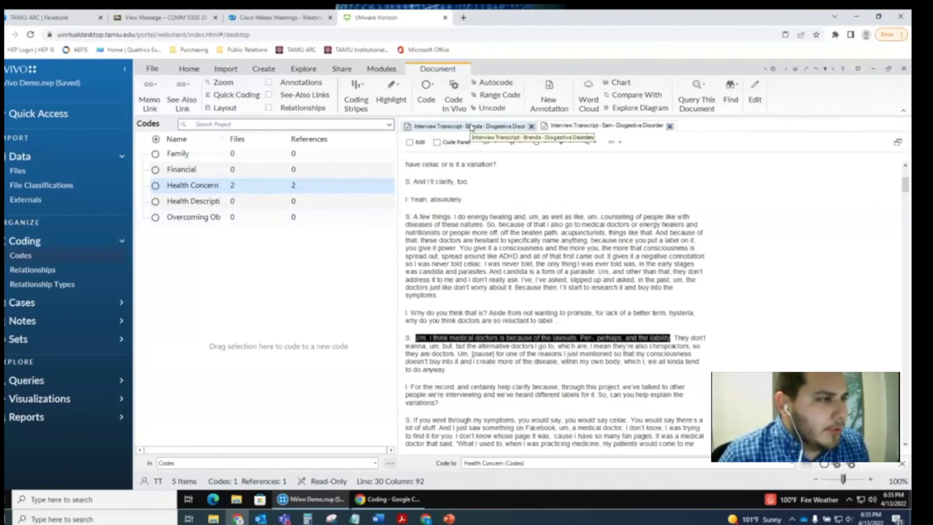
click(466, 126)
click(618, 284)
scroll(618, 284, down, 5)
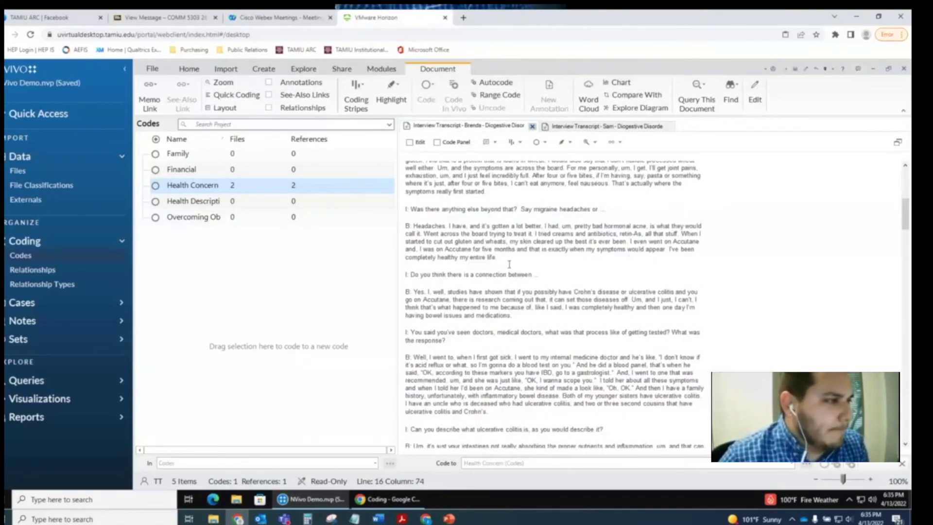
scroll(490, 248, down, 1)
drag(414, 188, 699, 200)
key(ctrl+F2)
click(358, 214)
click(457, 399)
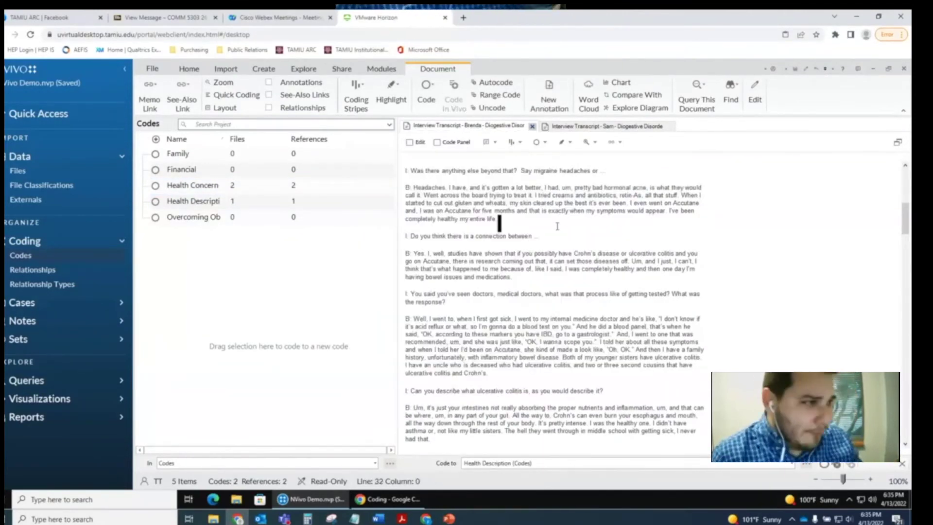
- Code the doctor-visit passage to Health Concern
scroll(543, 201, down, 1)
mouse_move(419, 204)
mouse_down()
mouse_move(489, 218)
mouse_move(487, 257)
mouse_move(193, 201)
mouse_up()
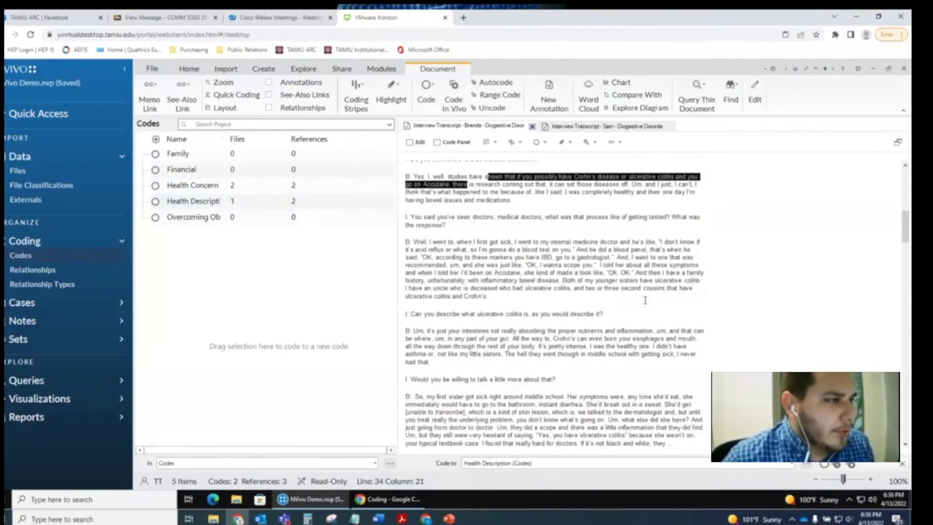
drag(495, 208, 700, 220)
key(ctrl+F2)
click(396, 207)
click(449, 402)
- Code two family-related passages to the Family code
scroll(554, 292, down, 6)
mouse_move(492, 233)
mouse_down()
mouse_move(620, 237)
mouse_move(593, 244)
mouse_up()
key(ctrl+F2)
click(384, 187)
click(450, 402)
scroll(554, 292, down, 3)
drag(486, 253, 680, 265)
key(ctrl+F2)
click(383, 186)
click(449, 402)
- Create an in vivo code from 'It's similar to the acid reflux disease.'
scroll(535, 262, down, 3)
scroll(535, 262, down, 1)
drag(415, 207, 514, 207)
right_click(504, 216)
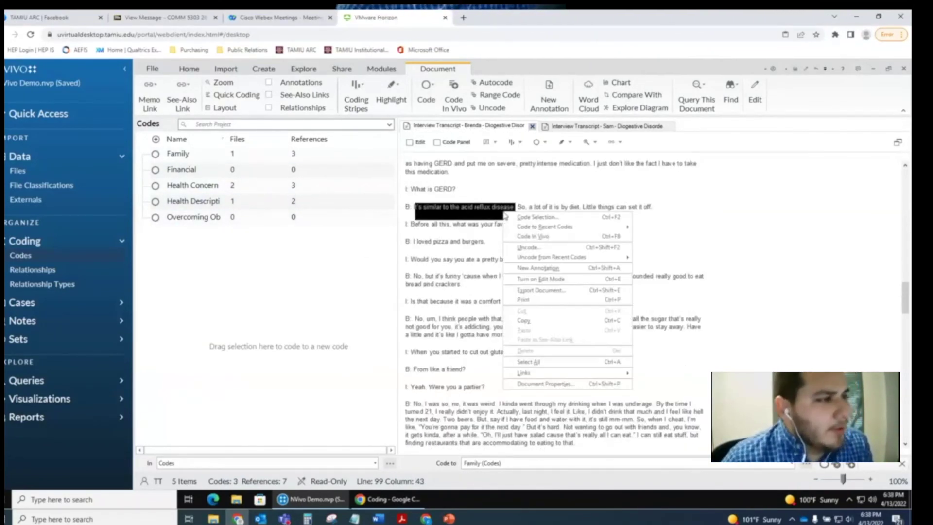
click(531, 237)
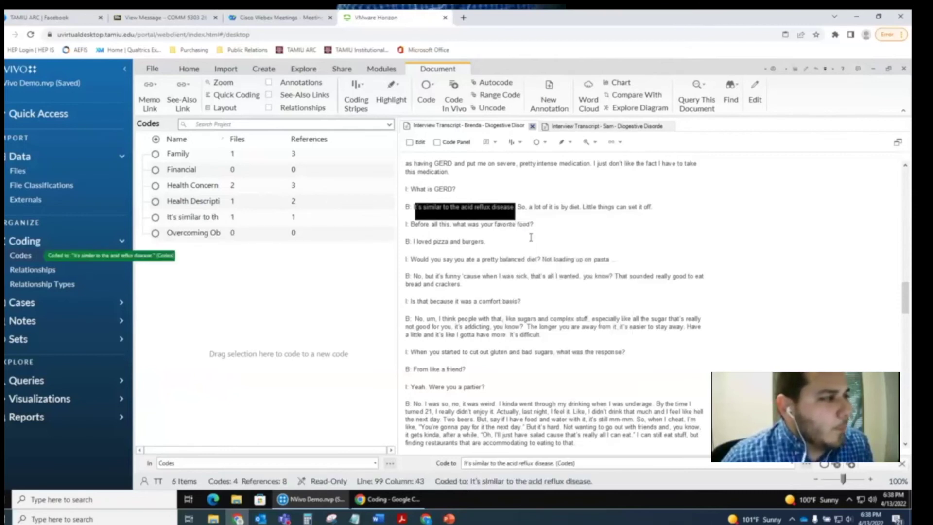
click(191, 219)
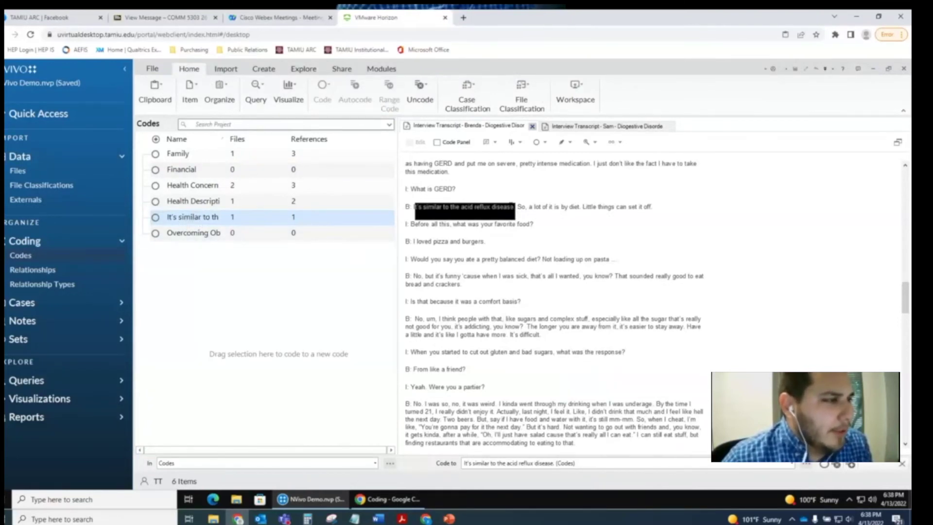
click(521, 226)
- Rename the acid reflux in-vivo code to 'Different Conditions' in the Codes list
scroll(497, 266, down, 2)
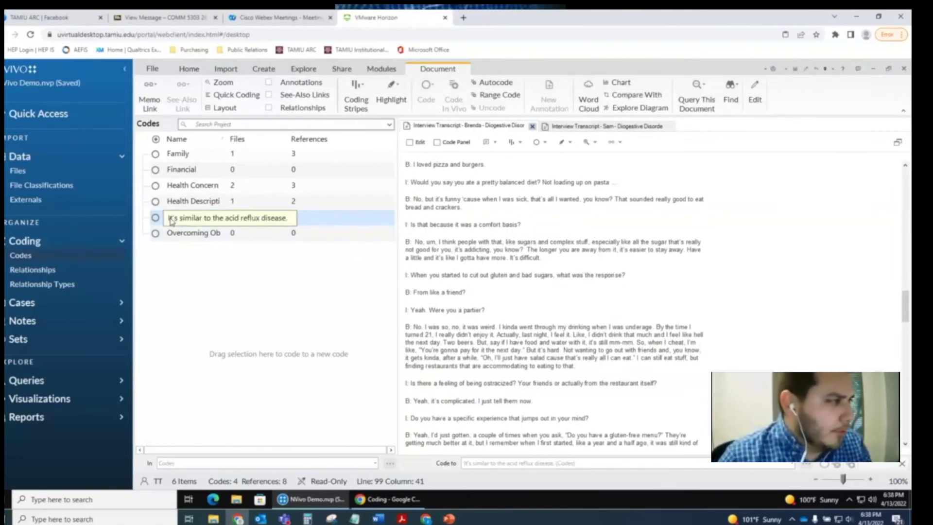
click(188, 222)
click(187, 219)
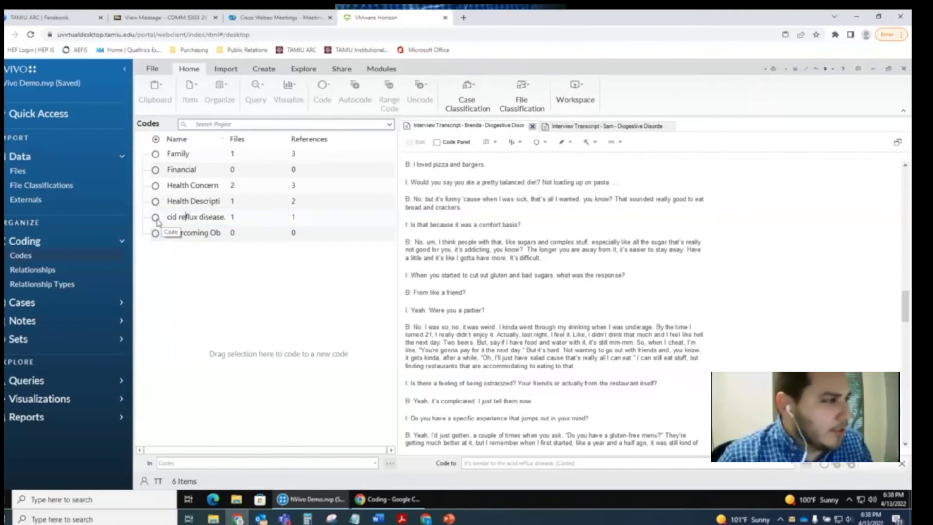
key(ctrl+a)
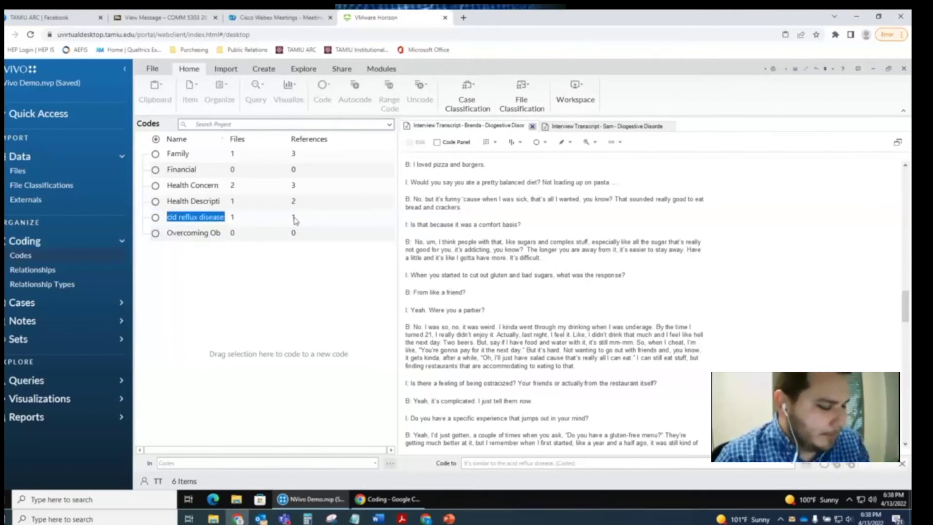
text(t)
key(BackSpace)
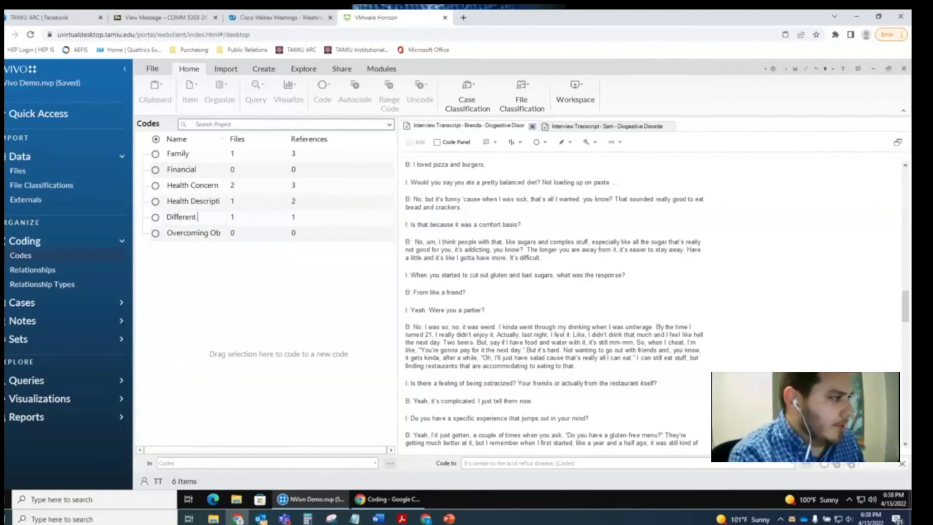
text(Different Conditions)
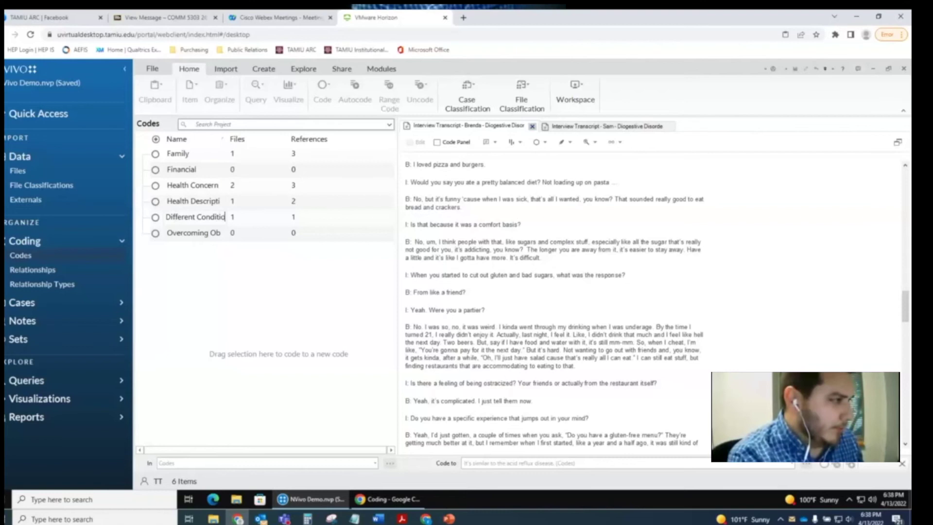
key(Return)
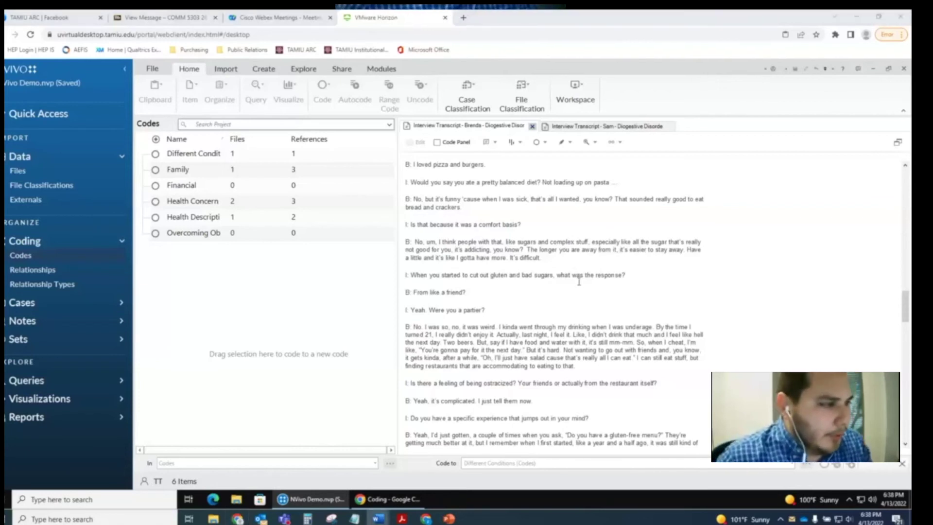
scroll(576, 292, down, 2)
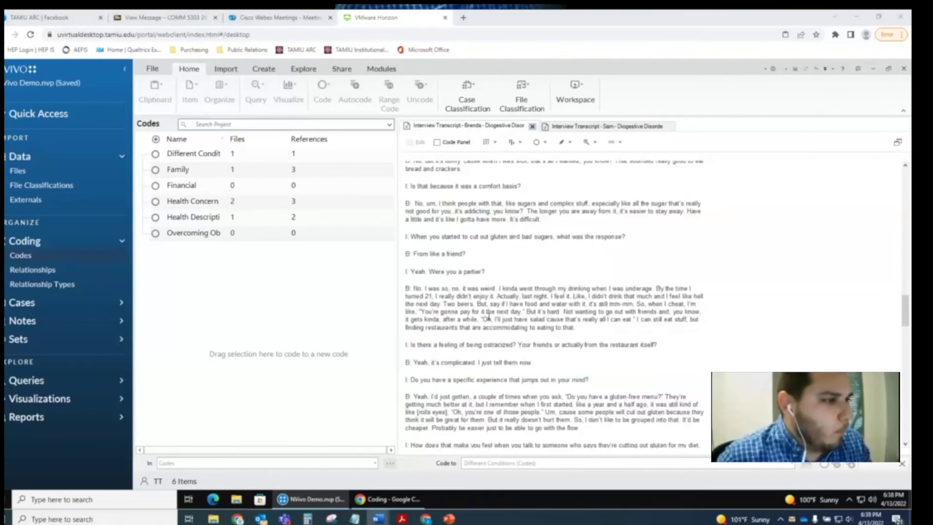
scroll(488, 318, down, 2)
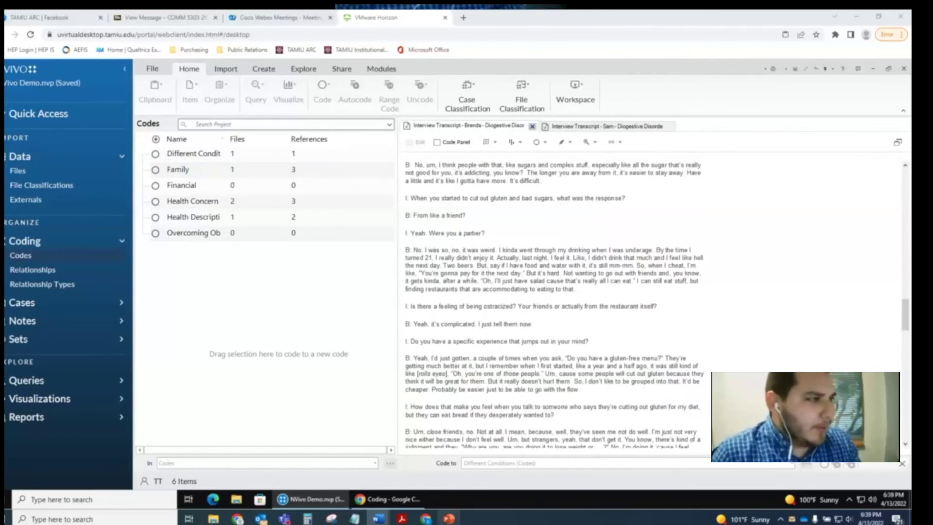
- Open the second Interview Transcript document and scroll through its text
scroll(619, 214, down, 10)
scroll(619, 214, down, 20)
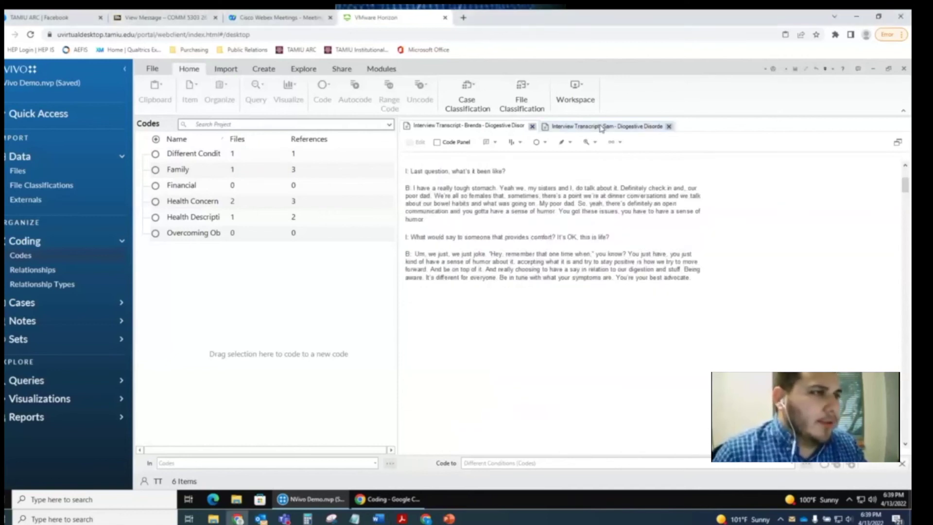
click(604, 126)
scroll(565, 268, down, 3)
scroll(564, 267, down, 15)
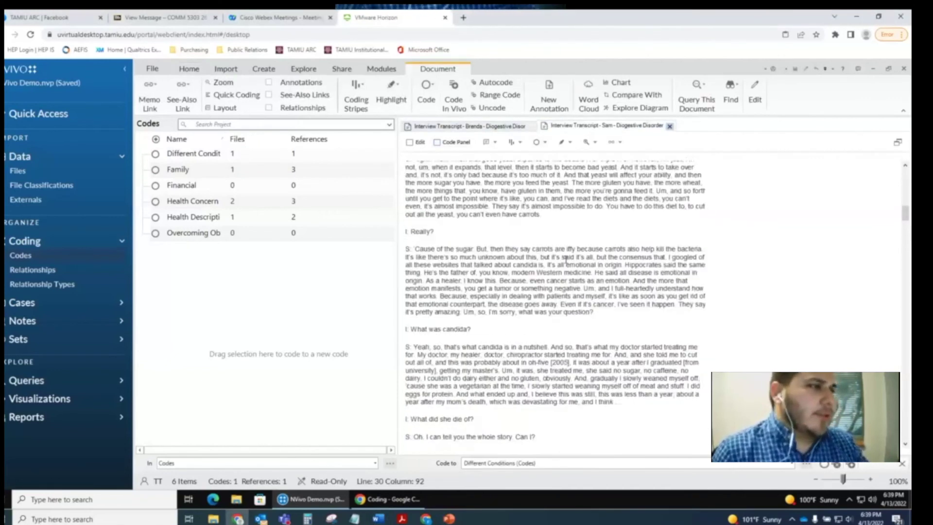
scroll(567, 258, down, 15)
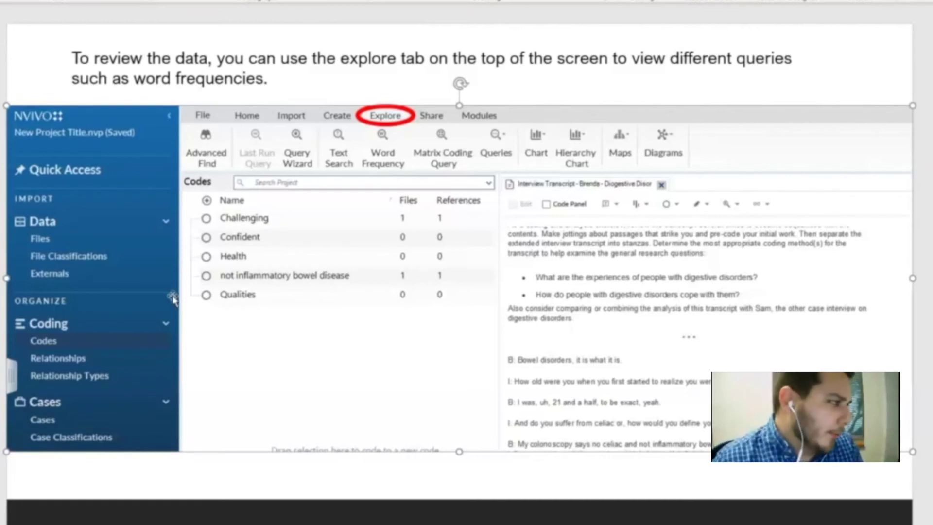
- Advance the slideshow to the Select Run Query slide
key(Page_Down)
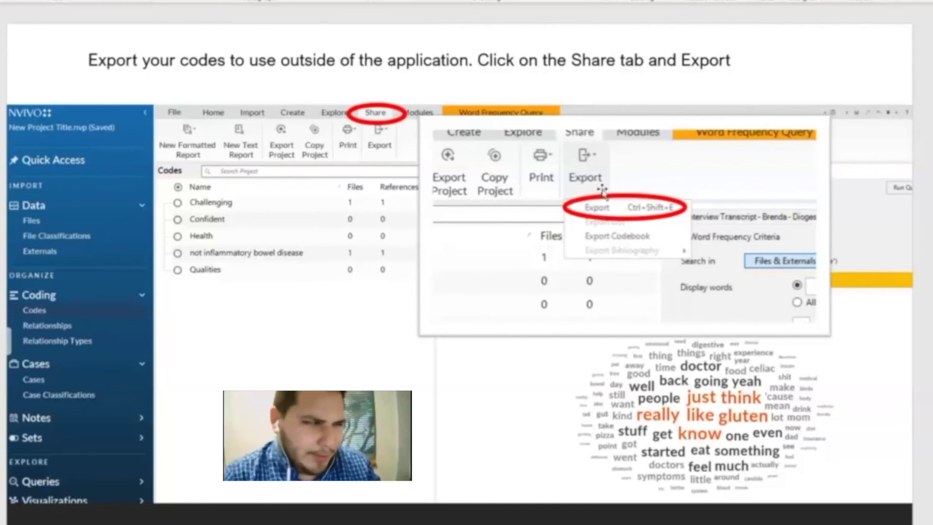
- Advance to the Live Demonstration slide and switch back to the NVivo project
key(Right)
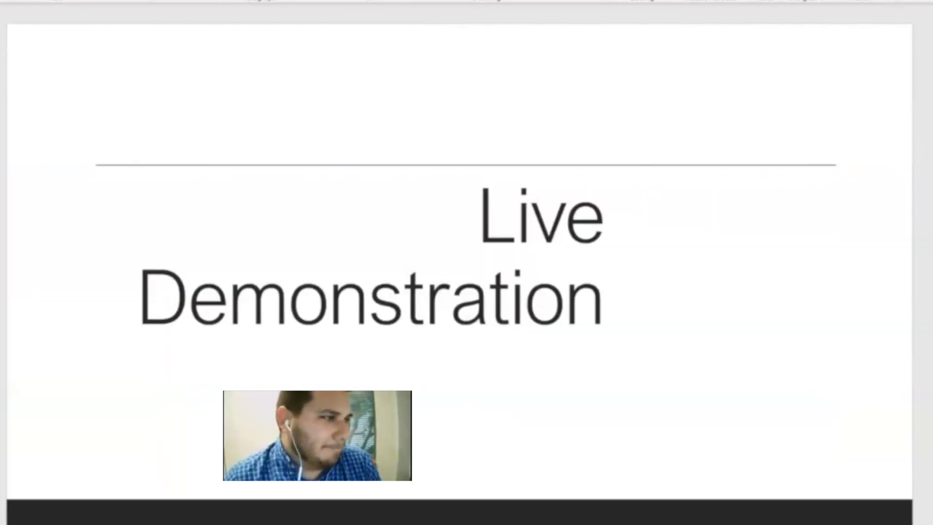
key(alt+Tab)
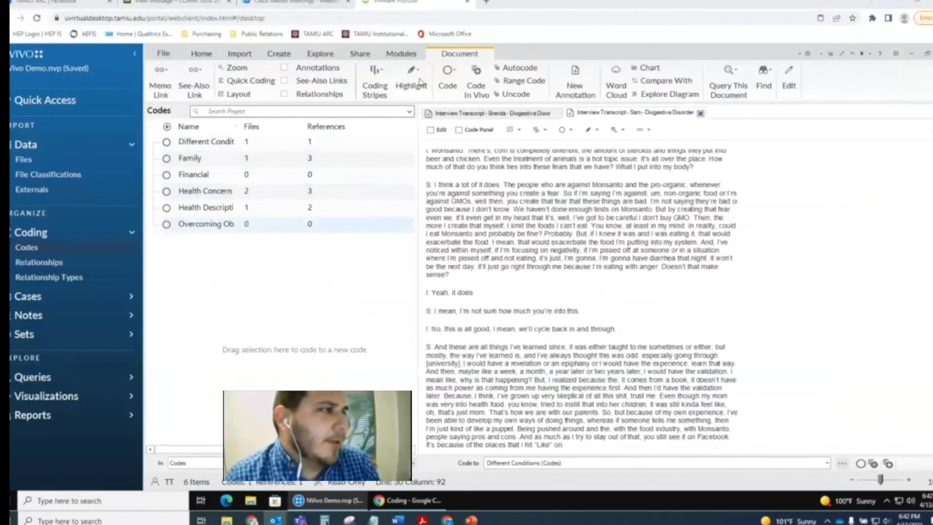
- Run a Word Frequency query for the 200 most frequent words with minimum length 3
click(320, 56)
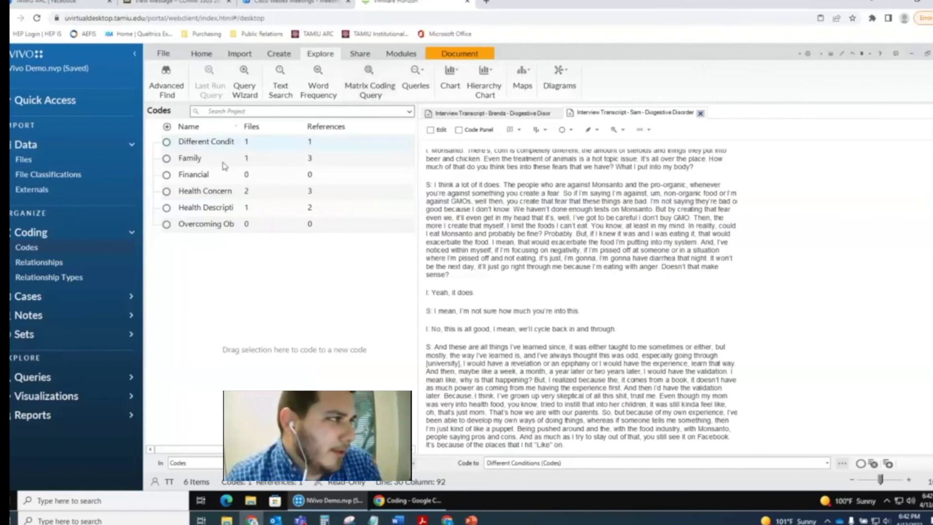
click(324, 79)
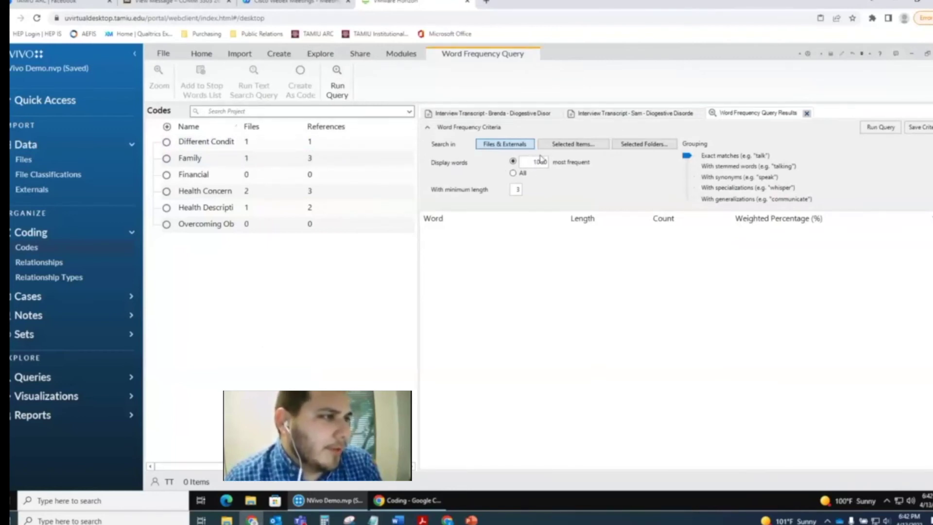
drag(533, 162, 556, 159)
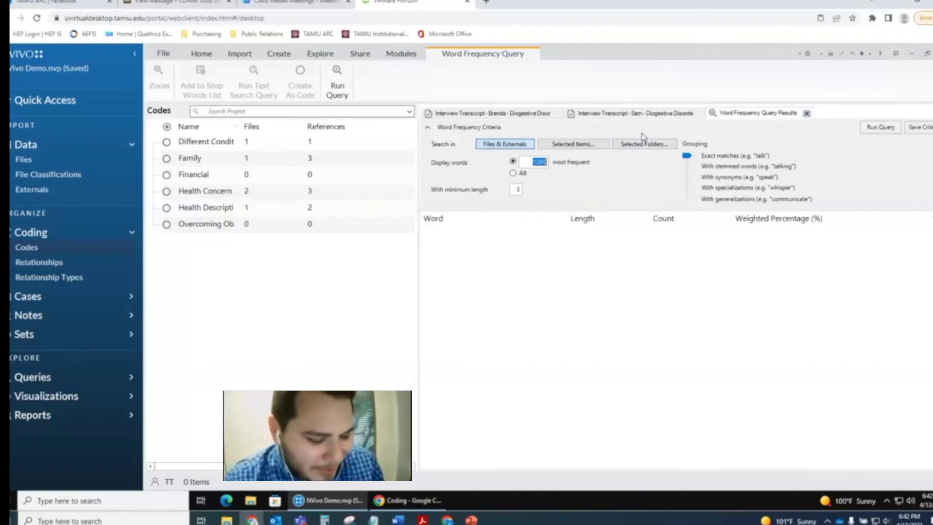
text(200)
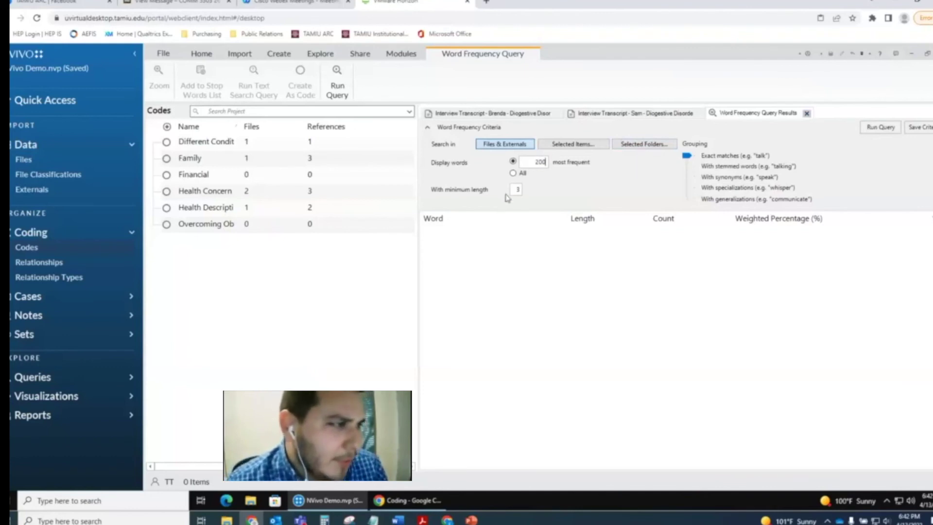
double_click(519, 190)
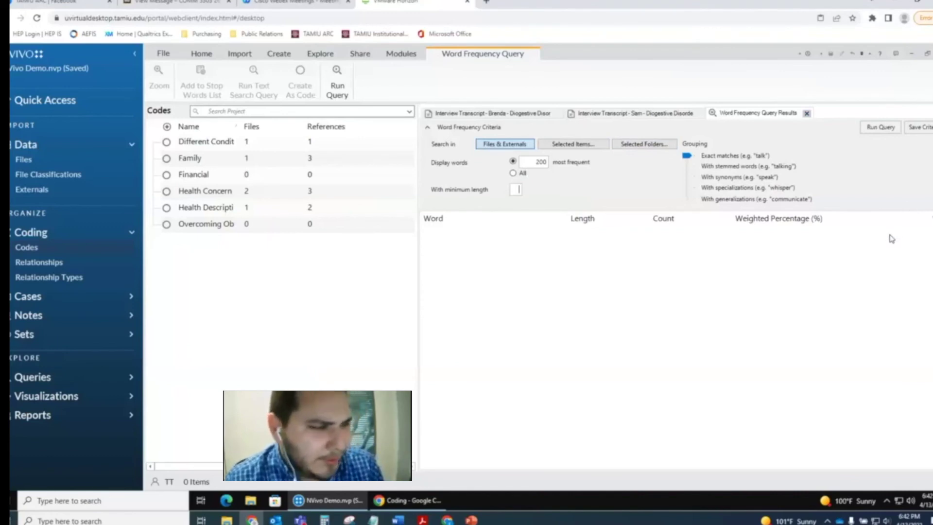
text(3)
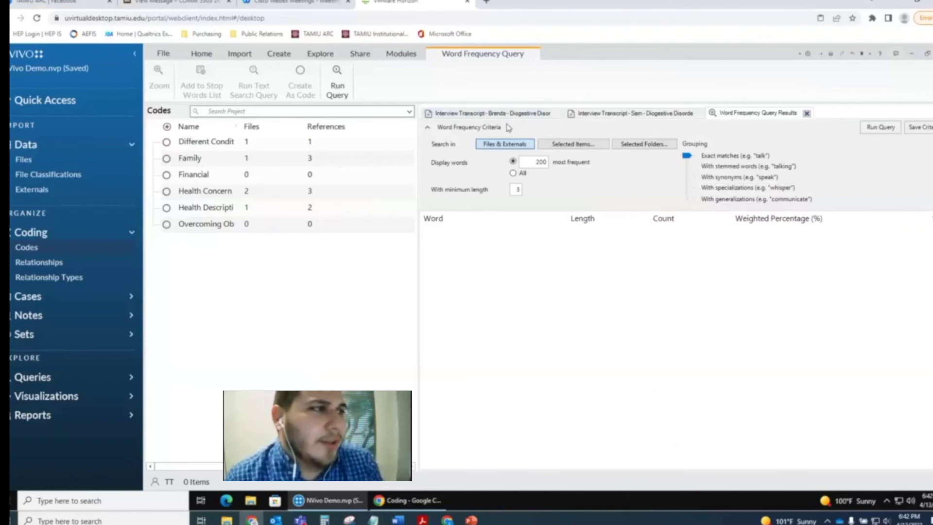
click(892, 129)
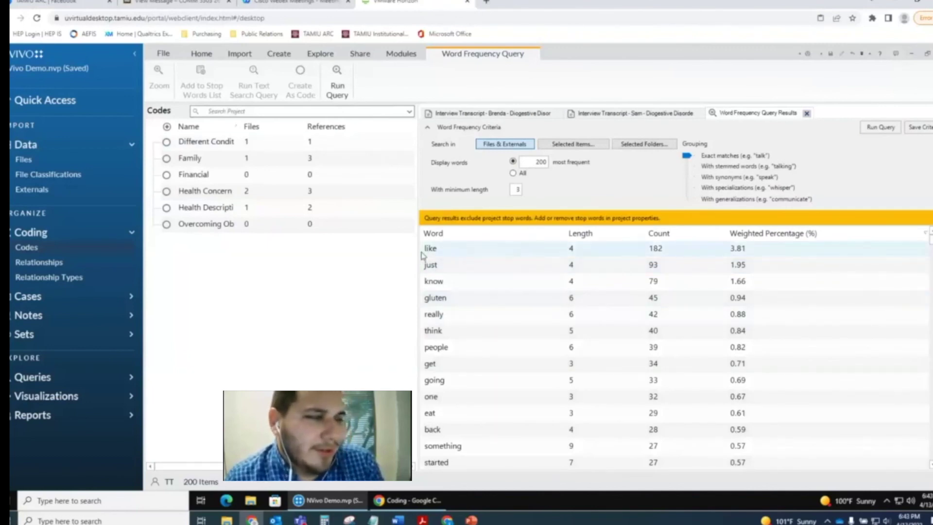
- Inspect the words 'like' and 'gluten' and scroll through the word frequency results
click(531, 253)
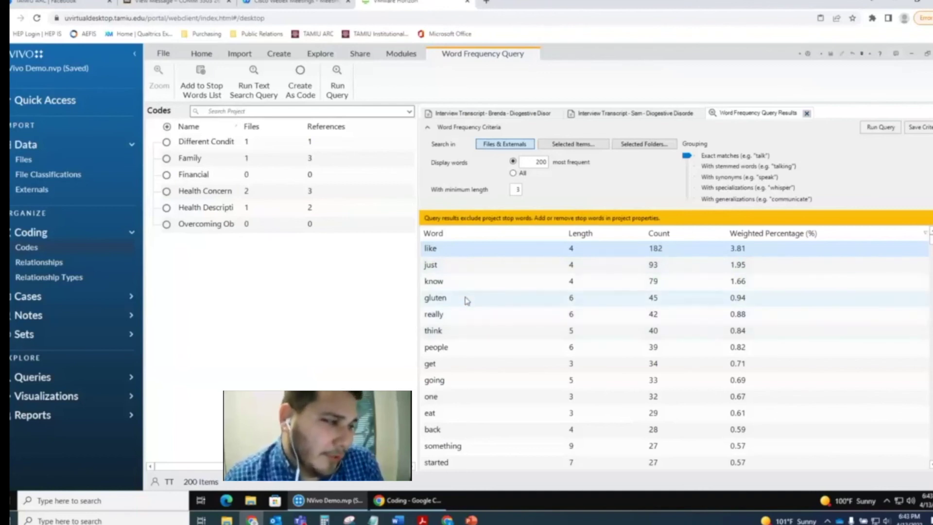
click(436, 302)
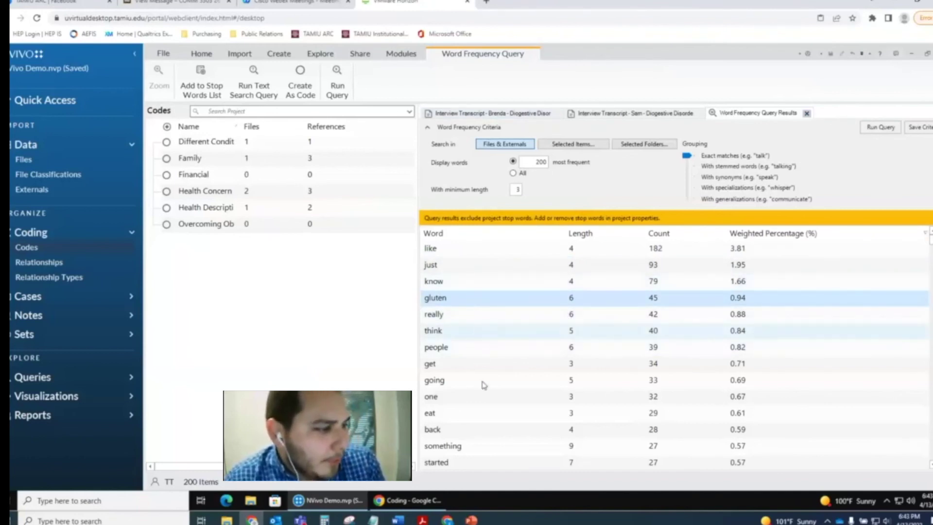
scroll(487, 396, down, 2)
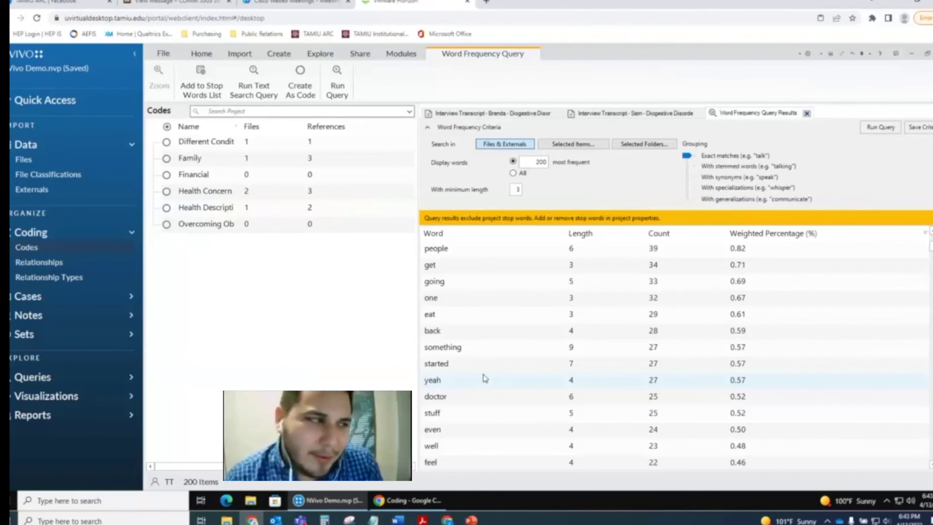
scroll(485, 378, down, 6)
scroll(483, 378, up, 6)
scroll(496, 351, up, 2)
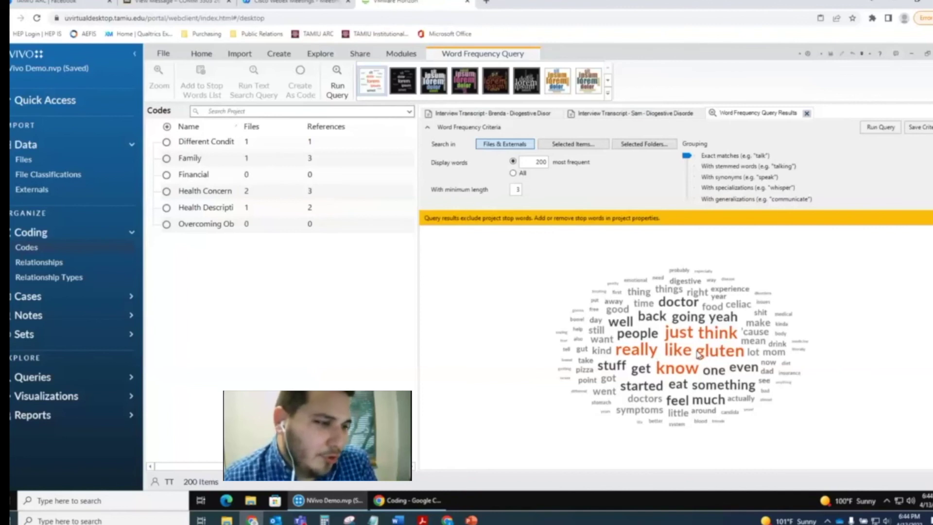
- View the word frequencies as a tree map, then zoom into the cluster diagram
click(700, 355)
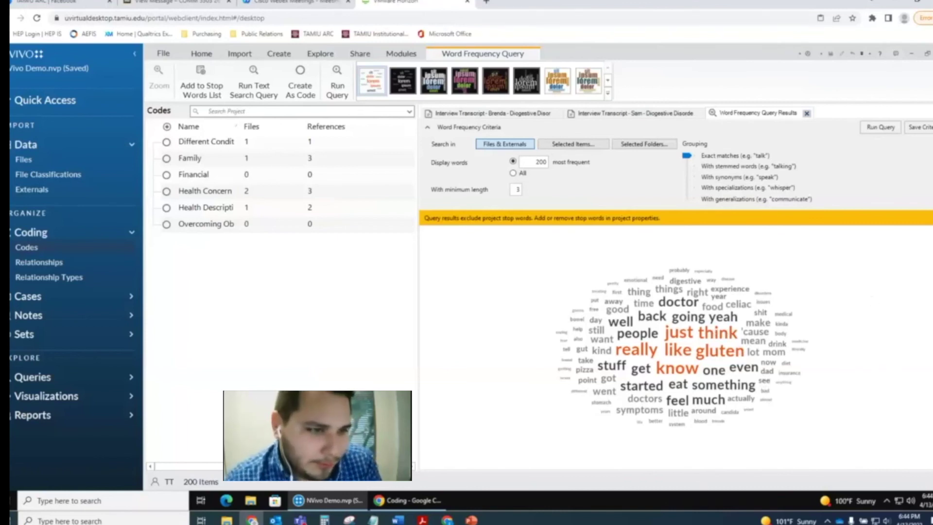
click(930, 302)
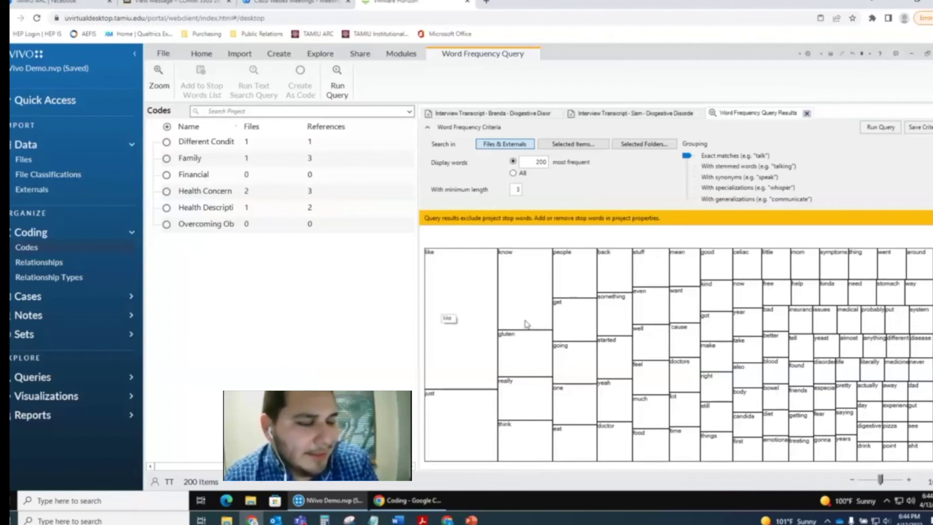
click(909, 480)
click(909, 480)
click(909, 480)
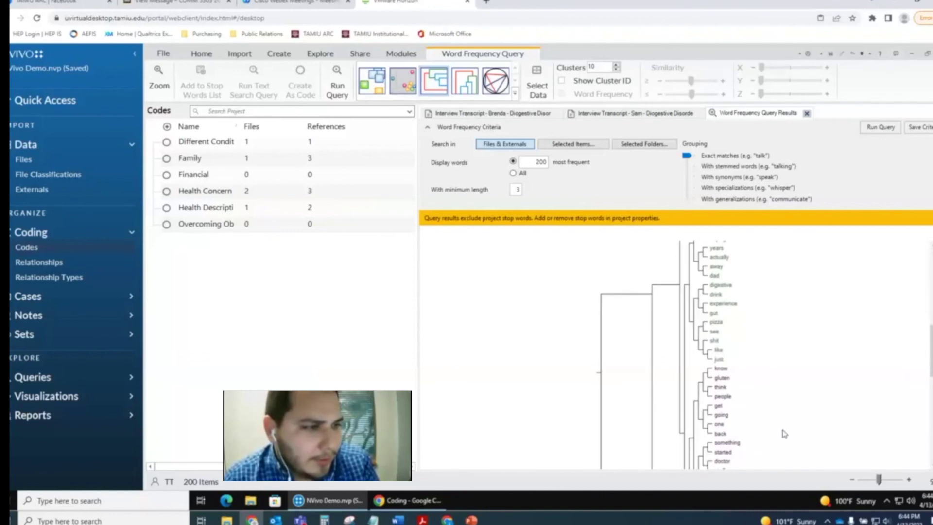
- Scroll through the dendrogram, then return to the Summary word table
scroll(724, 306, up, 3)
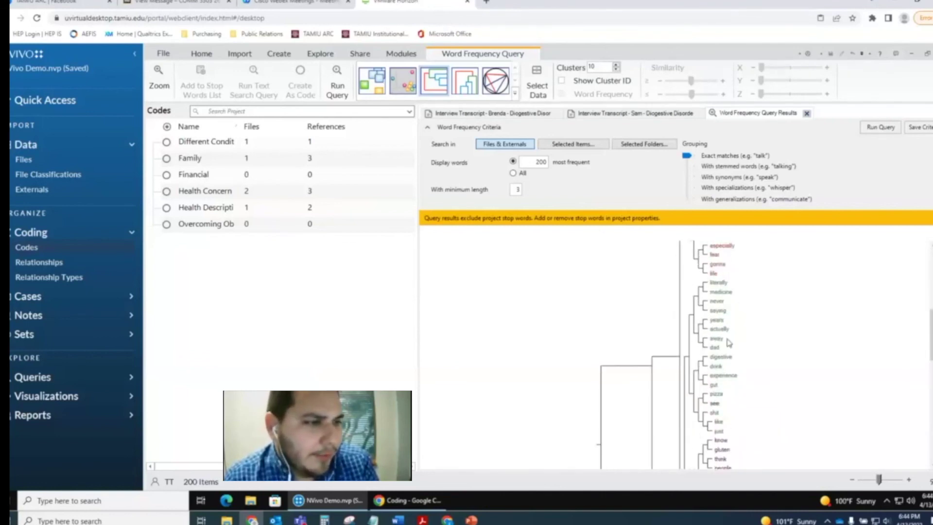
scroll(730, 398, up, 7)
scroll(730, 400, up, 1)
scroll(718, 425, up, 1)
scroll(718, 425, up, 2)
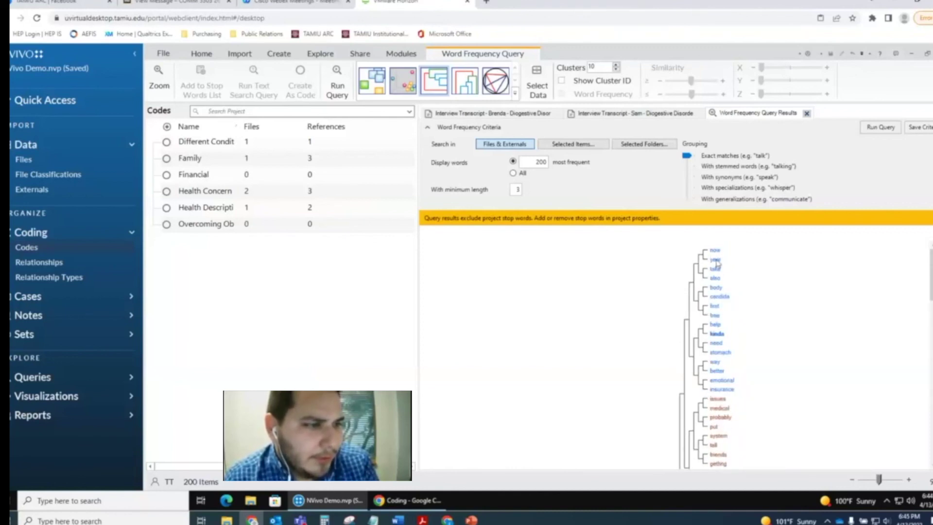
scroll(886, 379, down, 10)
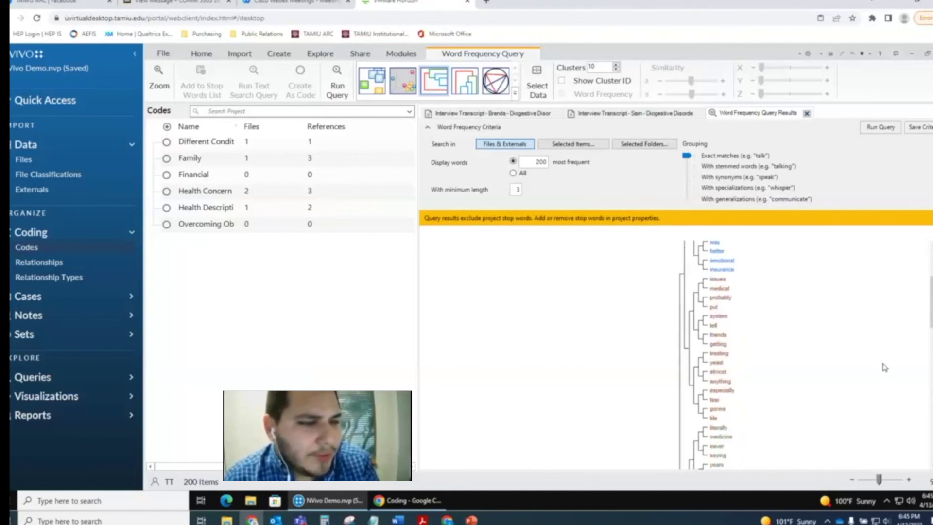
scroll(885, 373, down, 8)
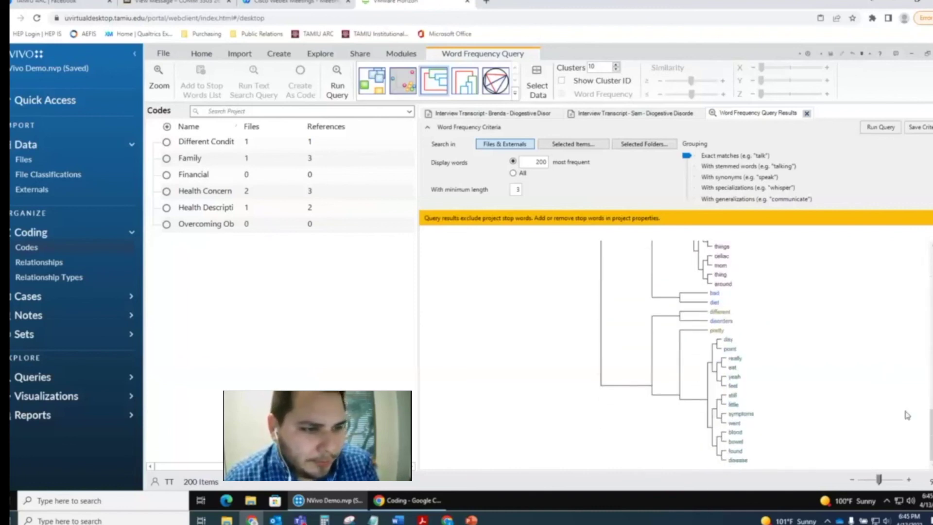
click(928, 238)
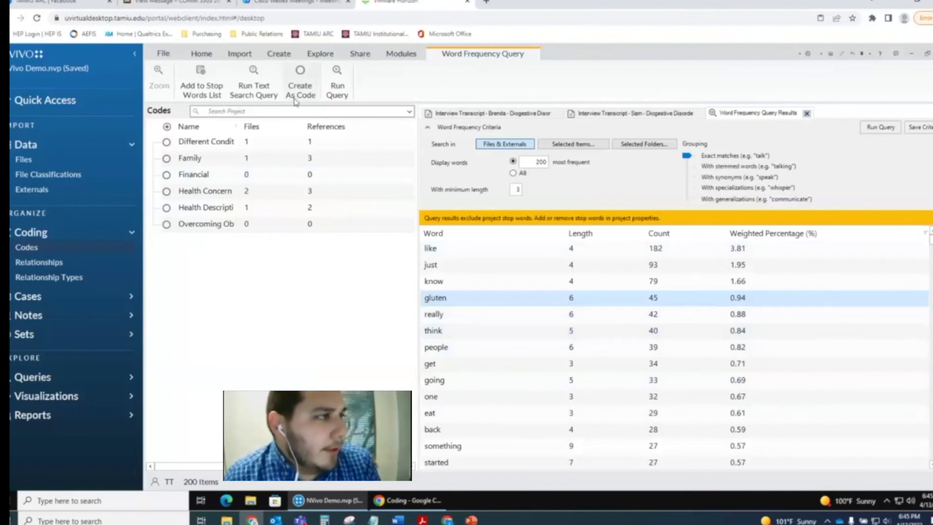
- Close the Word Frequency Query Results and cancel the Query Wizard without running it
click(361, 55)
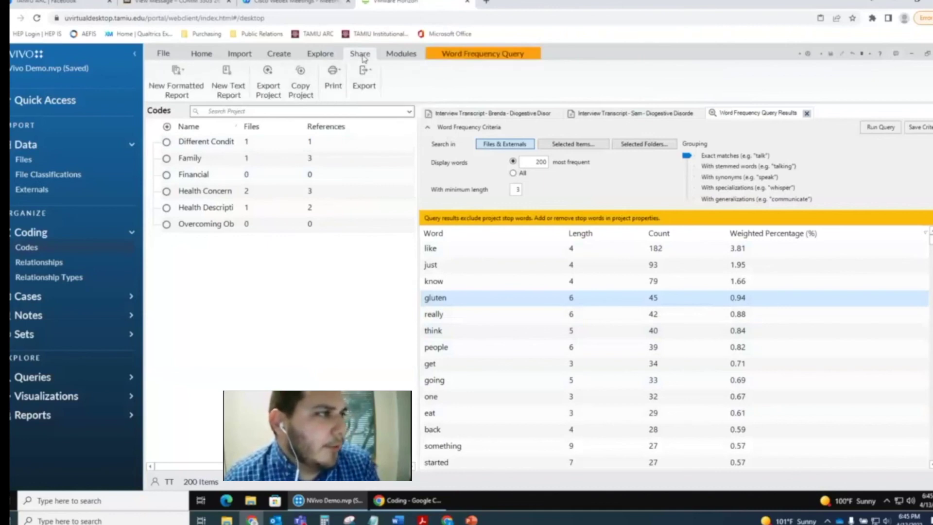
click(490, 57)
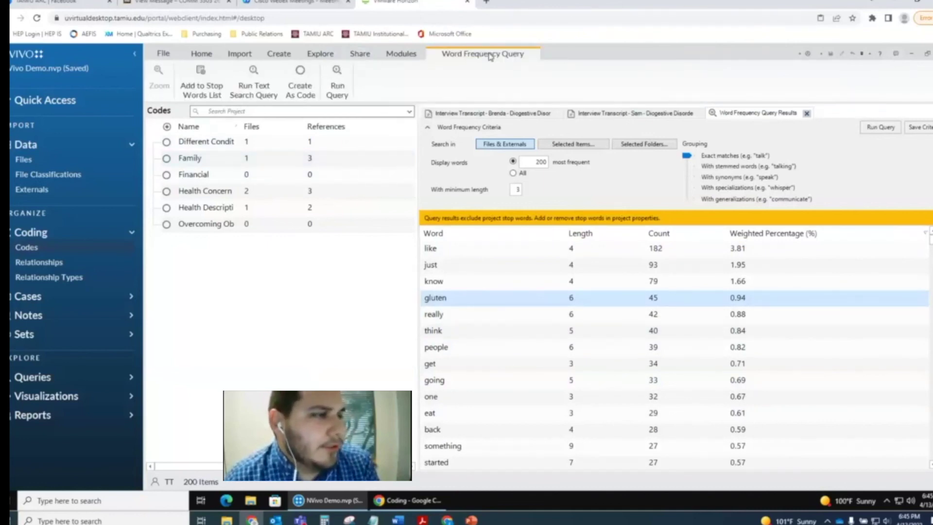
click(807, 113)
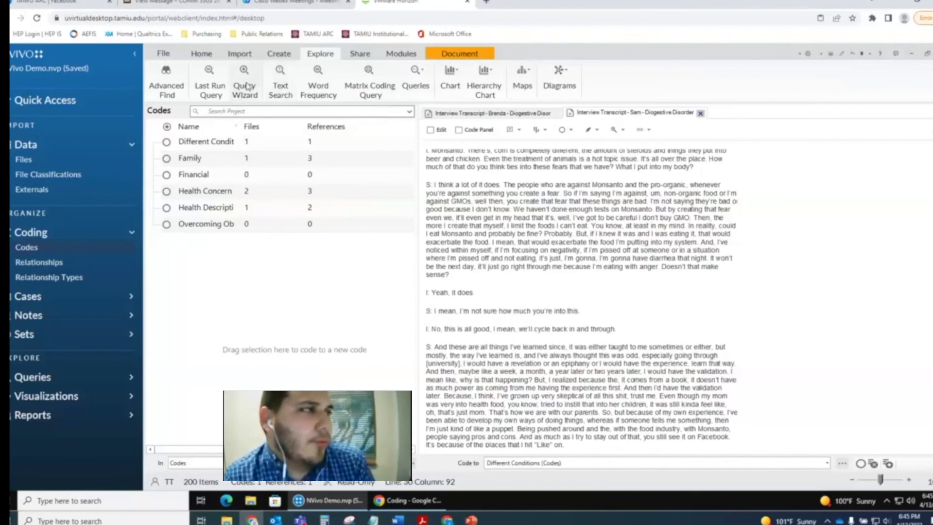
click(246, 85)
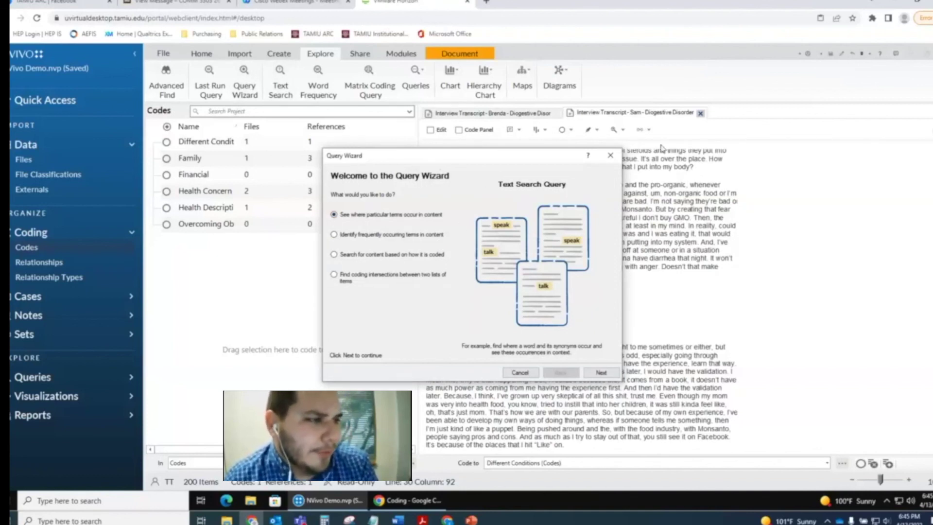
click(520, 372)
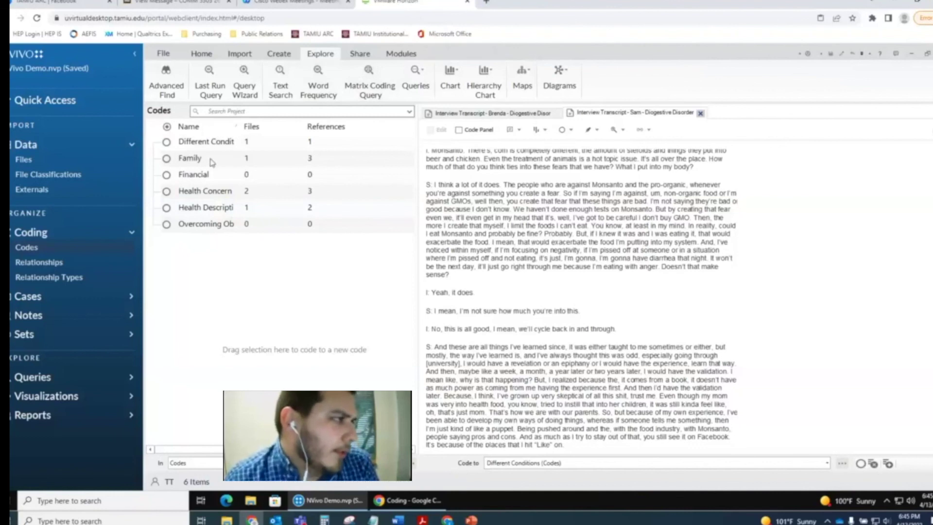
click(208, 142)
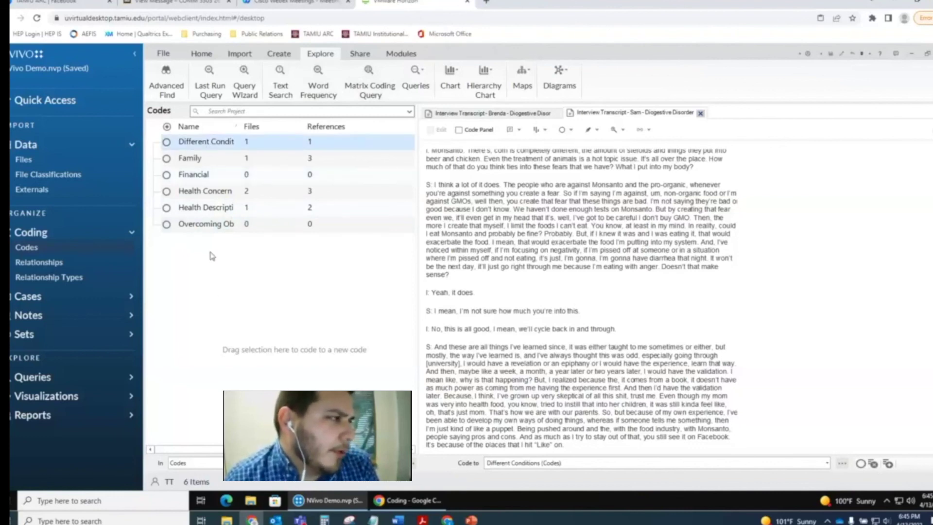
click(212, 257)
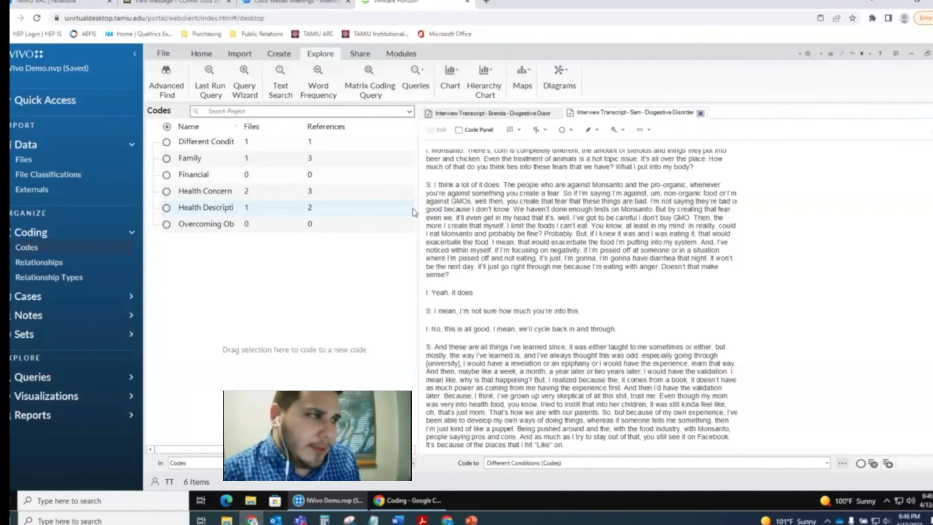
- Show the Share tab's Export options, including Export List and Export Codebook
click(347, 56)
click(364, 73)
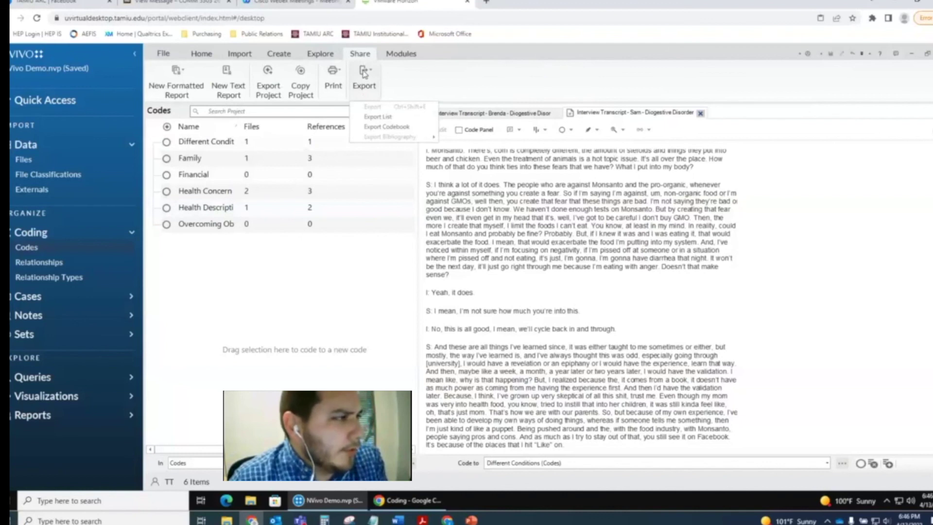
- Export the codes list to Documents as an MS Excel (.xlsx) file named 'Codes 4-13-2022'
click(400, 119)
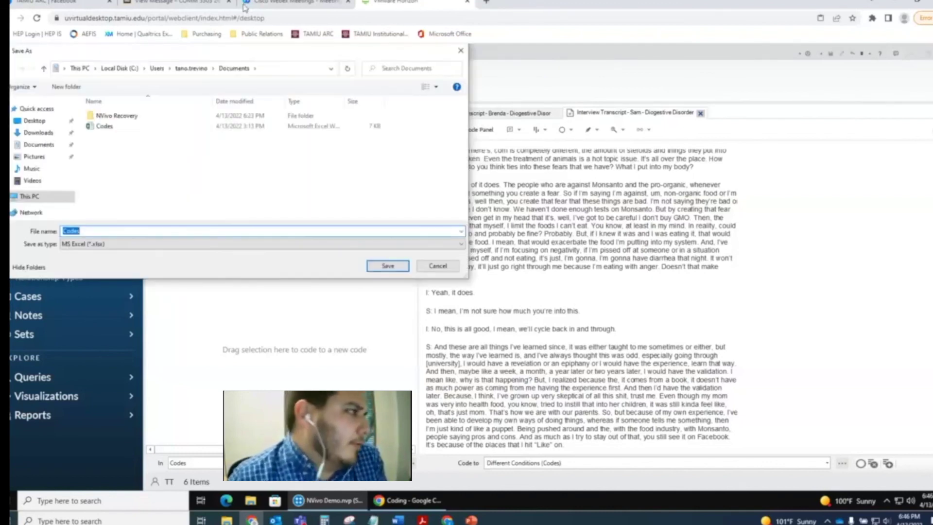
click(157, 245)
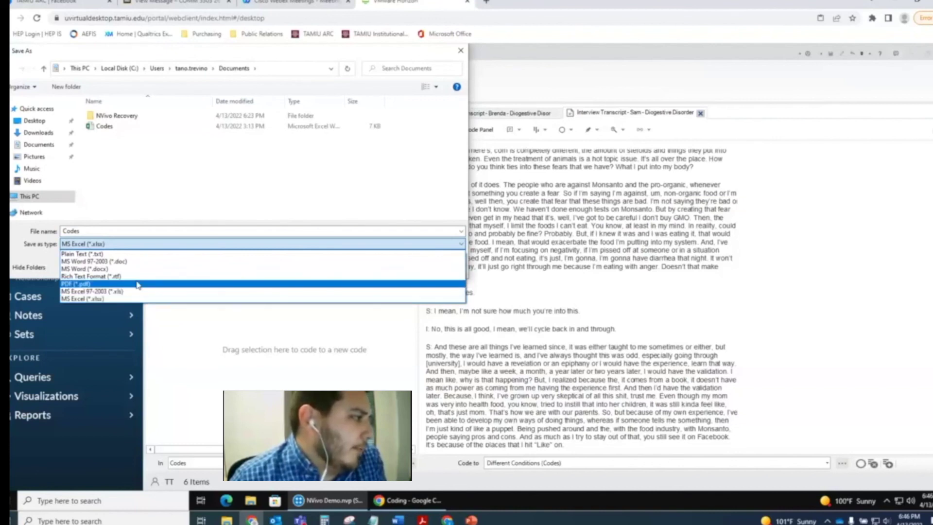
click(119, 299)
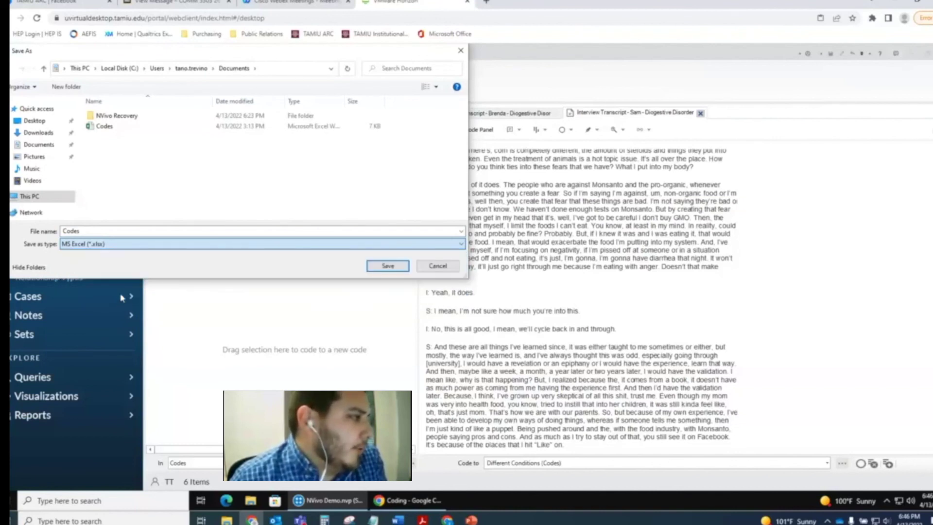
double_click(147, 231)
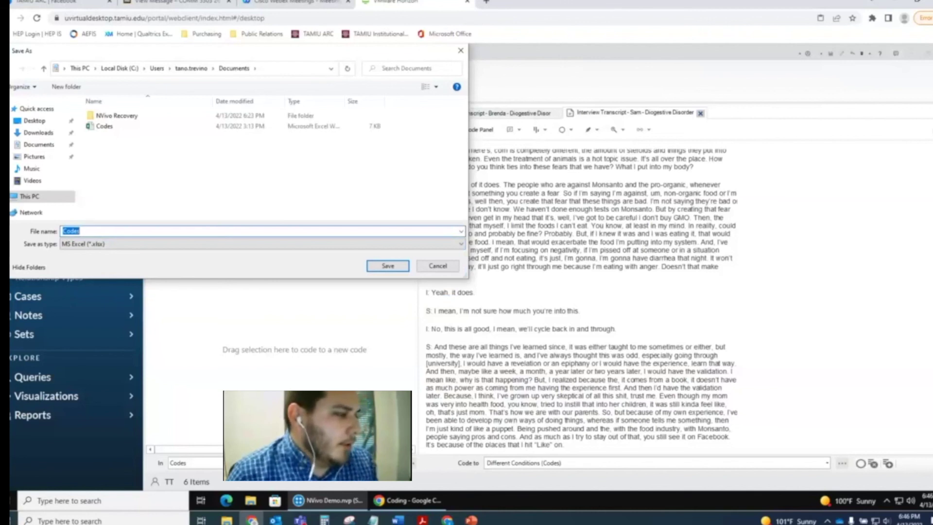
key(End)
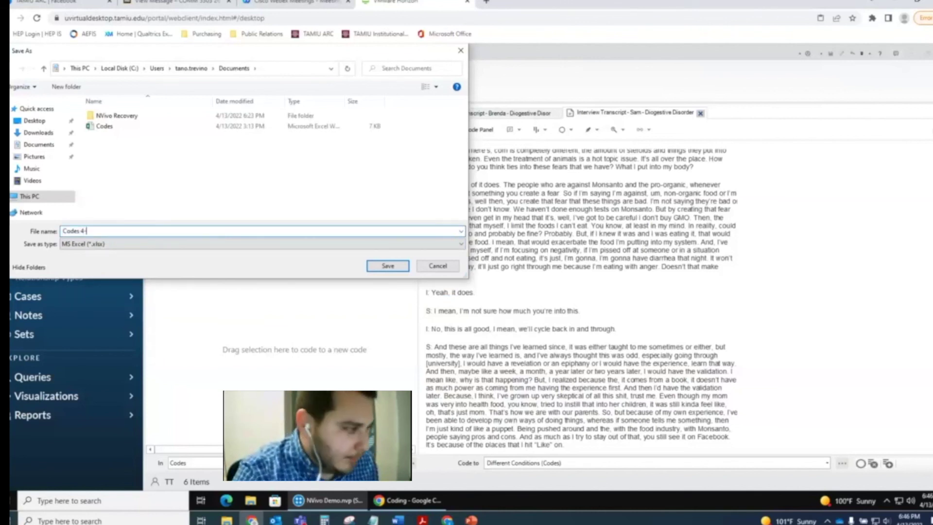
text(4-13-2022)
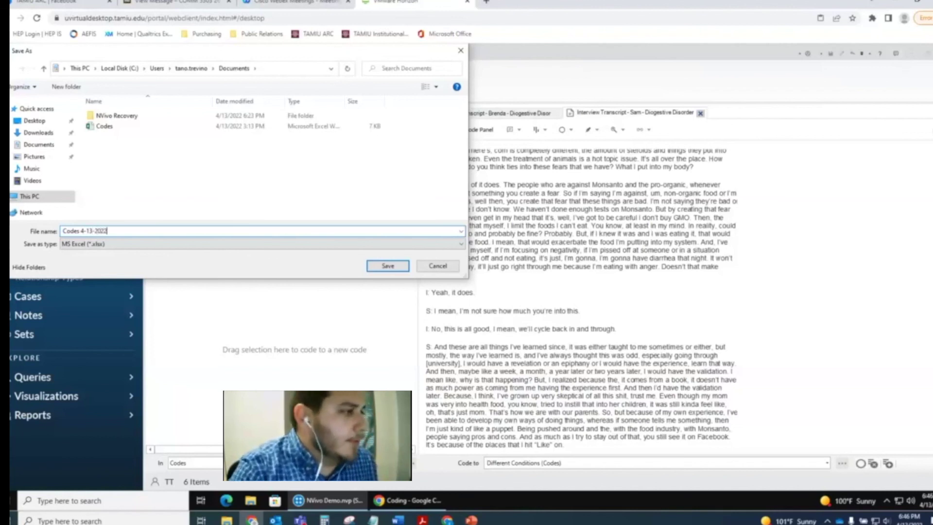
key(Return)
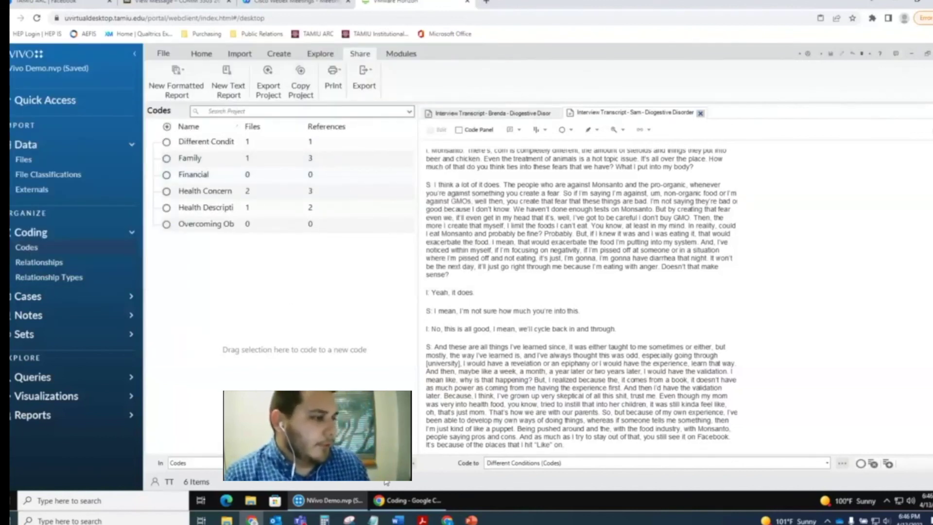
- Open the exported 'Codes 4-13-2022' spreadsheet from the Documents folder
click(252, 501)
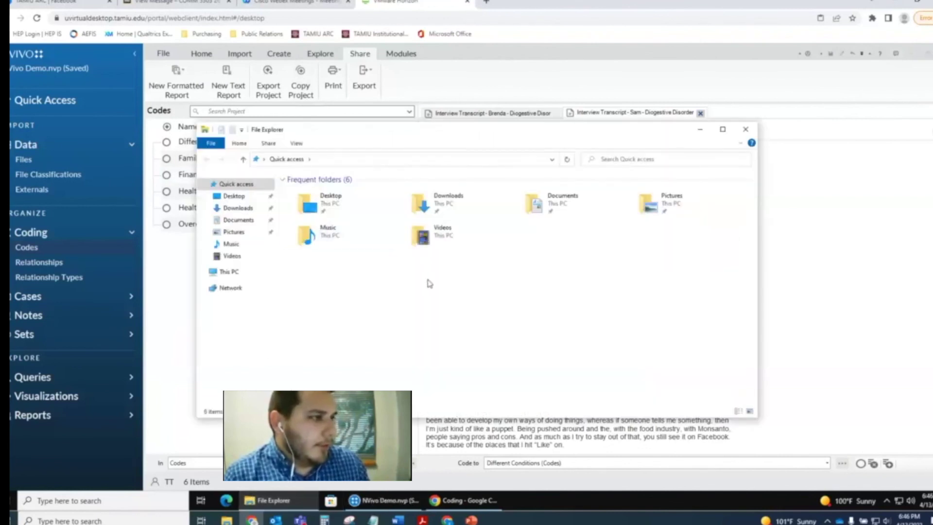
click(228, 221)
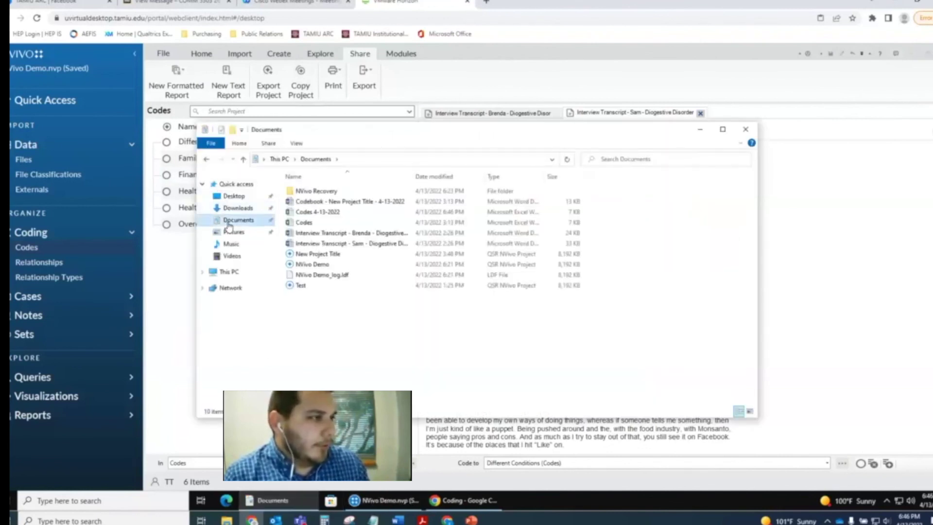
double_click(321, 212)
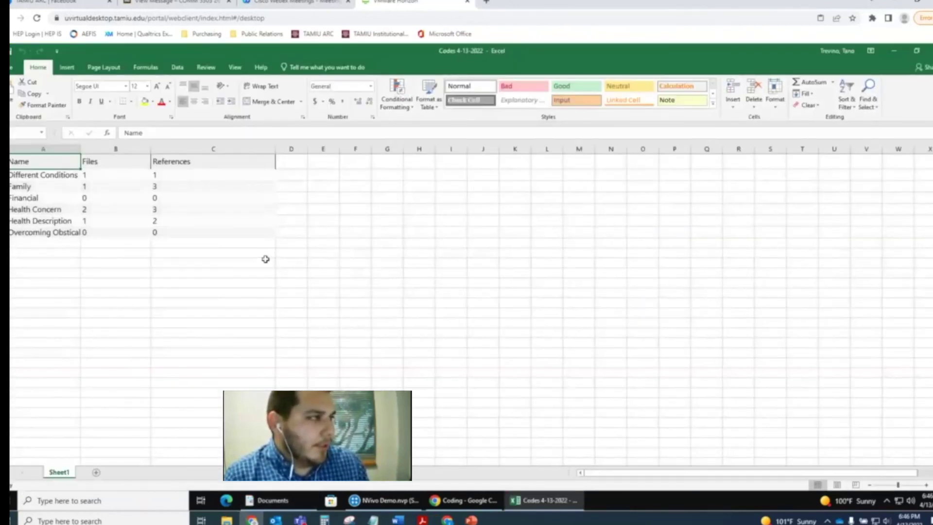
- Check the code names with their Files and References counts, then close Excel
click(265, 258)
click(229, 195)
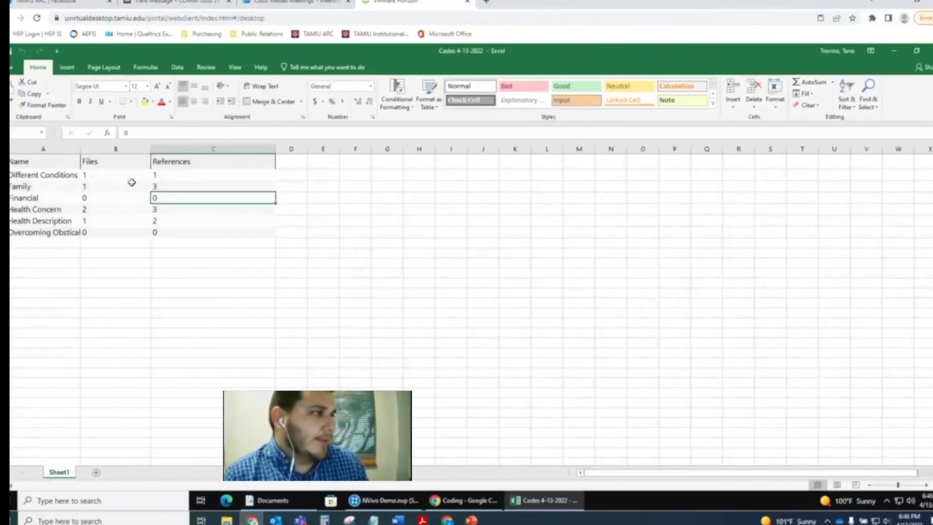
click(108, 176)
click(112, 185)
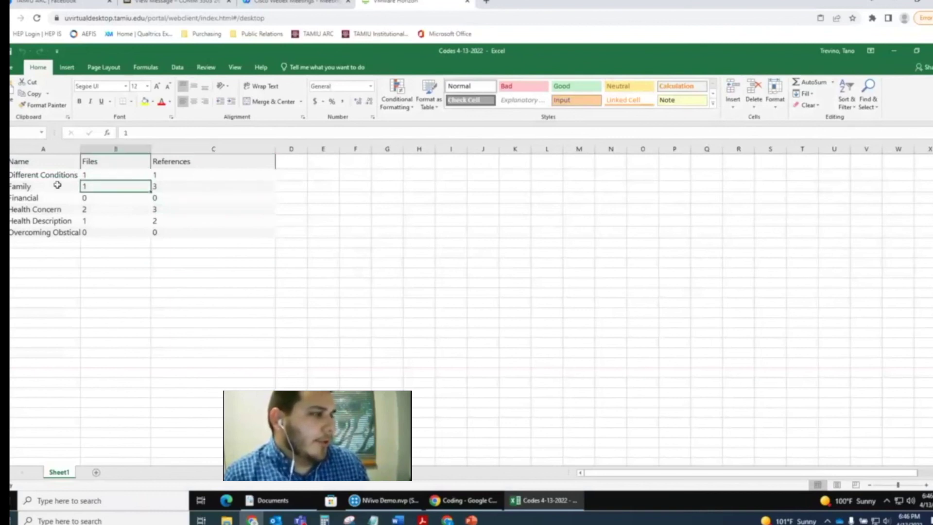
click(40, 186)
key(Down)
key(Down)
key(Down)
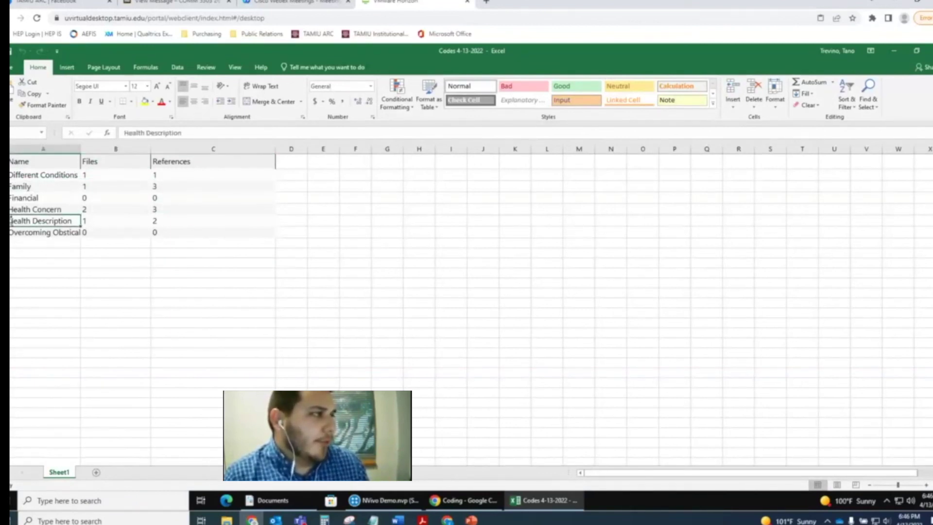
drag(37, 207, 212, 206)
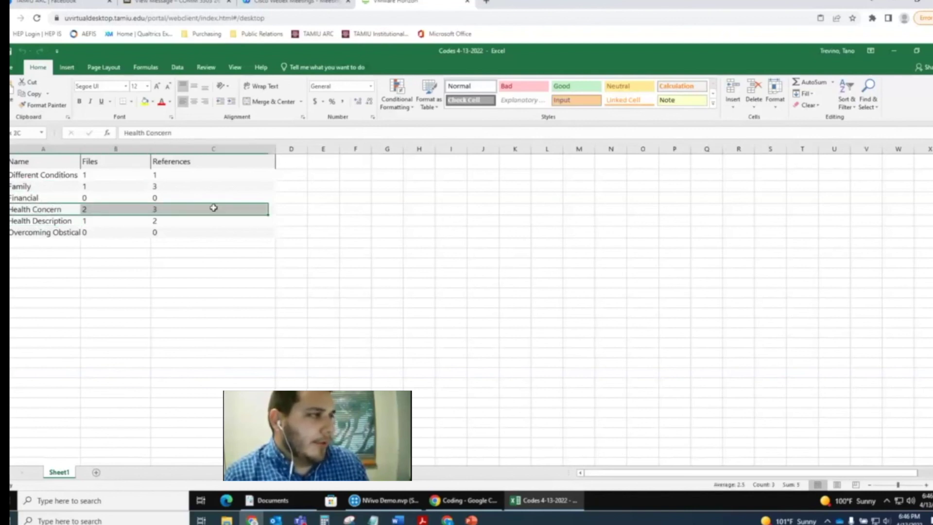
click(124, 283)
key(alt+F4)
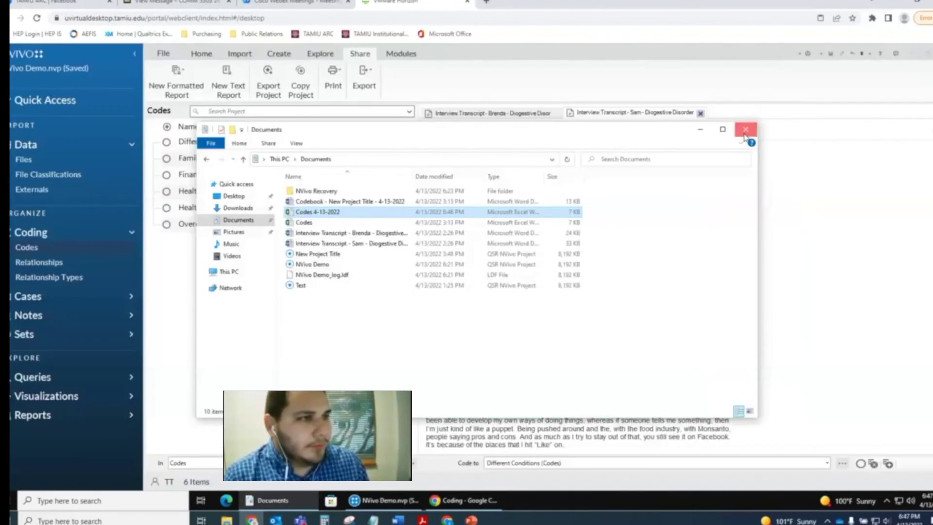
- Show the closing TAMIU ARC slide in PowerPoint, minimize it, and quit NVivo
click(744, 129)
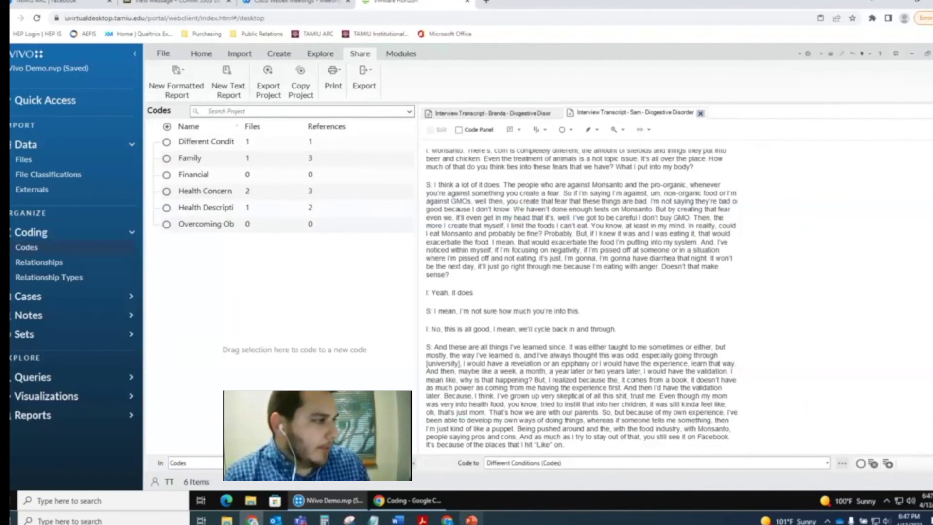
click(471, 519)
key(Down)
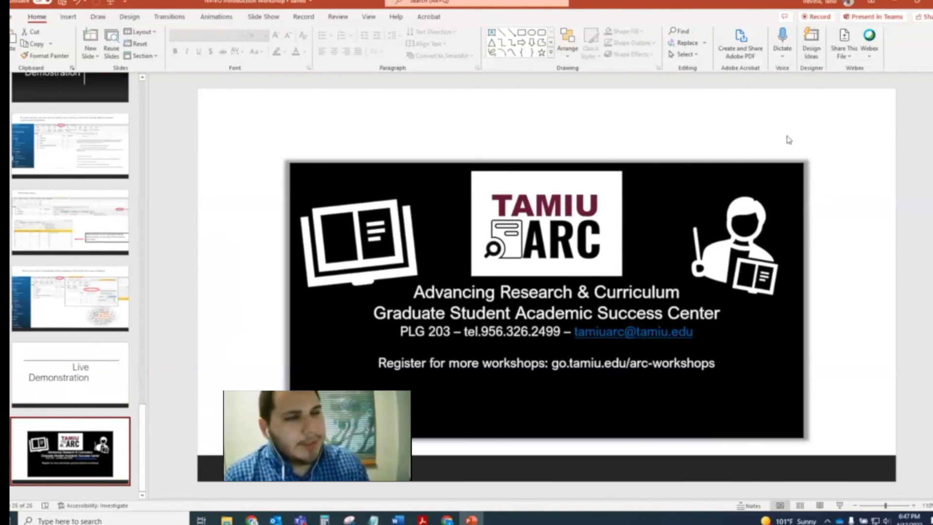
click(894, 5)
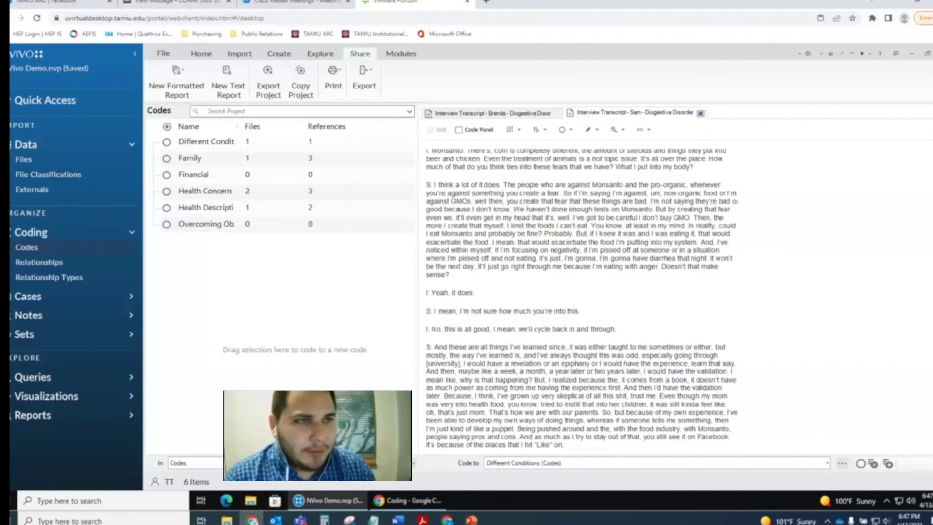
key(alt+F4)
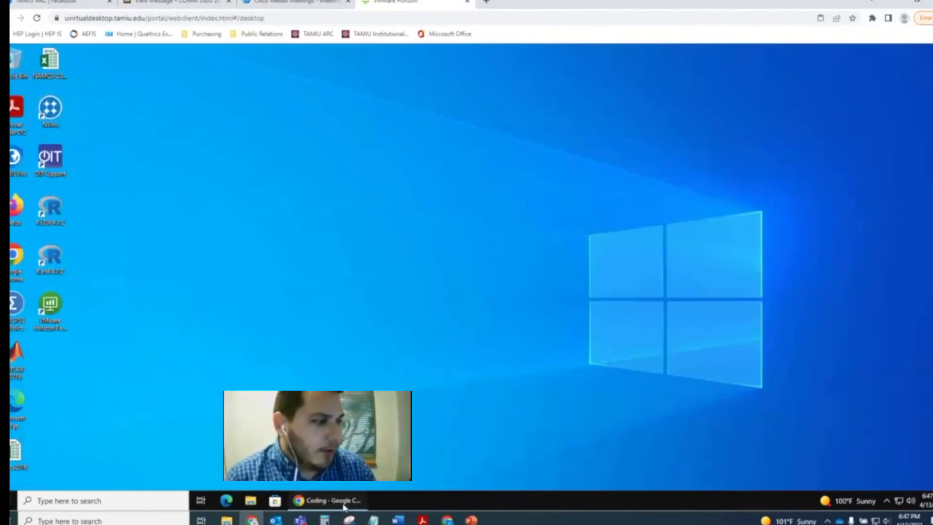
- Search the web for 'onedrive' in a new Chrome tab
click(326, 500)
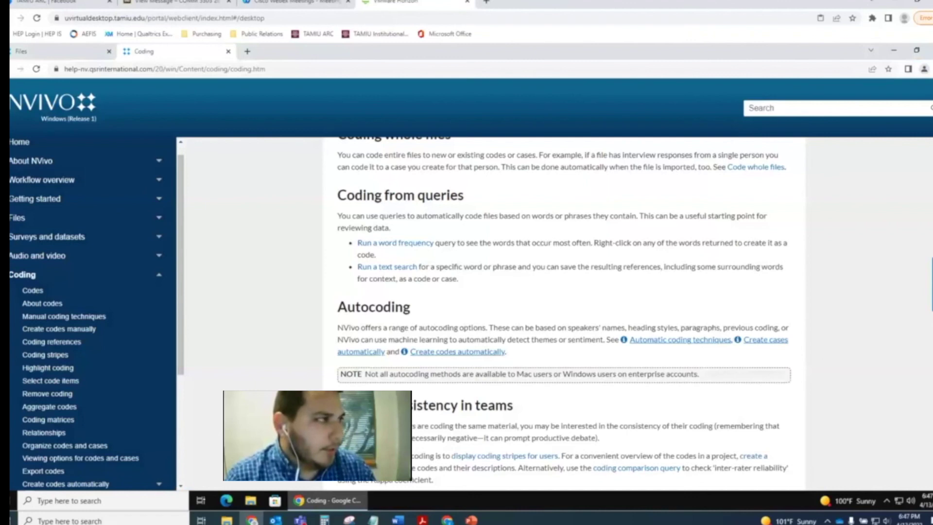
click(249, 51)
click(257, 70)
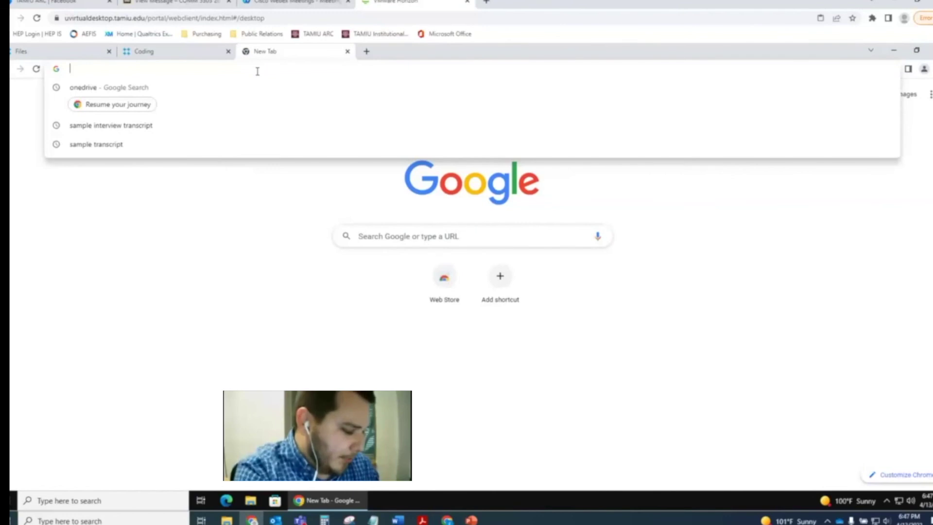
text(onedrive)
key(Return)
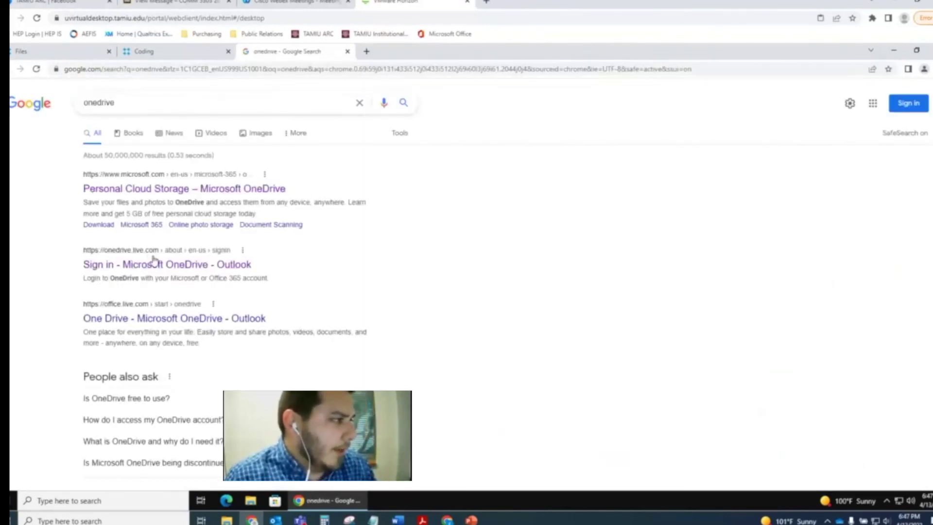
- Open the Microsoft OneDrive sign-in page and sign in with the account e-mail
click(153, 262)
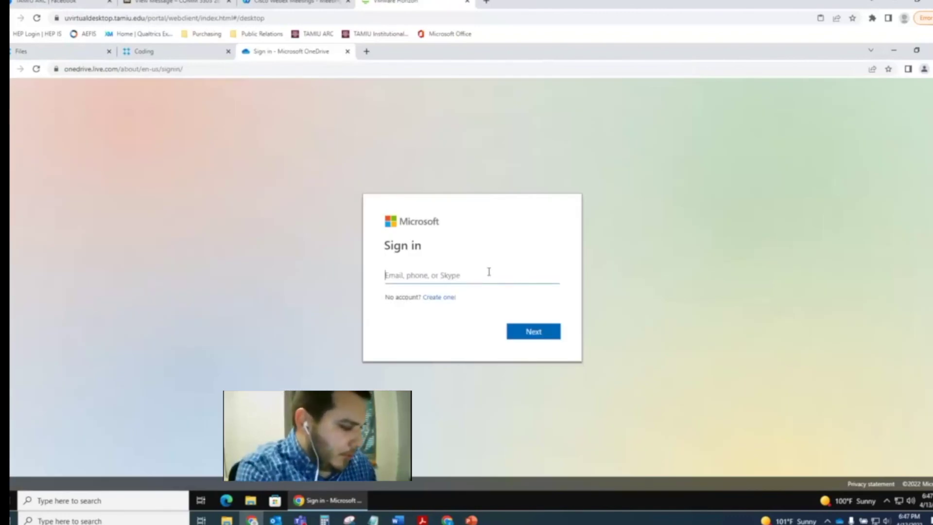
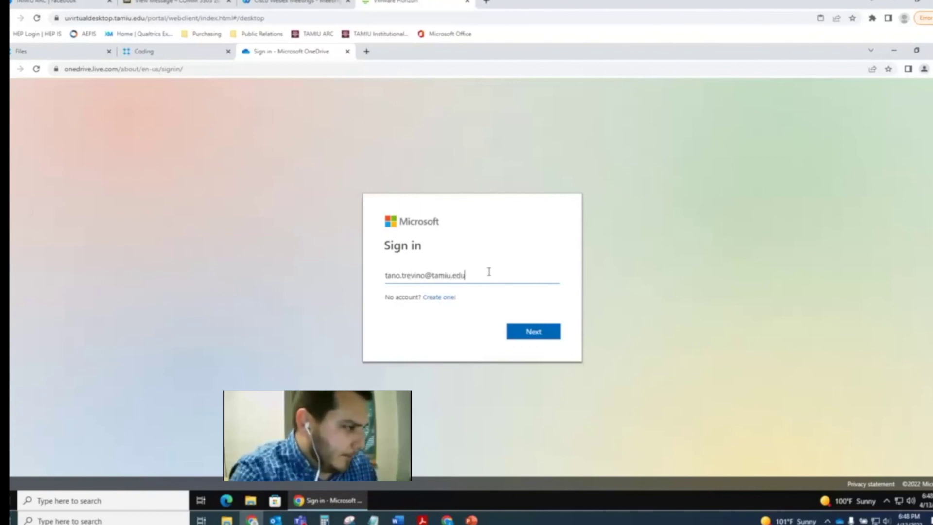
key(Return)
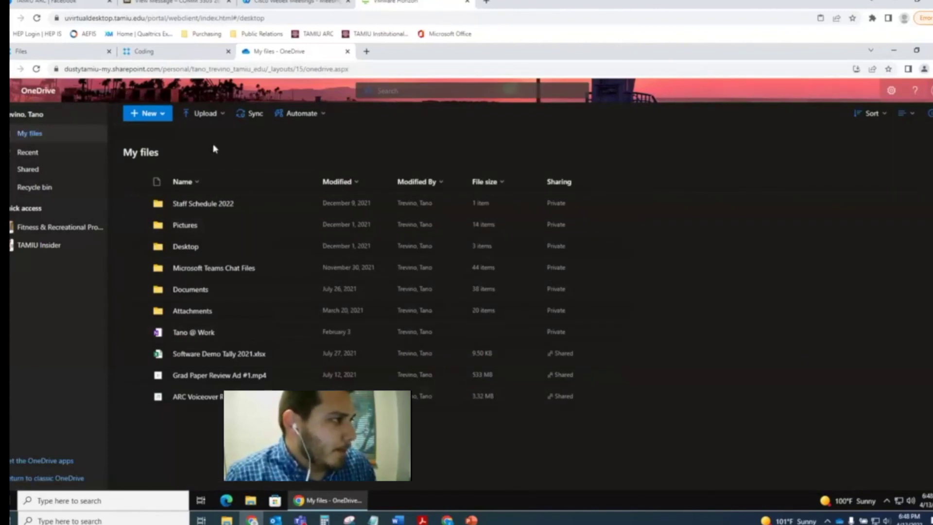
- Create a new OneDrive folder named 'NVivo Files' and open it
click(149, 115)
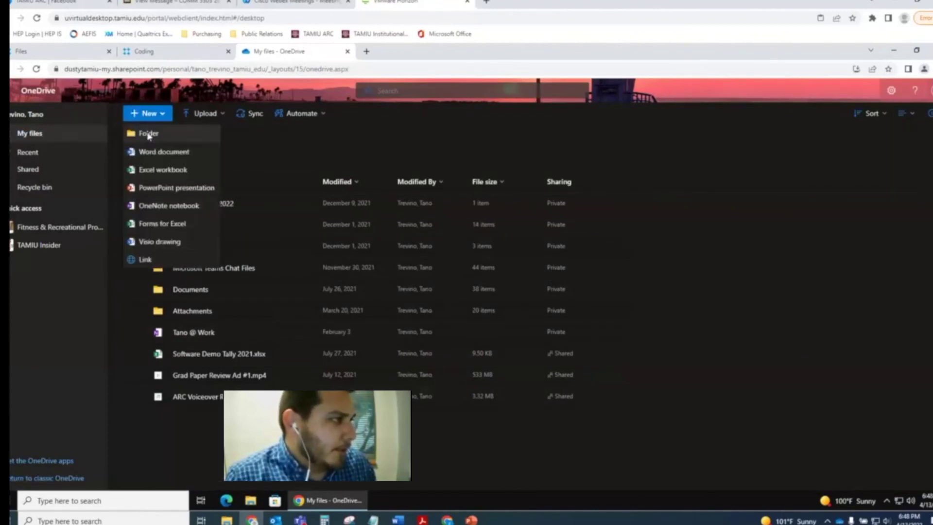
click(149, 134)
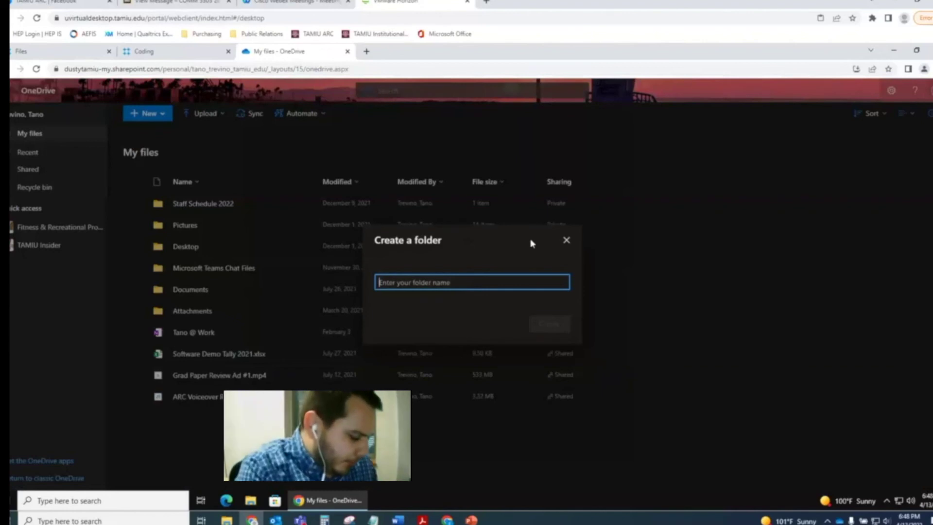
text(NVivo Files)
click(562, 325)
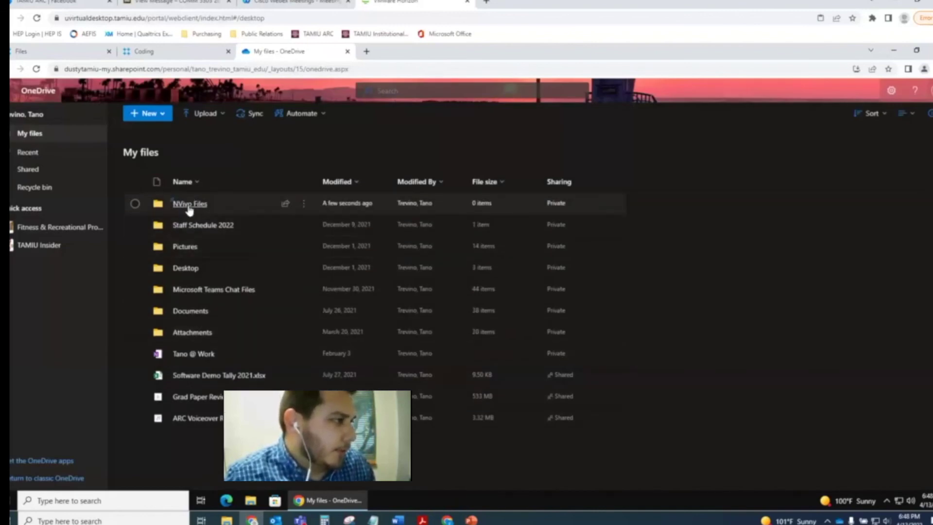
click(190, 204)
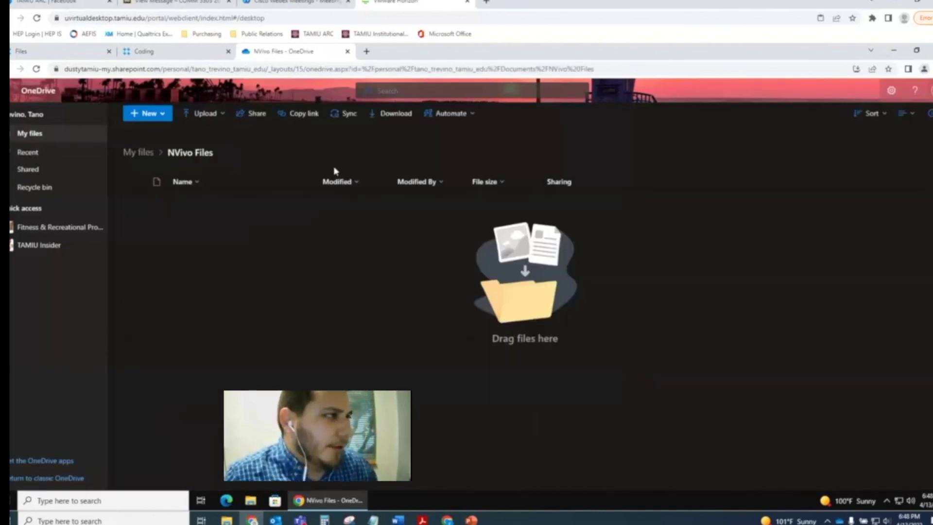
- Upload NVivo Demo.nvp from Documents into the NVivo Files folder by dragging it in
drag(573, 58, 501, 43)
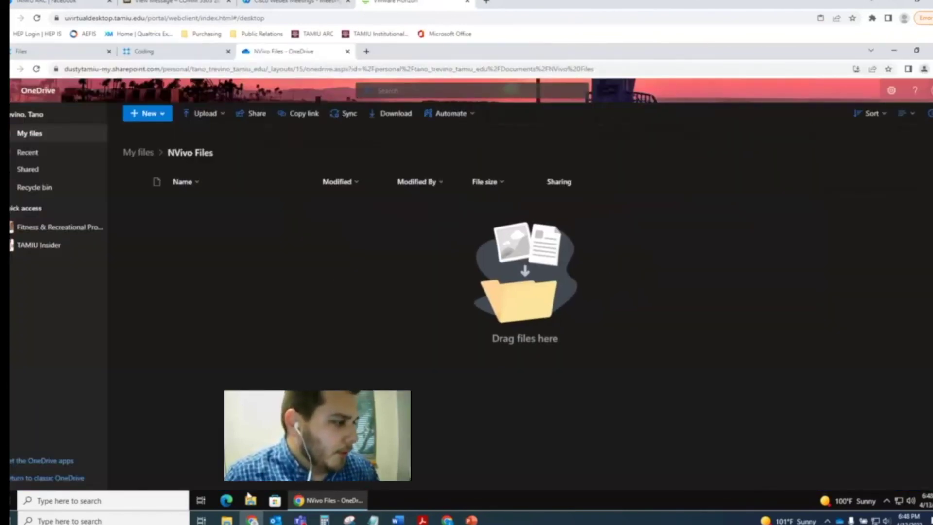
key(super+e)
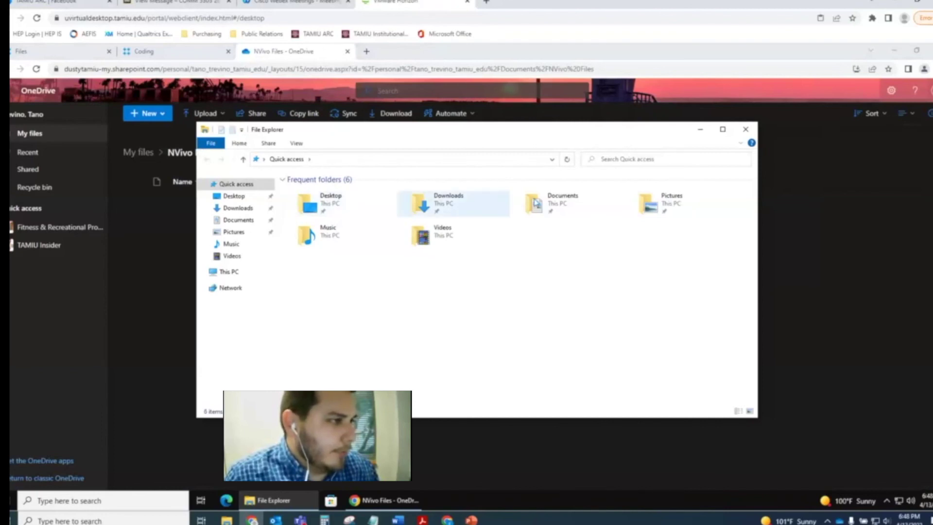
double_click(542, 201)
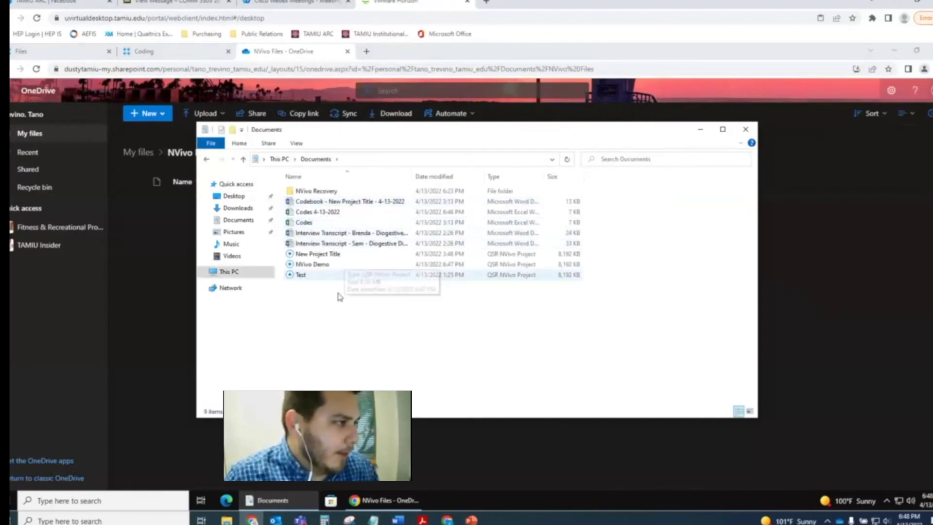
click(339, 265)
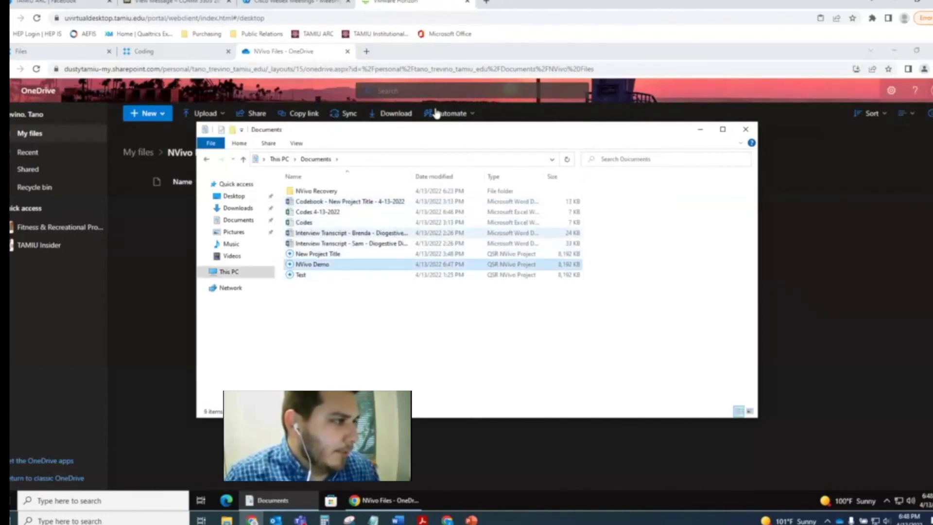
drag(439, 135, 705, 89)
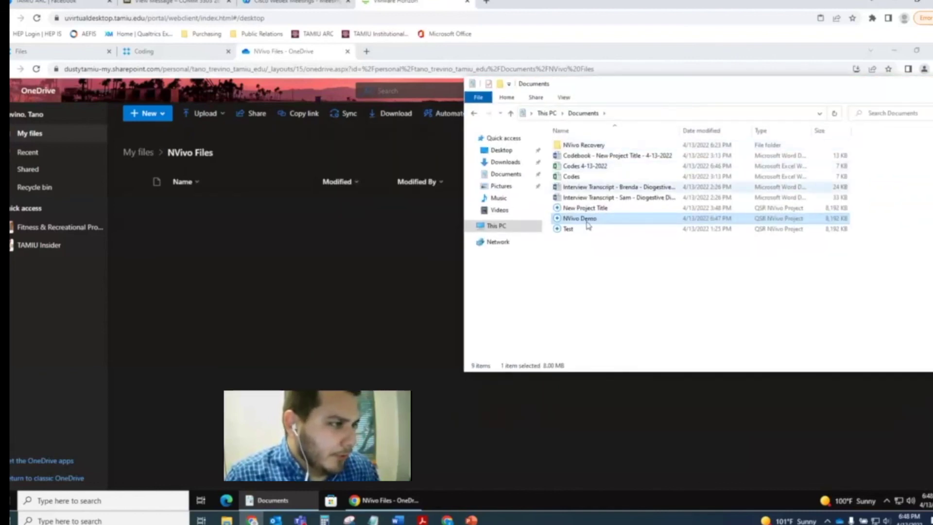
drag(574, 224, 359, 249)
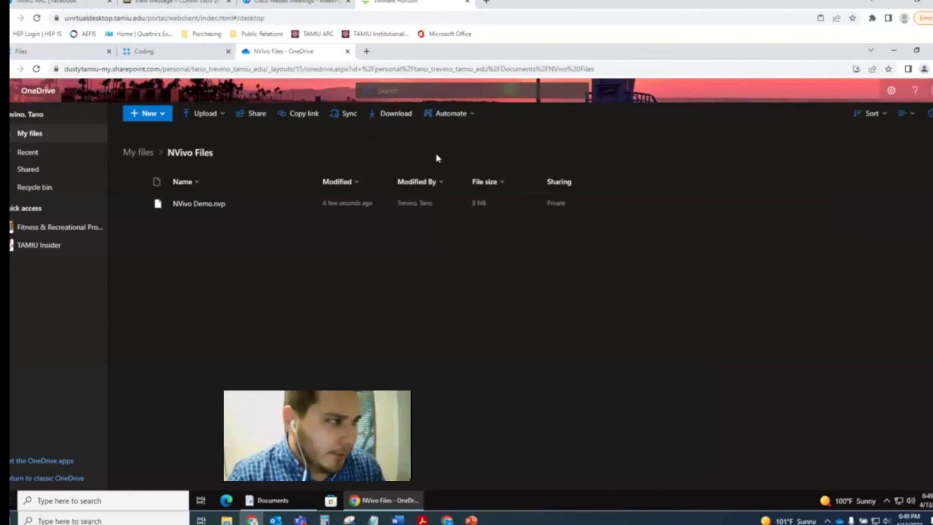
- Minimize the OneDrive browser and close the Documents folder window
click(894, 50)
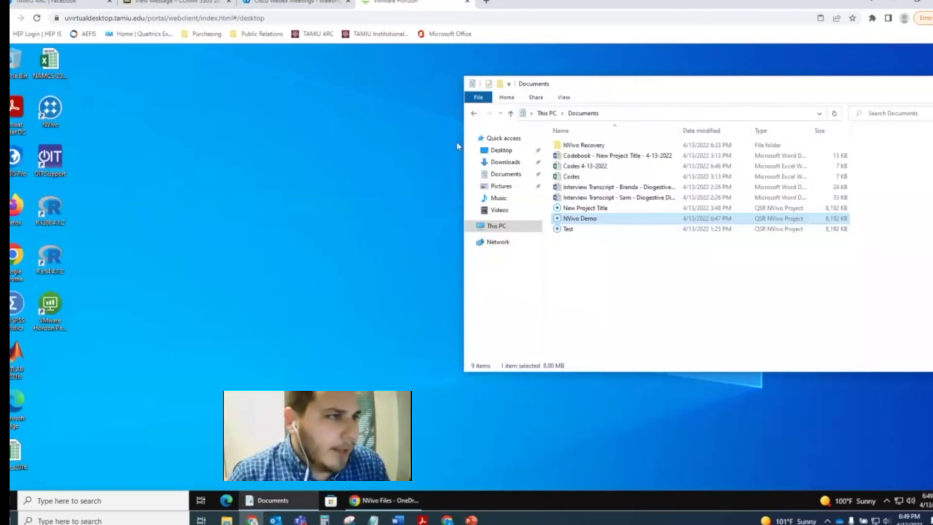
drag(704, 80, 377, 79)
click(685, 82)
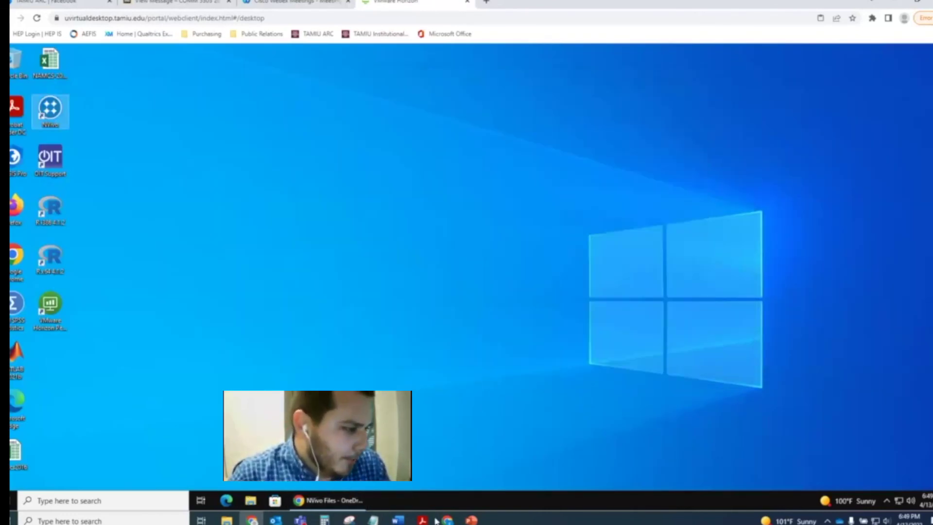